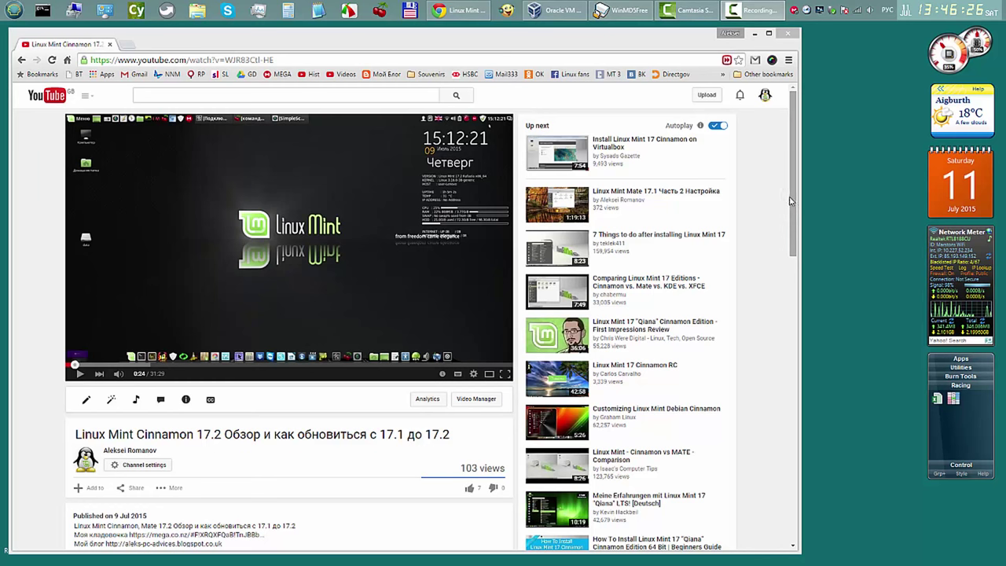
Step: Scroll to the video description and open the author's computer-tips blog link in a new tab
{"action": "left_click_drag", "start_coordinate": [789, 201], "coordinate": [794, 250]}
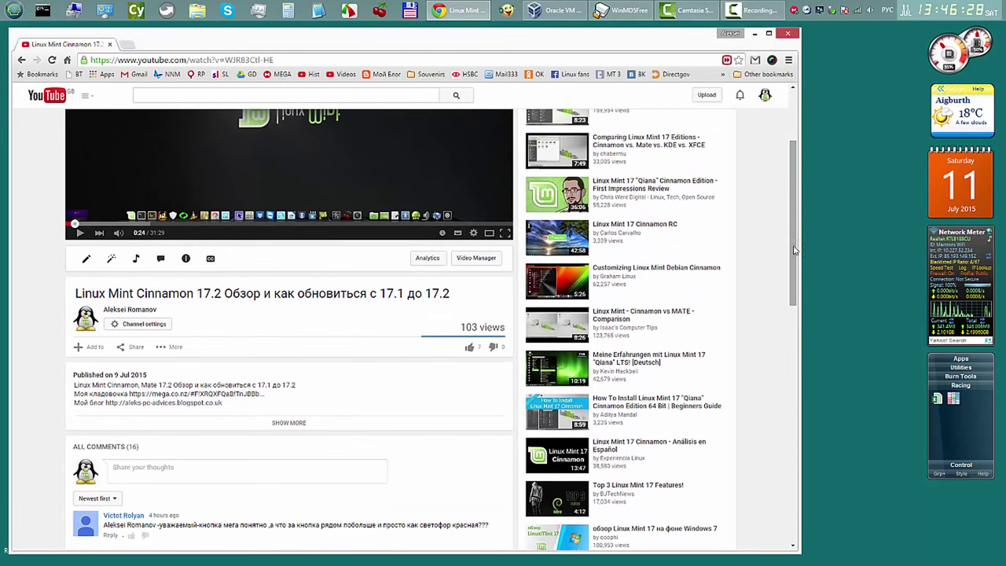
{"action": "left_click", "coordinate": [178, 403]}
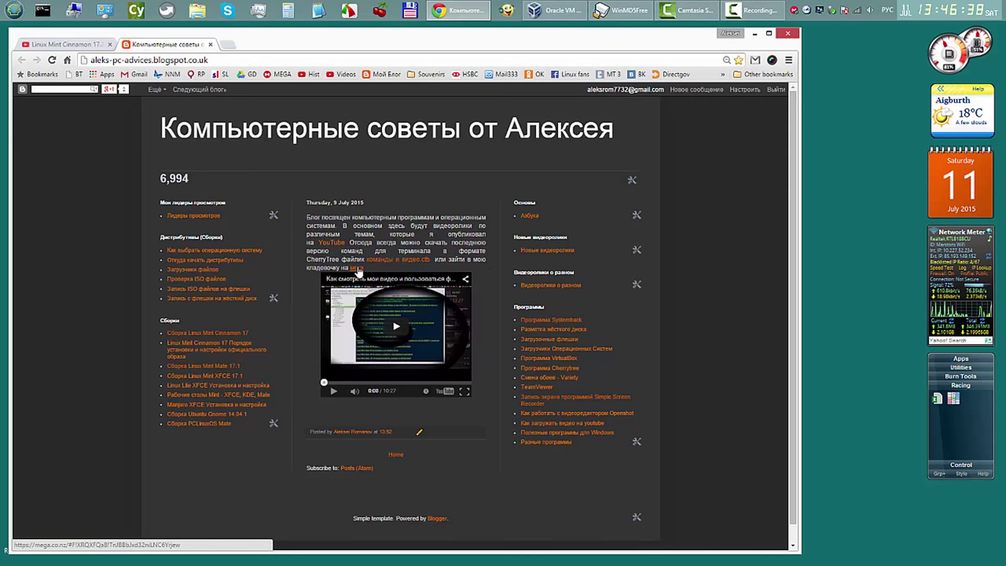
Step: Follow the blog's мега link, open the Cherry Sync folder and select команды и видео.ctb
{"action": "left_click", "coordinate": [355, 268]}
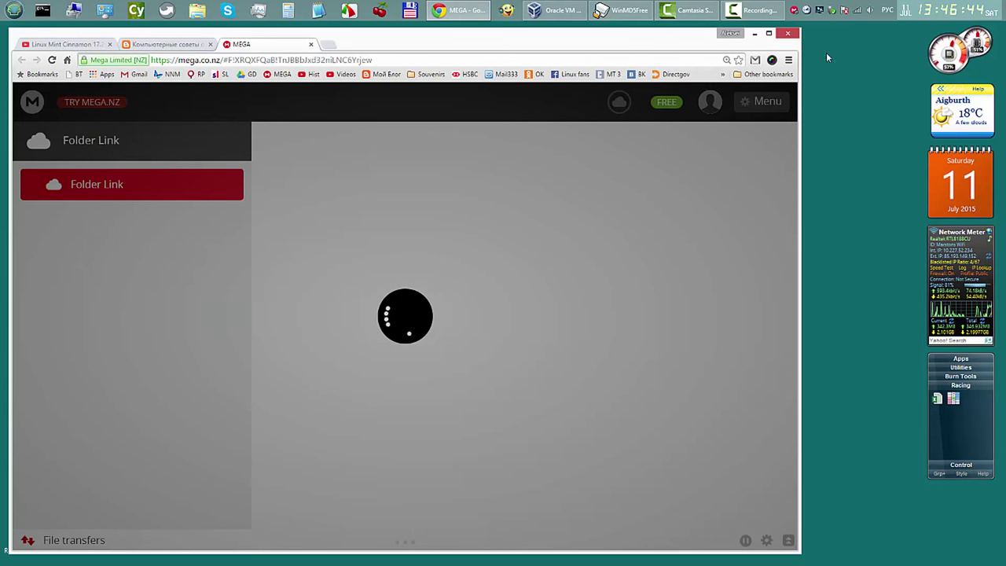
{"action": "mouse_move", "coordinate": [763, 11]}
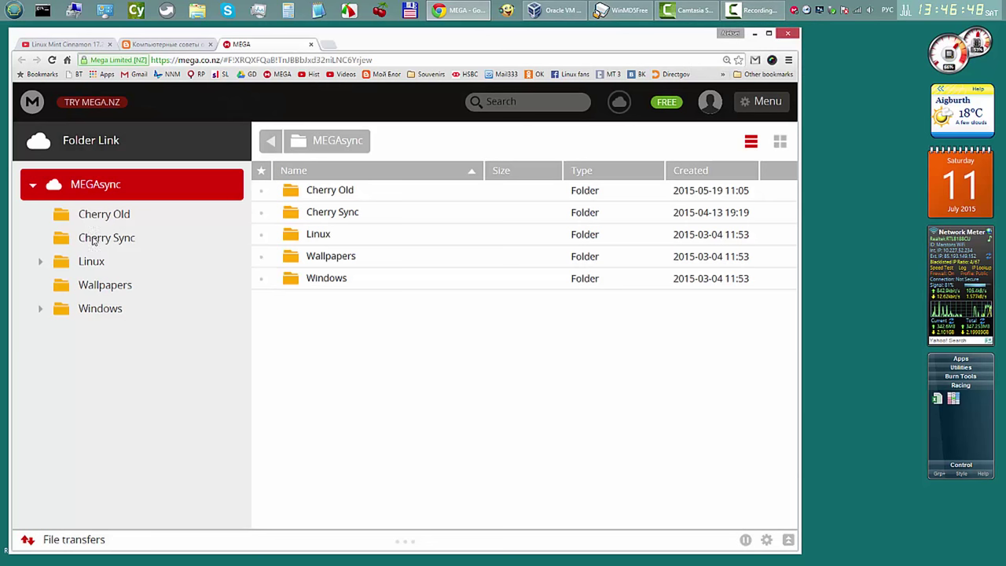
{"action": "left_click", "coordinate": [72, 241]}
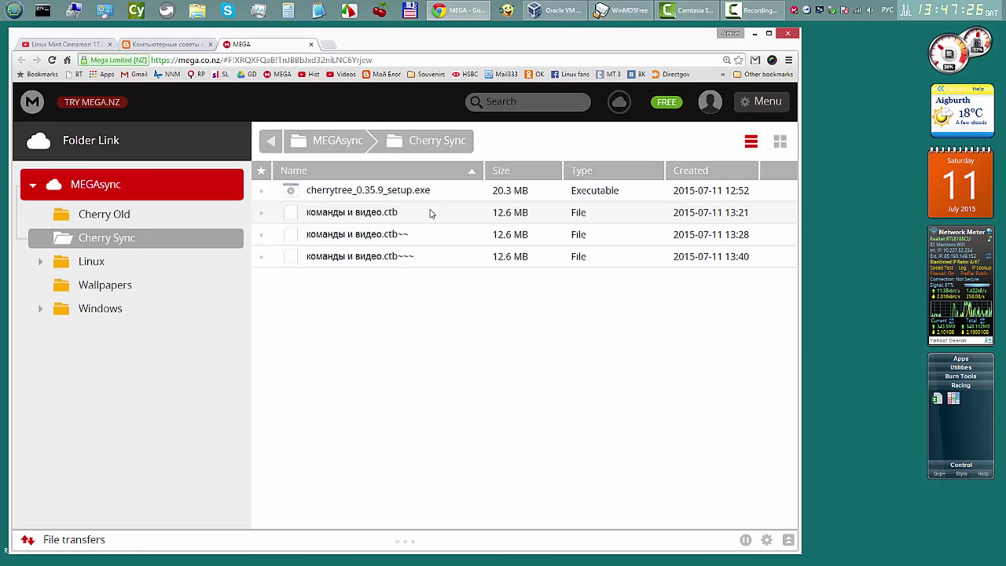
{"action": "left_click", "coordinate": [429, 212]}
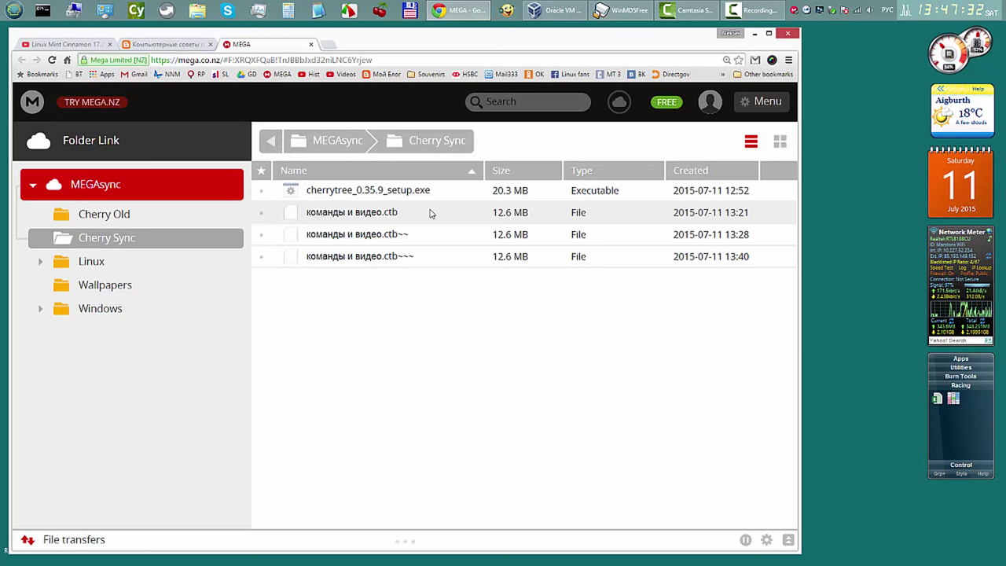
Step: Download команды и видео.ctb and the CherryTree installer from the MEGA folder
{"action": "right_click", "coordinate": [429, 213]}
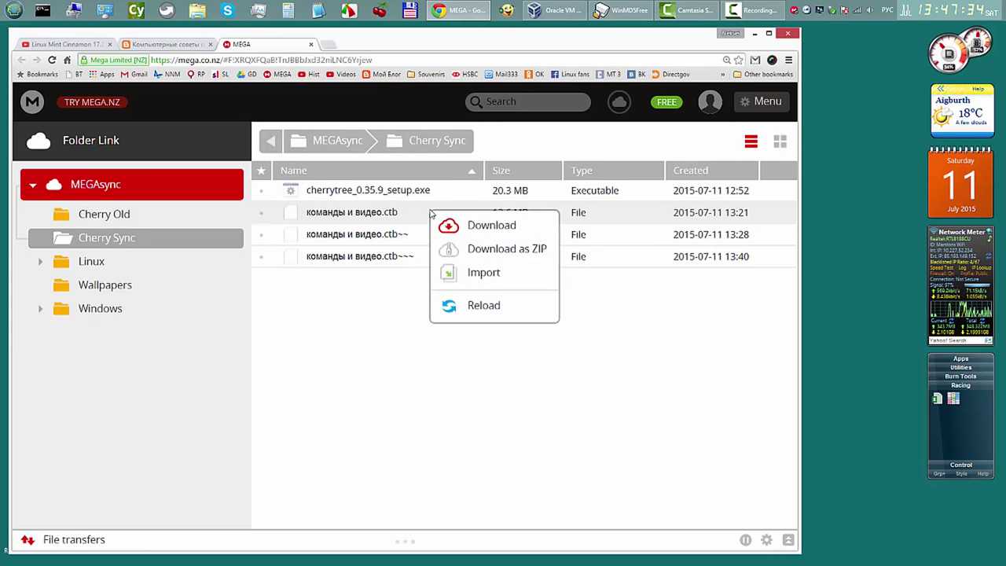
{"action": "left_click", "coordinate": [490, 226]}
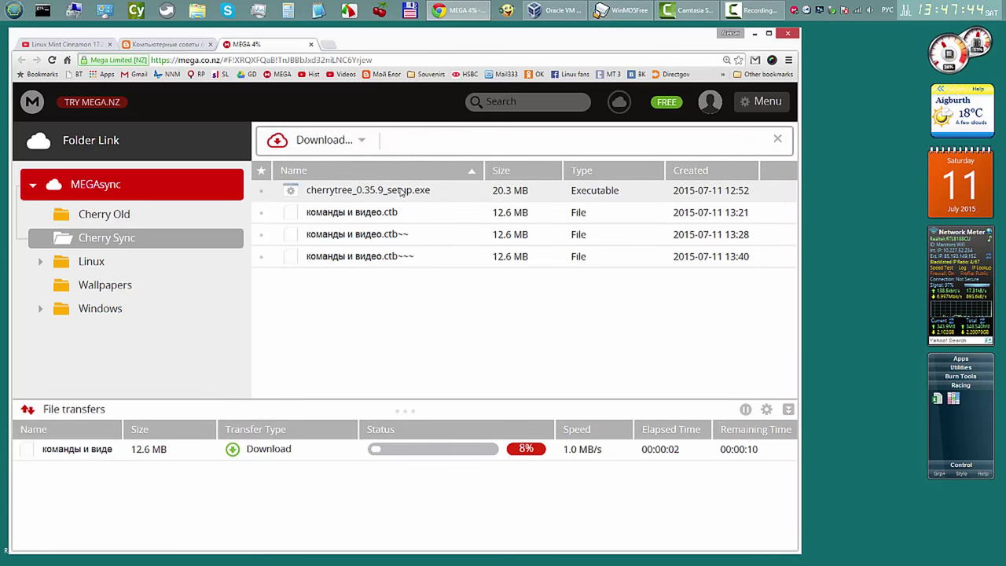
{"action": "right_click", "coordinate": [401, 194]}
{"action": "left_click", "coordinate": [462, 206]}
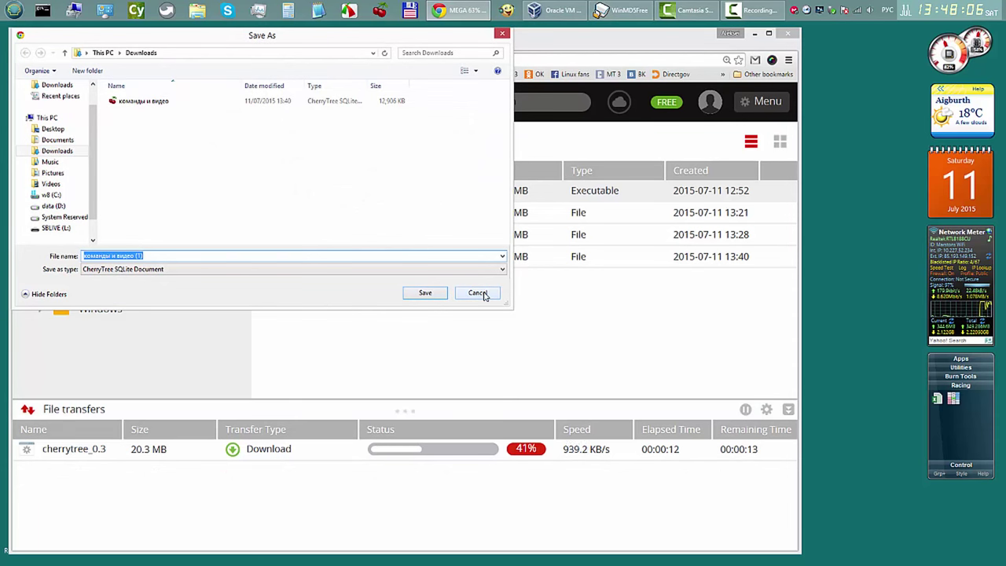
Step: Cancel saving a duplicate notes copy, then close the MEGA tab and confirm leaving the page
{"action": "left_click", "coordinate": [482, 294]}
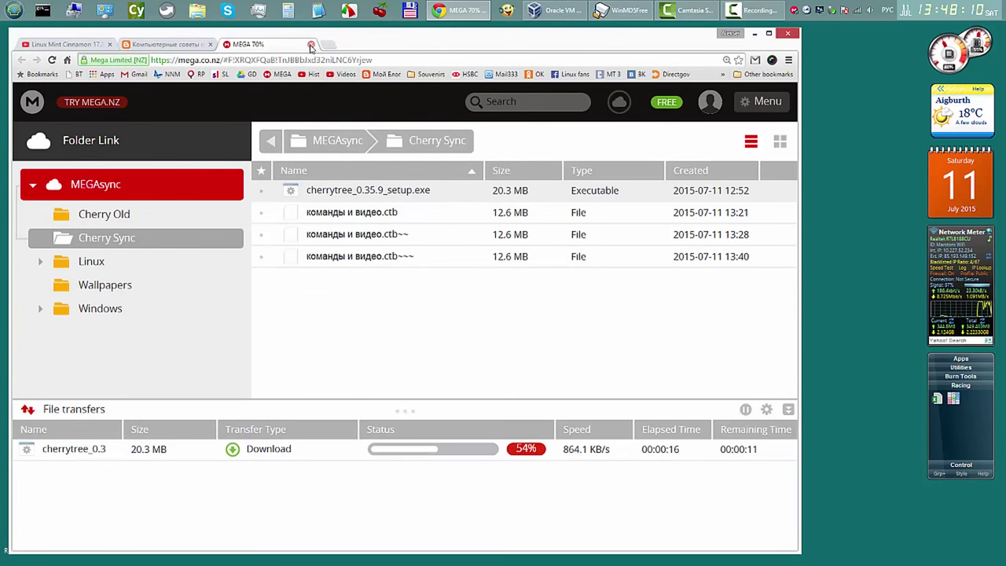
{"action": "left_click", "coordinate": [311, 45]}
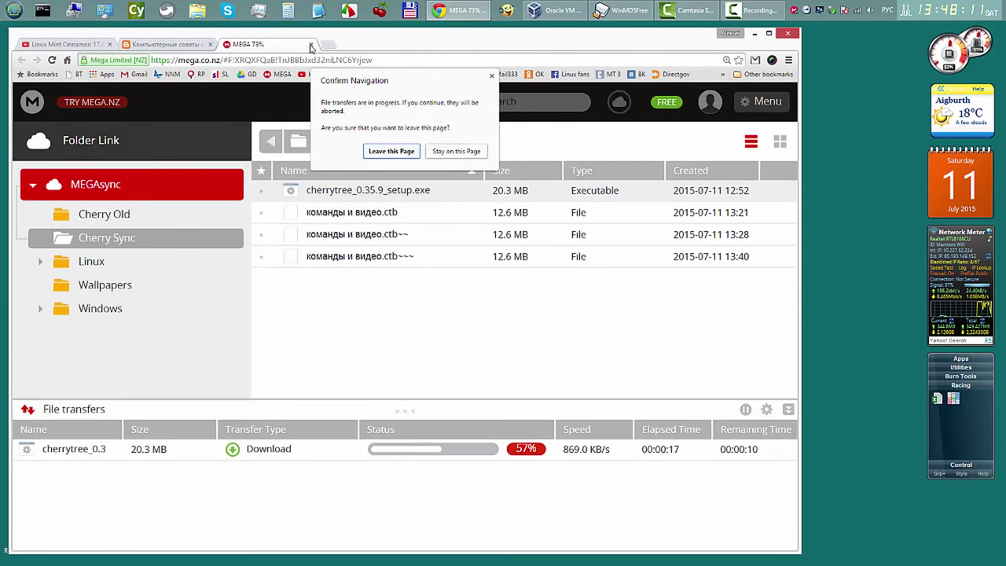
{"action": "left_click", "coordinate": [391, 151]}
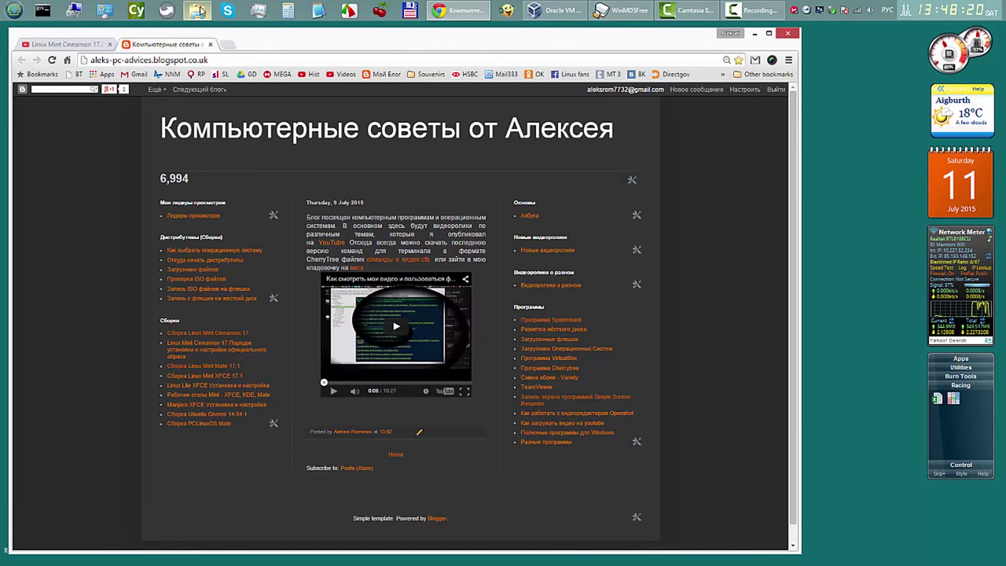
Step: Check Downloads for cherrytree_0.35.9_setup and the команды и видео notes file, then close the window
{"action": "left_click", "coordinate": [200, 10]}
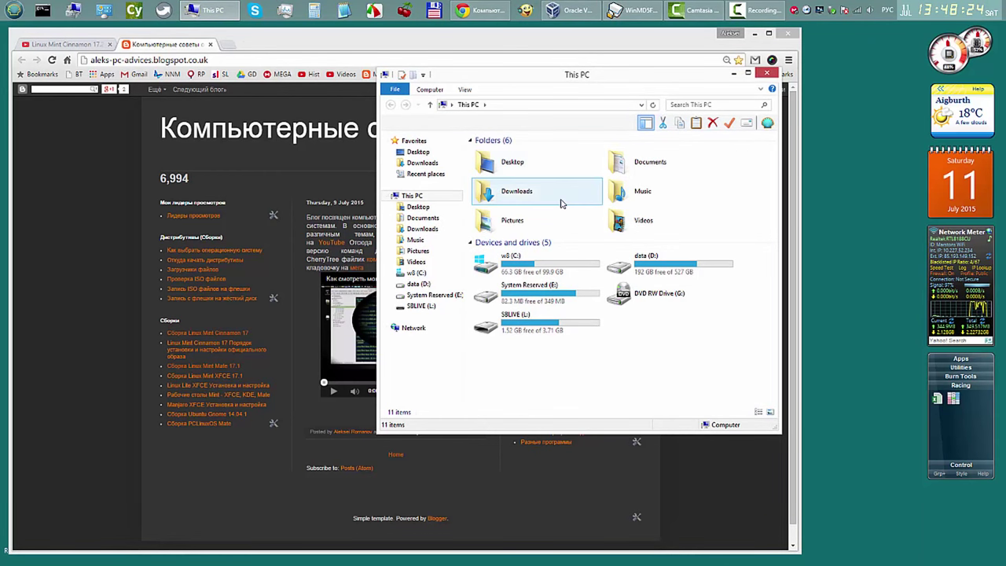
{"action": "double_click", "coordinate": [514, 193]}
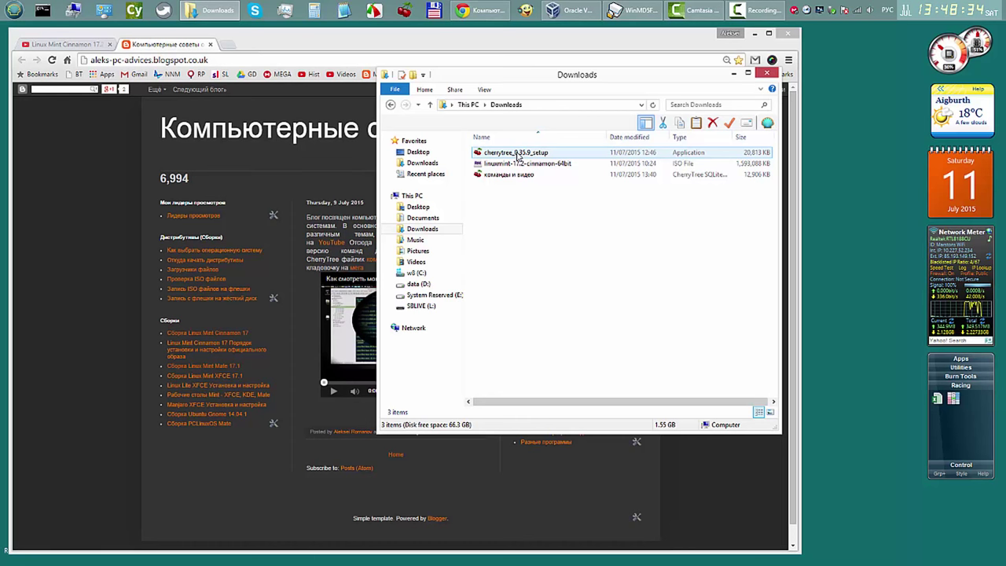
{"action": "left_click", "coordinate": [516, 176]}
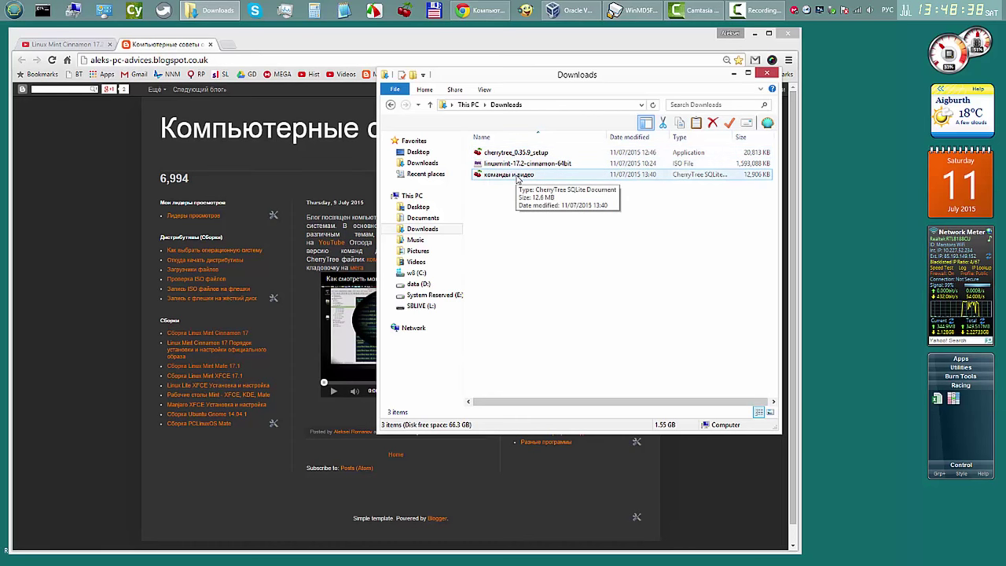
{"action": "left_click", "coordinate": [766, 73]}
Step: Open команды и видео.ctb from user > Downloads in CherryTree via Файл > Открыть файл
{"action": "left_click", "coordinate": [768, 33]}
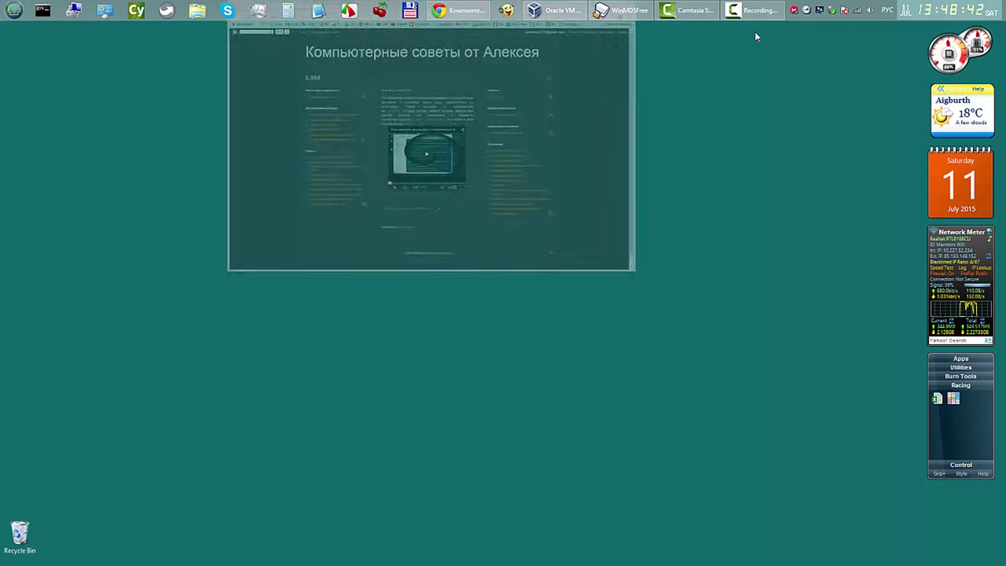
{"action": "left_click", "coordinate": [381, 11]}
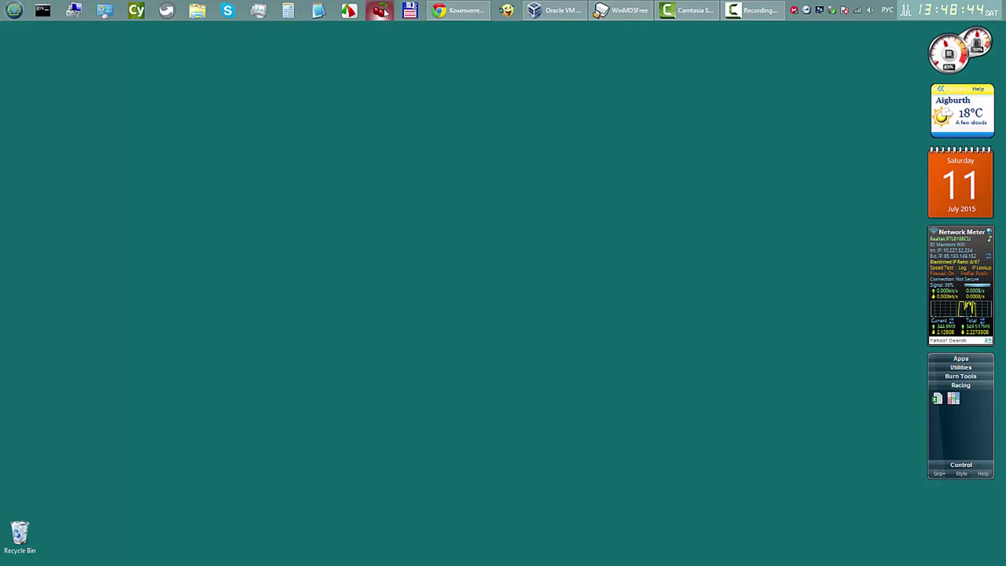
{"action": "left_click", "coordinate": [409, 46]}
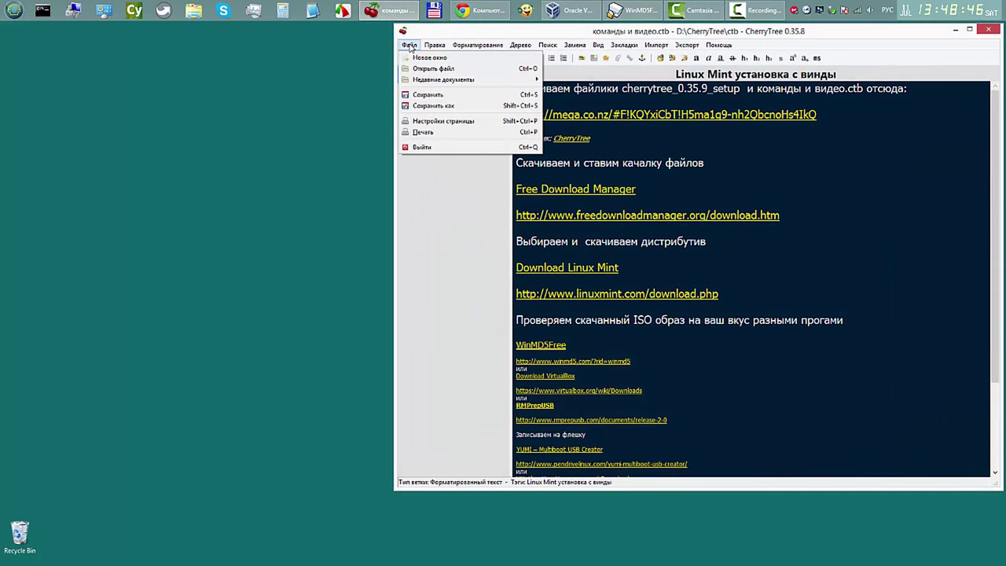
{"action": "left_click", "coordinate": [424, 68]}
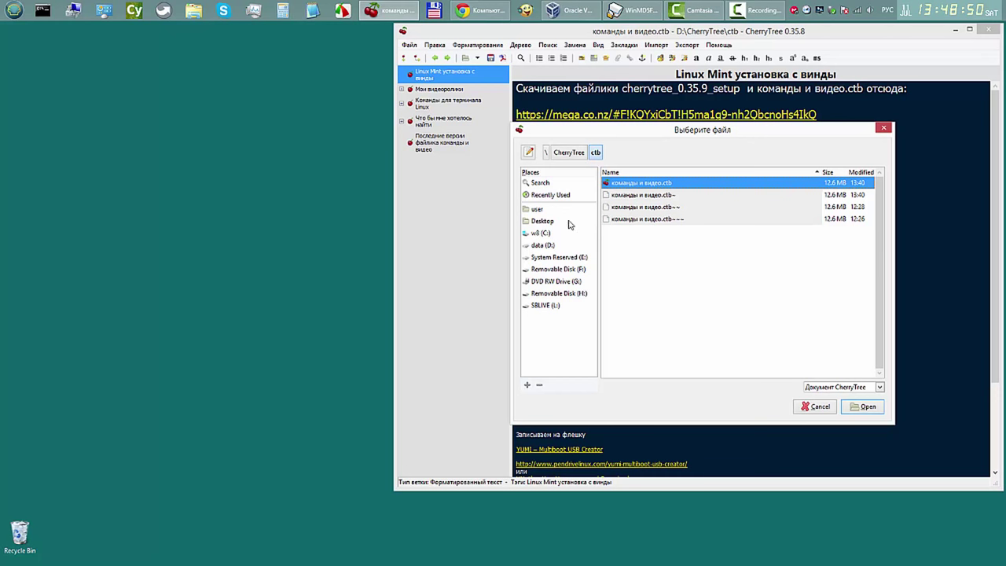
{"action": "left_click", "coordinate": [538, 210]}
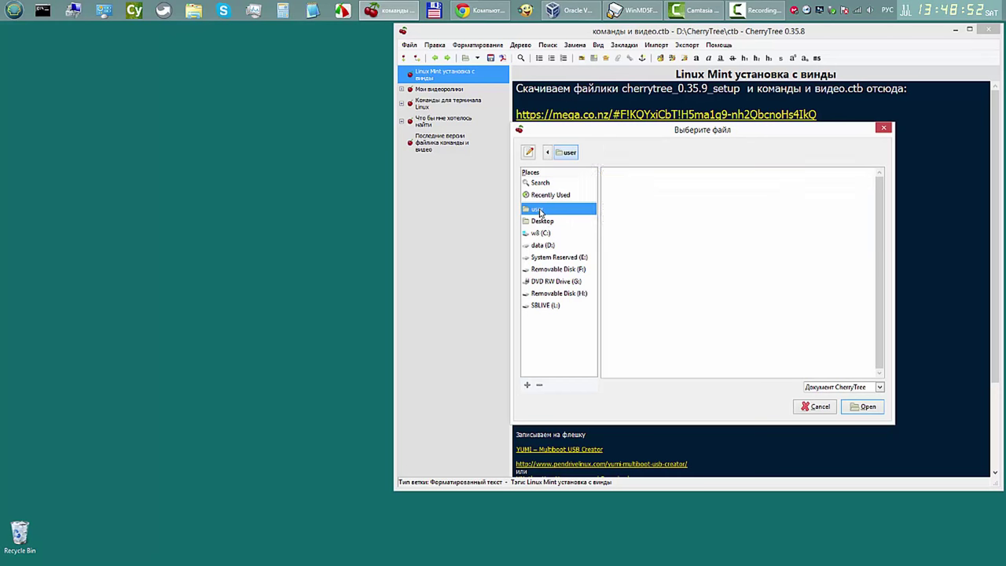
{"action": "double_click", "coordinate": [635, 231]}
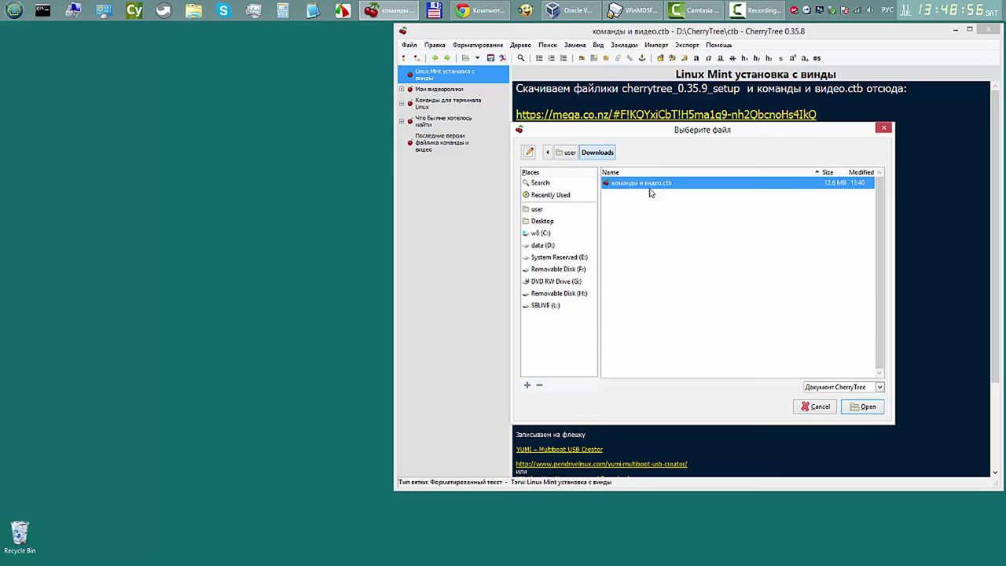
{"action": "left_click", "coordinate": [863, 406]}
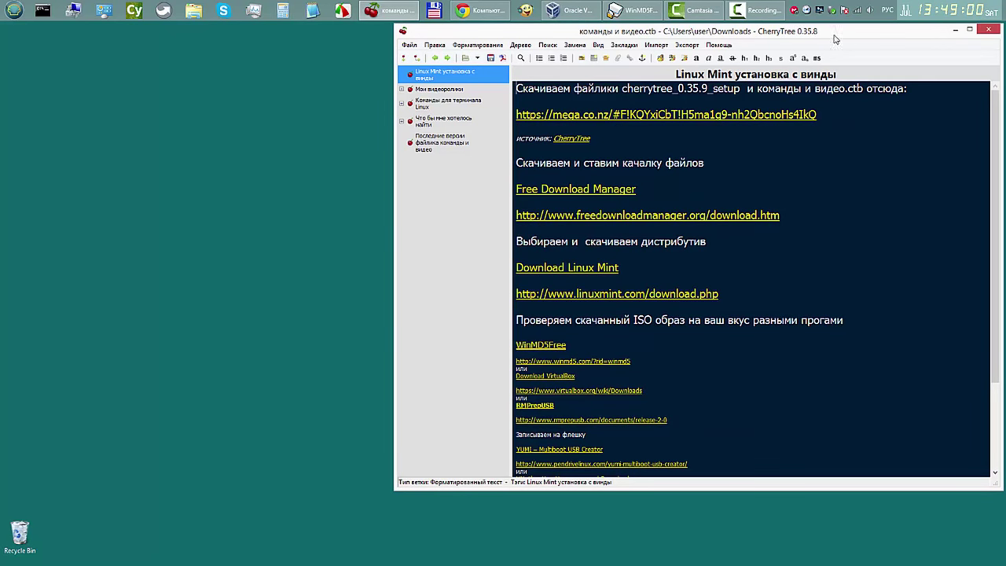
{"action": "left_click_drag", "start_coordinate": [839, 38], "coordinate": [758, 40]}
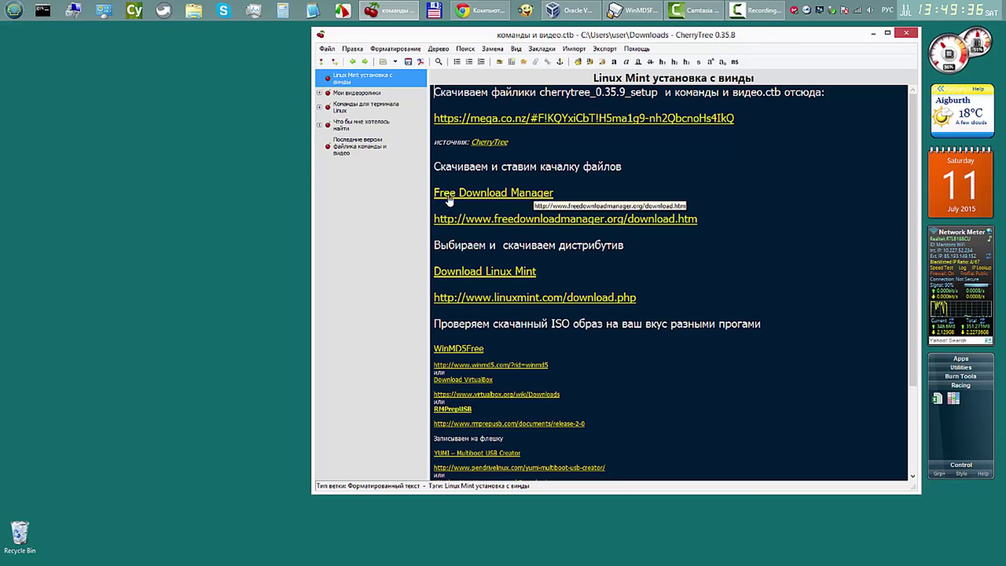
Step: Open the Free Download Manager download page, review the installed extensions, then close the Extensions tab
{"action": "left_click", "coordinate": [527, 199]}
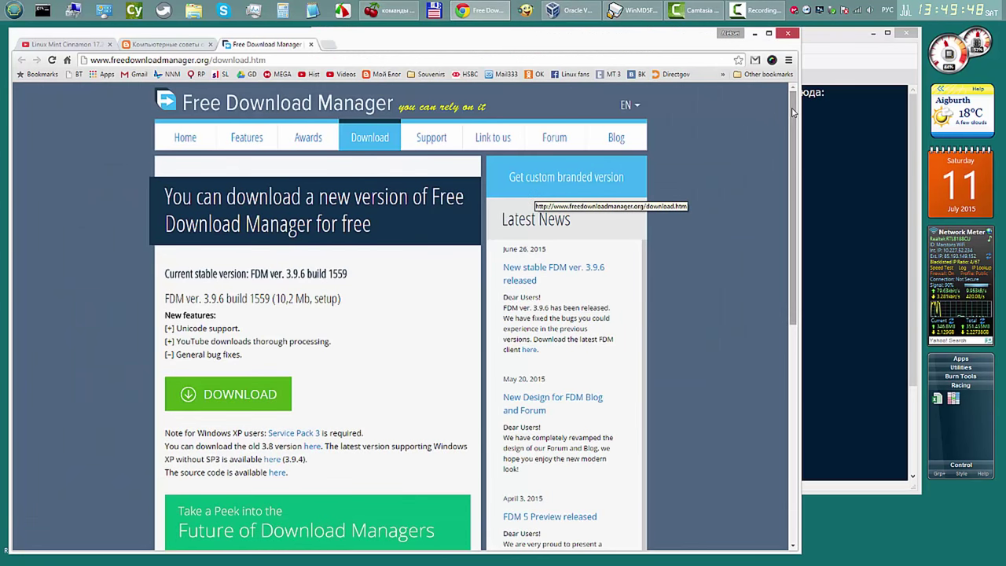
{"action": "left_click_drag", "start_coordinate": [794, 134], "coordinate": [796, 215]}
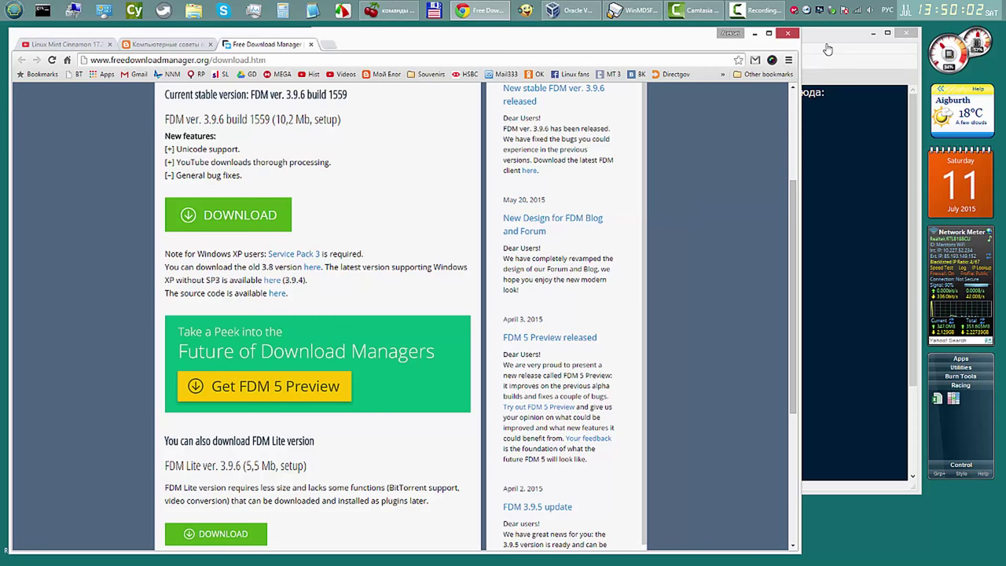
{"action": "left_click", "coordinate": [788, 60]}
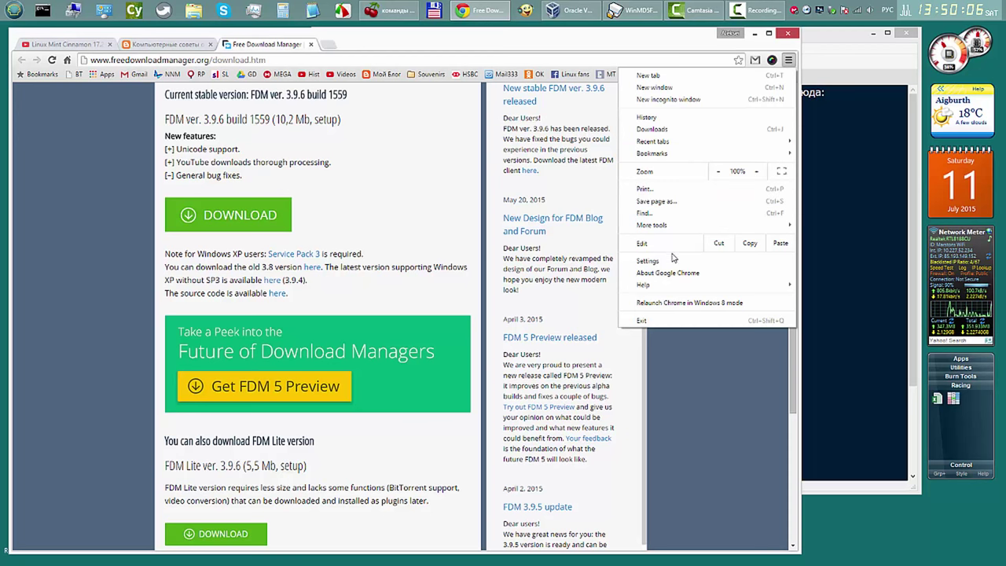
{"action": "key", "text": "Escape"}
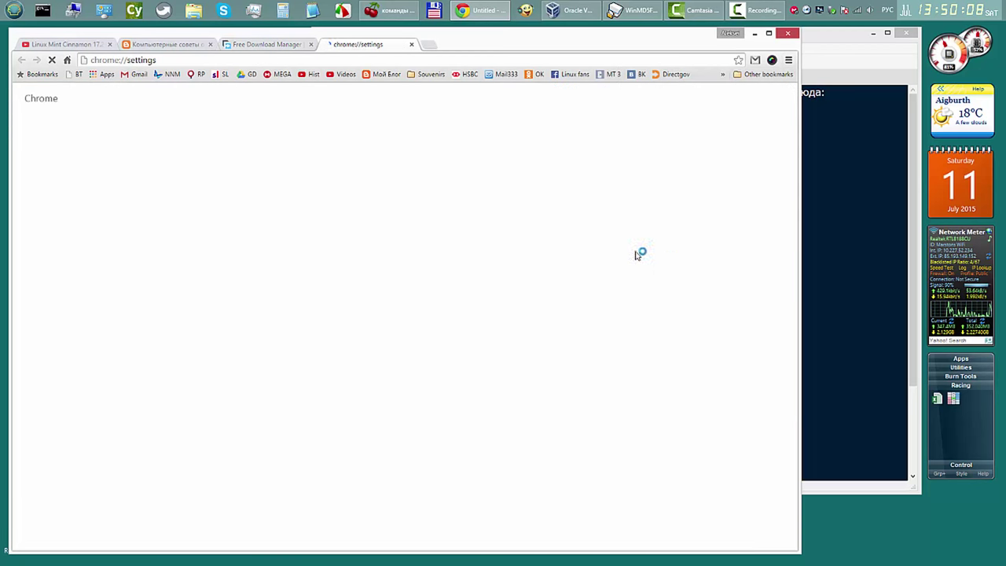
{"action": "left_click", "coordinate": [39, 136]}
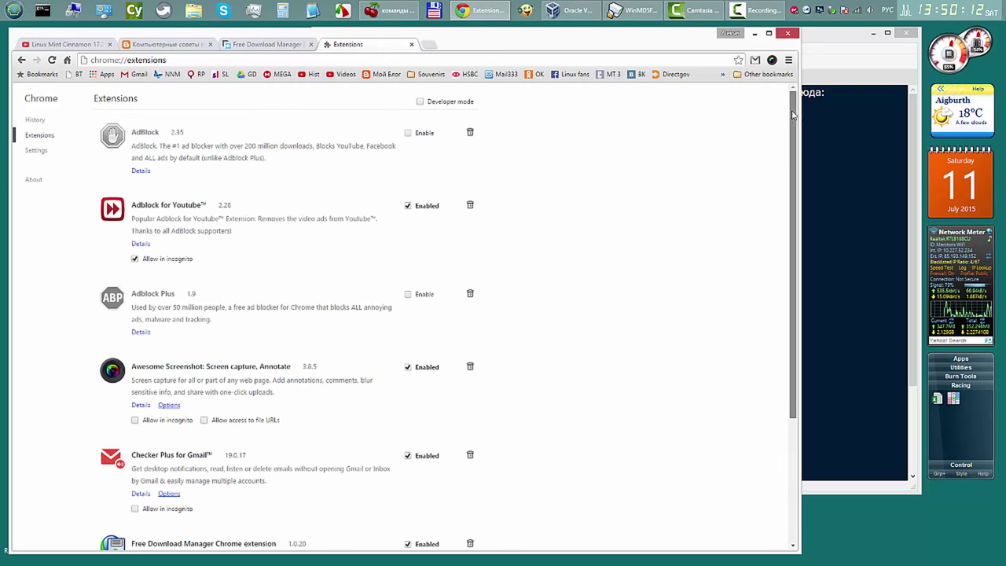
{"action": "left_click_drag", "start_coordinate": [791, 127], "coordinate": [781, 267]}
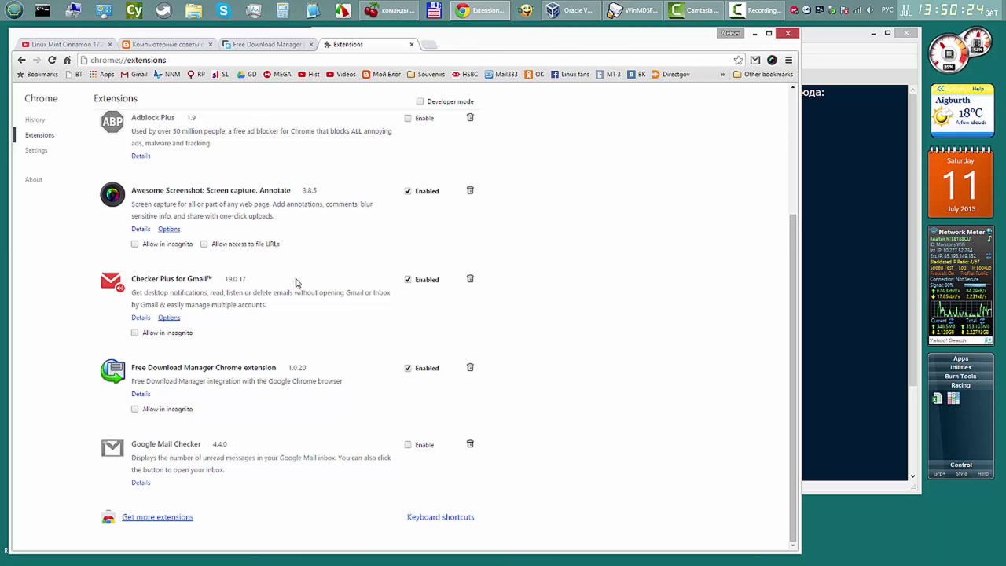
{"action": "left_click", "coordinate": [411, 46]}
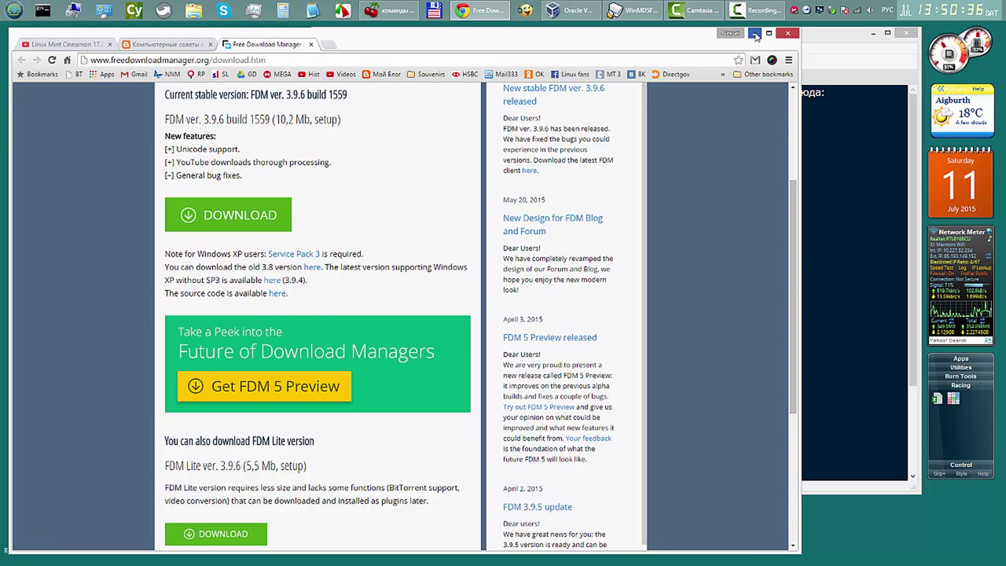
Step: Open the Download Linux Mint link from the notes and scroll to the Cinnamon 64-bit mirror list
{"action": "left_click", "coordinate": [755, 35]}
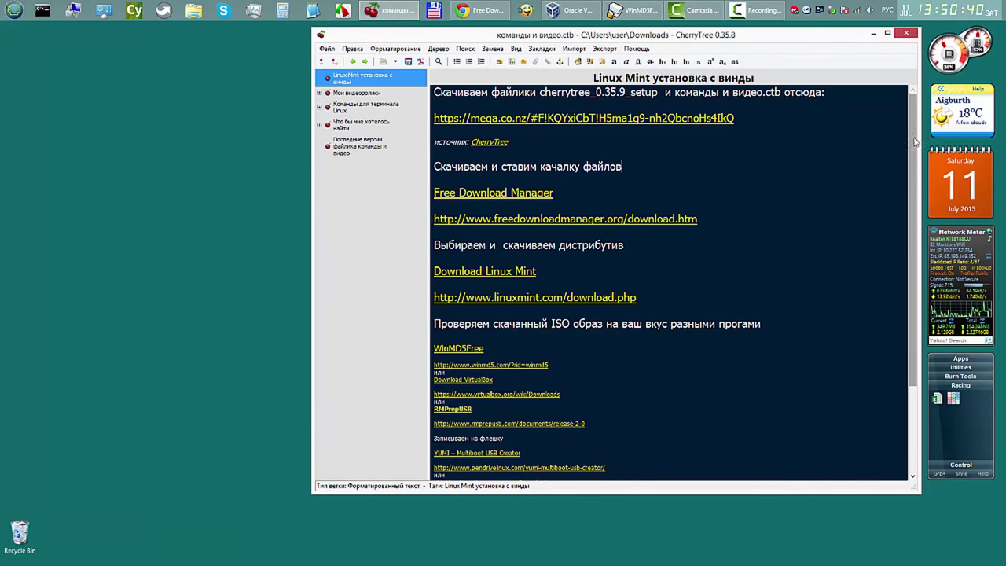
{"action": "scroll", "coordinate": [913, 169], "scroll_direction": "down", "scroll_amount": 1}
{"action": "scroll", "coordinate": [913, 170], "scroll_direction": "down", "scroll_amount": 3}
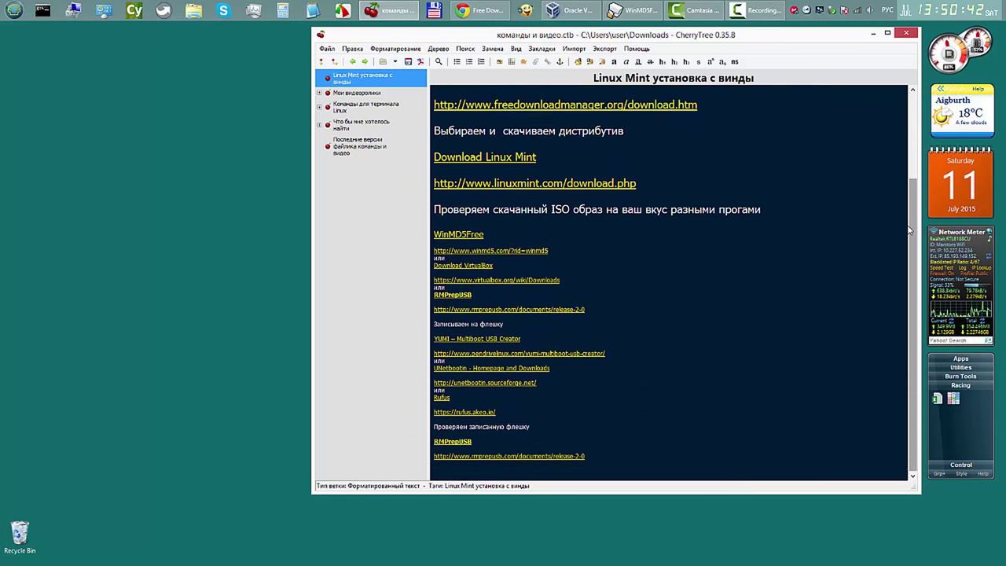
{"action": "left_click", "coordinate": [505, 159]}
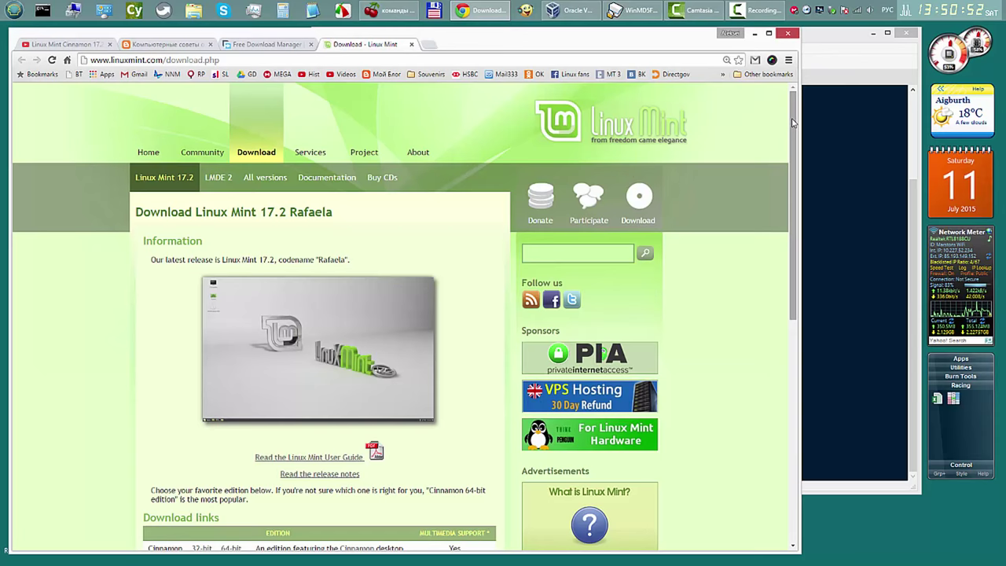
{"action": "left_click_drag", "start_coordinate": [793, 125], "coordinate": [794, 179]}
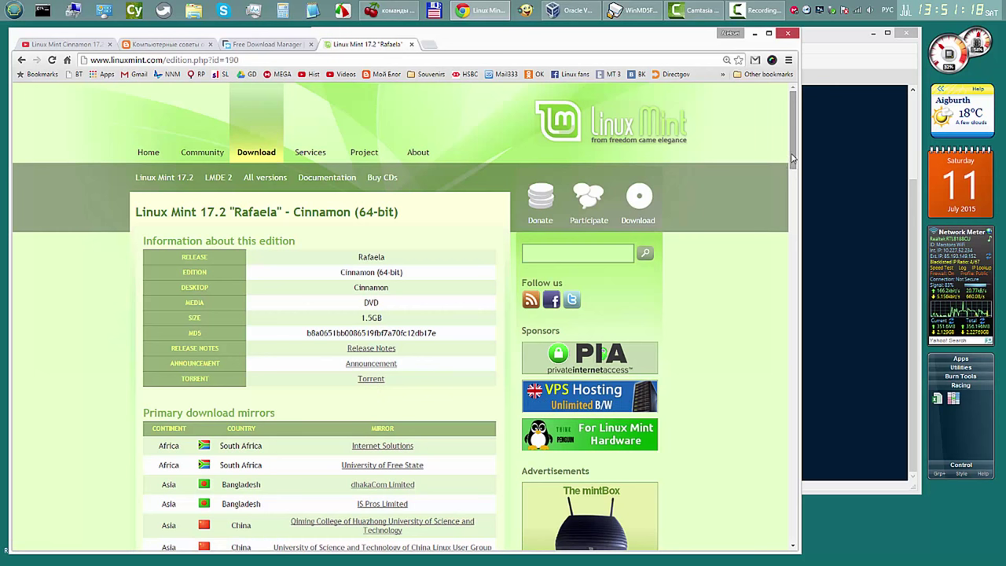
{"action": "left_click_drag", "start_coordinate": [792, 159], "coordinate": [797, 368]}
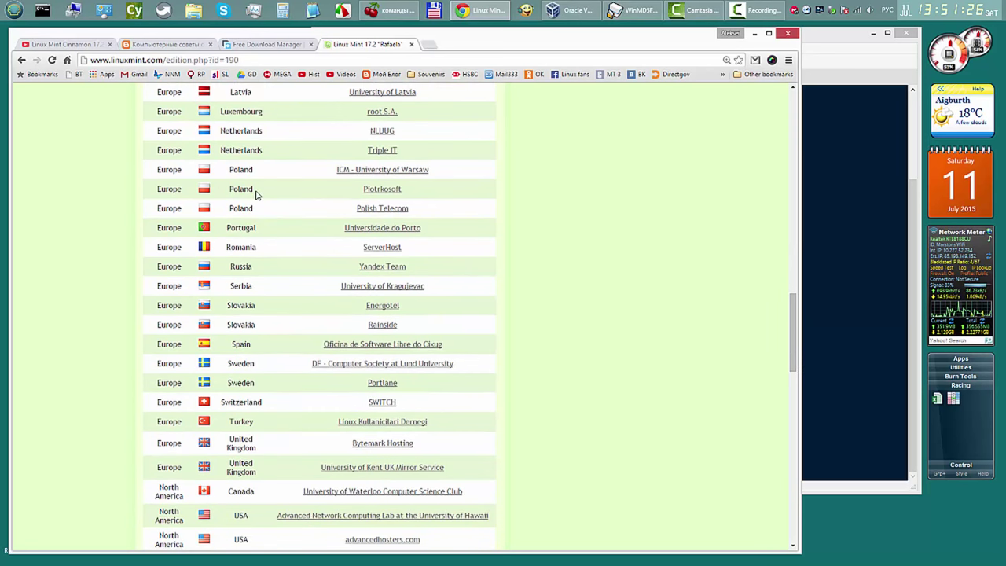
Step: Copy the Yandex Team mirror link and add linuxmint-17.2-cinnamon-64bit.iso to FDM as a scheduled download
{"action": "right_click", "coordinate": [390, 267]}
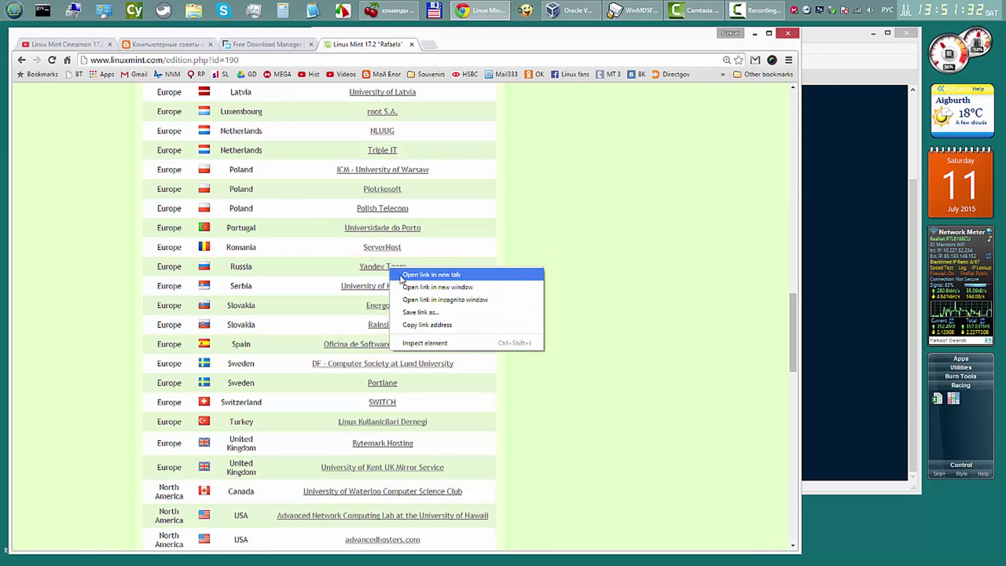
{"action": "left_click", "coordinate": [438, 325]}
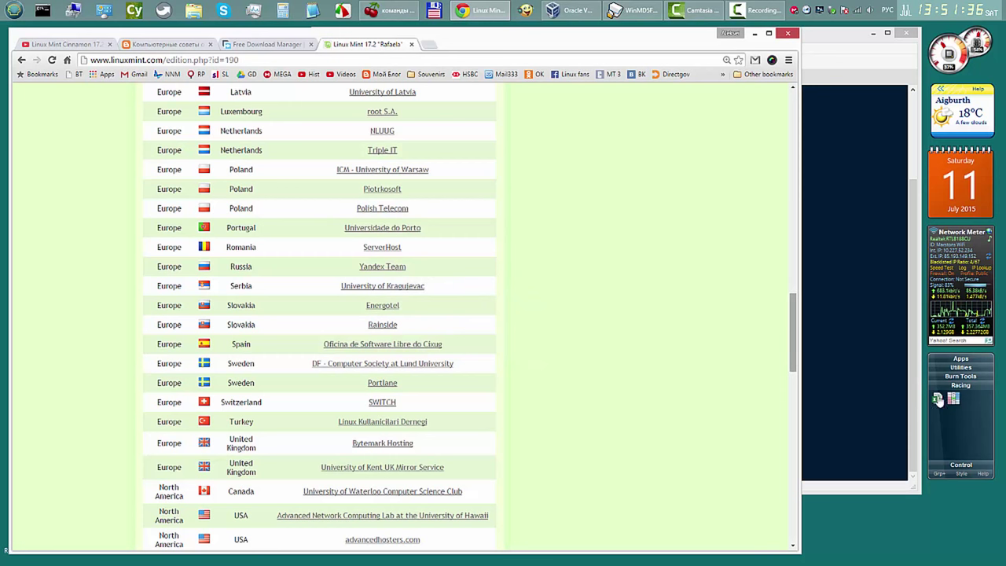
{"action": "left_click", "coordinate": [955, 359]}
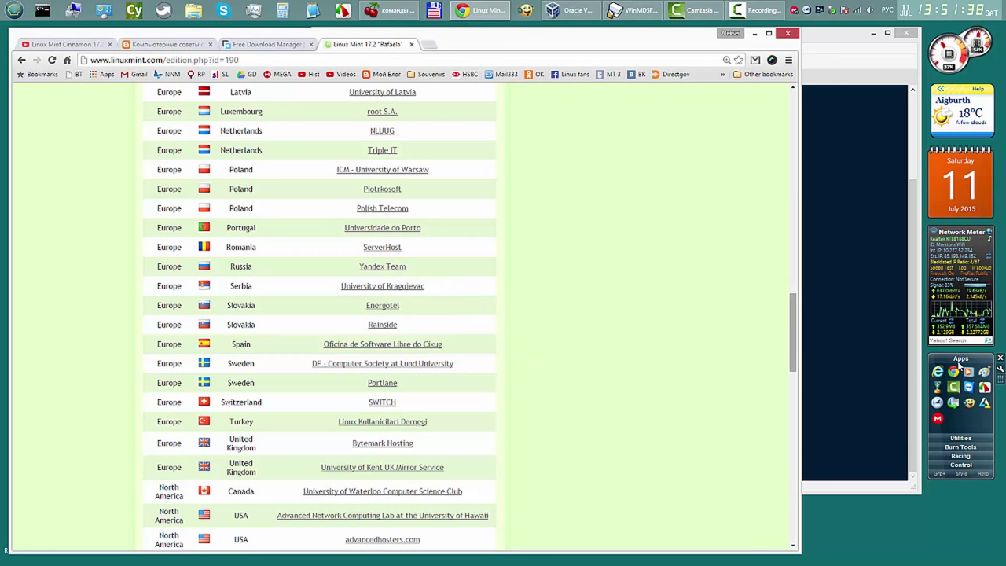
{"action": "left_click", "coordinate": [954, 402]}
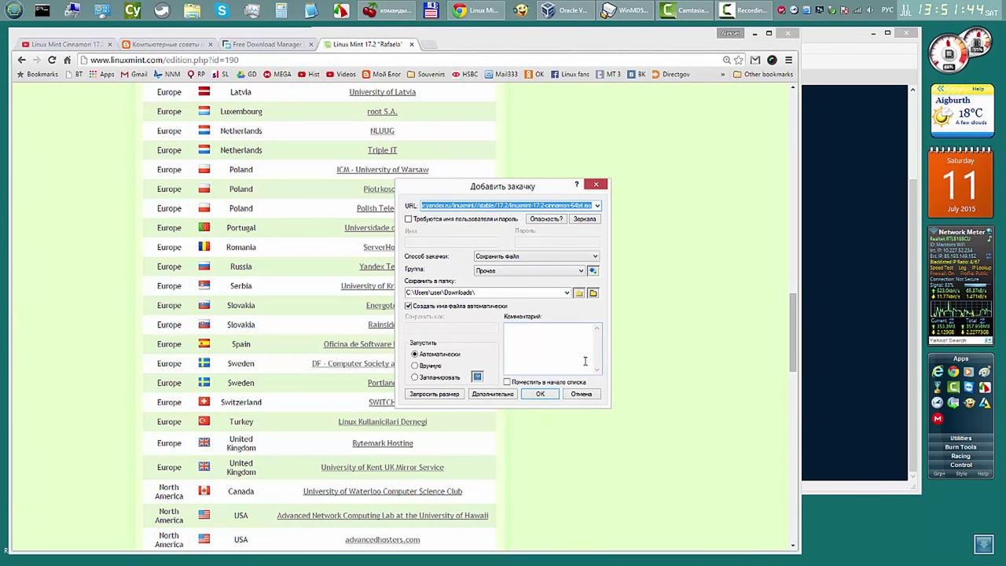
{"action": "left_click", "coordinate": [418, 378]}
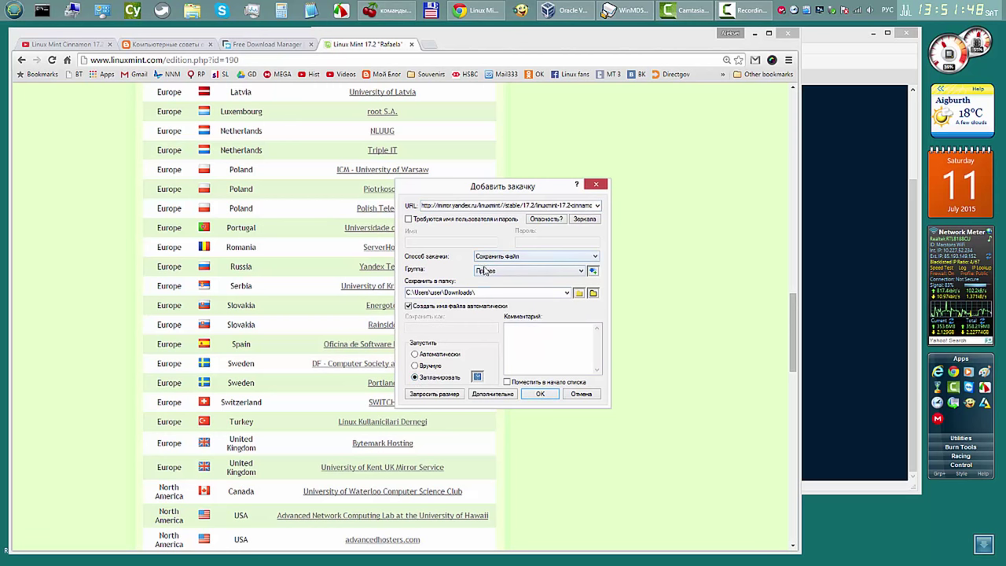
{"action": "double_click", "coordinate": [481, 292]}
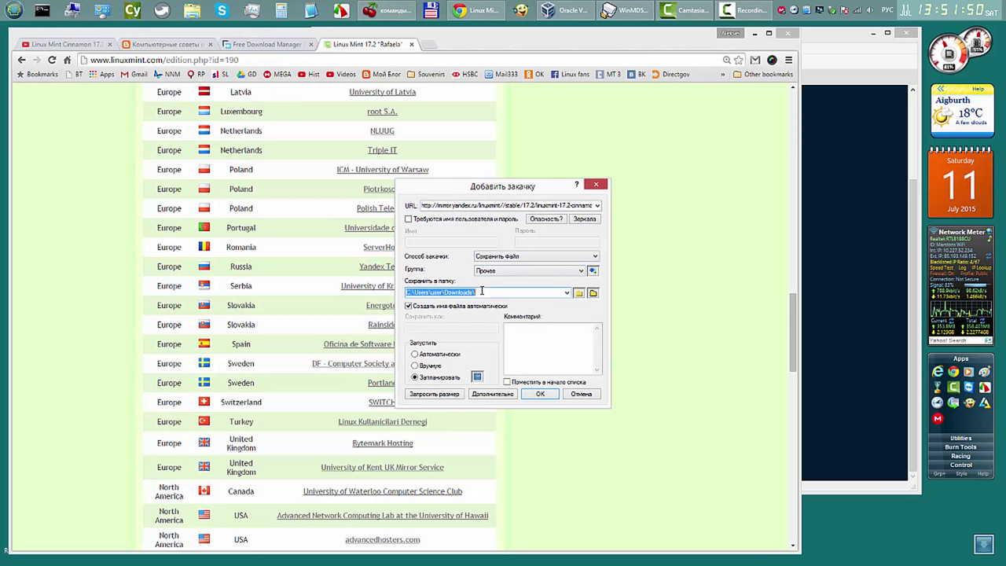
{"action": "left_click", "coordinate": [548, 394]}
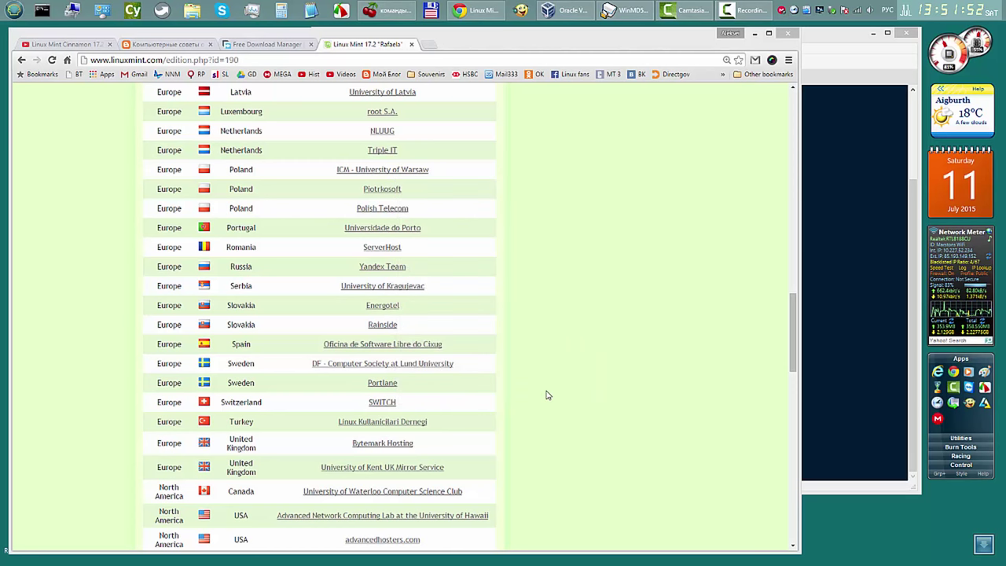
{"action": "right_click", "coordinate": [804, 20]}
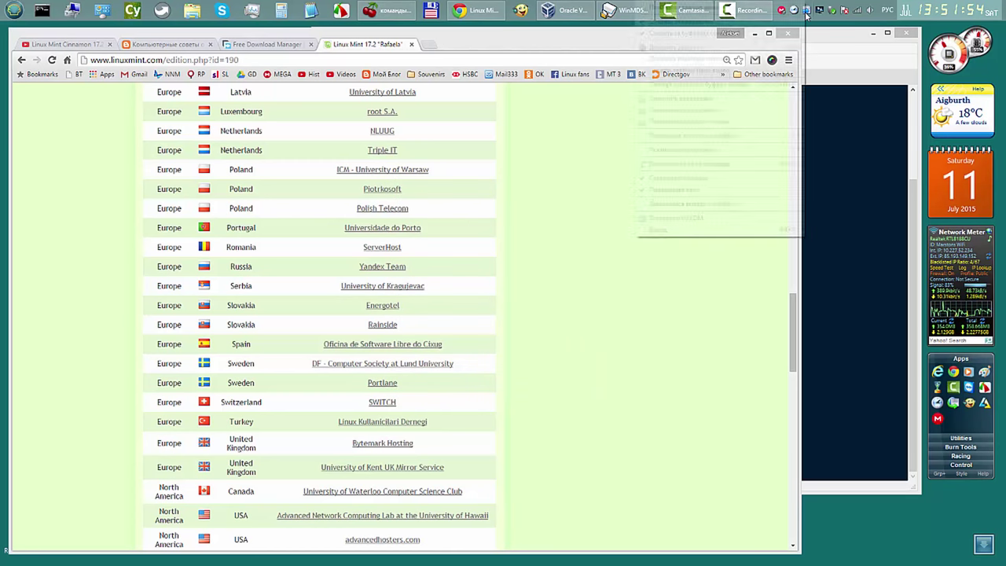
{"action": "left_click", "coordinate": [707, 7]}
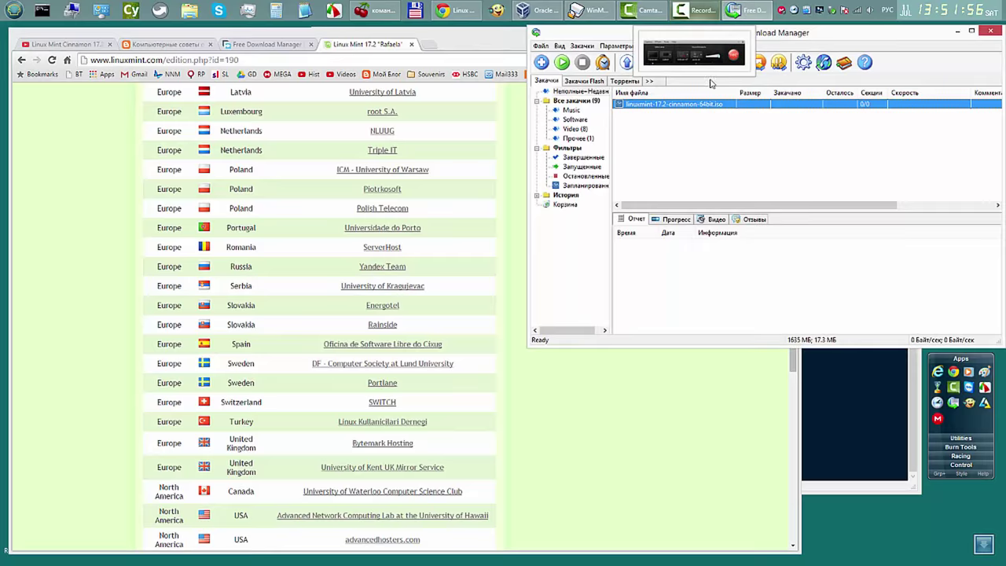
Step: Drag the FDM window toward the screen centre and return to the Закачки downloads list
{"action": "left_click_drag", "start_coordinate": [858, 36], "coordinate": [718, 70]}
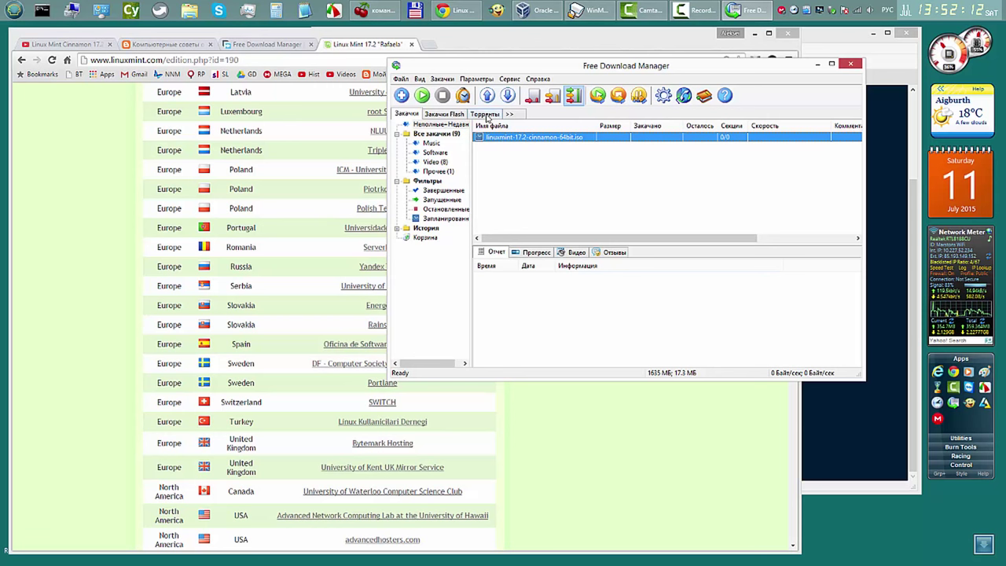
{"action": "left_click", "coordinate": [488, 114]}
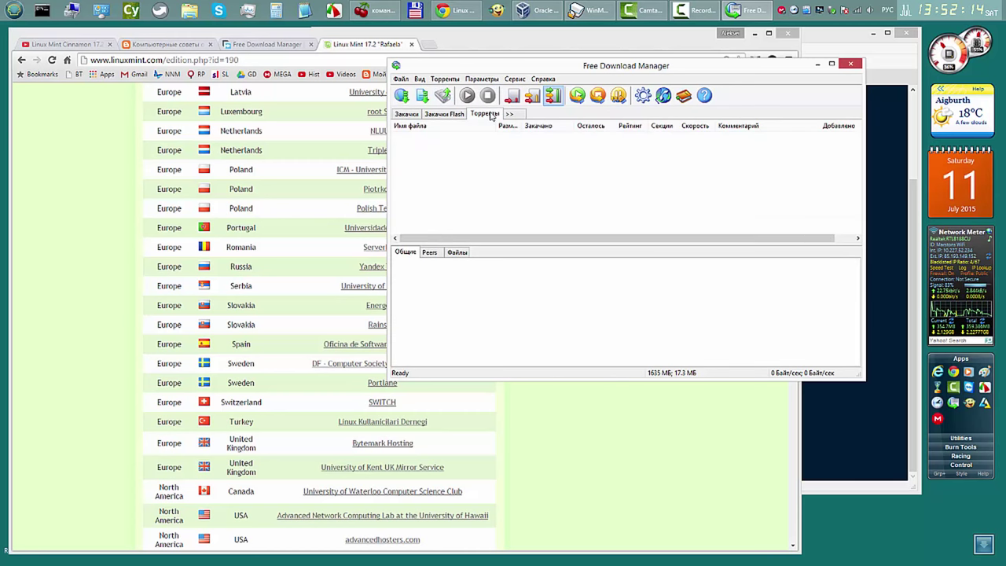
{"action": "left_click", "coordinate": [407, 114]}
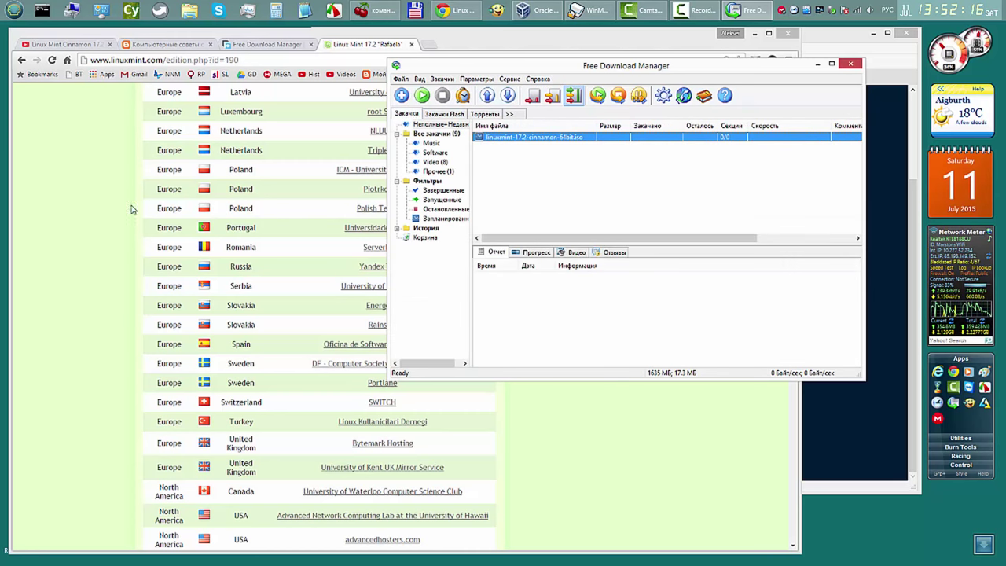
Step: Copy the Linux Mint 17.2 Cinnamon 64-bit Torrent link and add it to FDM
{"action": "left_click", "coordinate": [107, 206]}
{"action": "left_click_drag", "start_coordinate": [795, 326], "coordinate": [794, 134]}
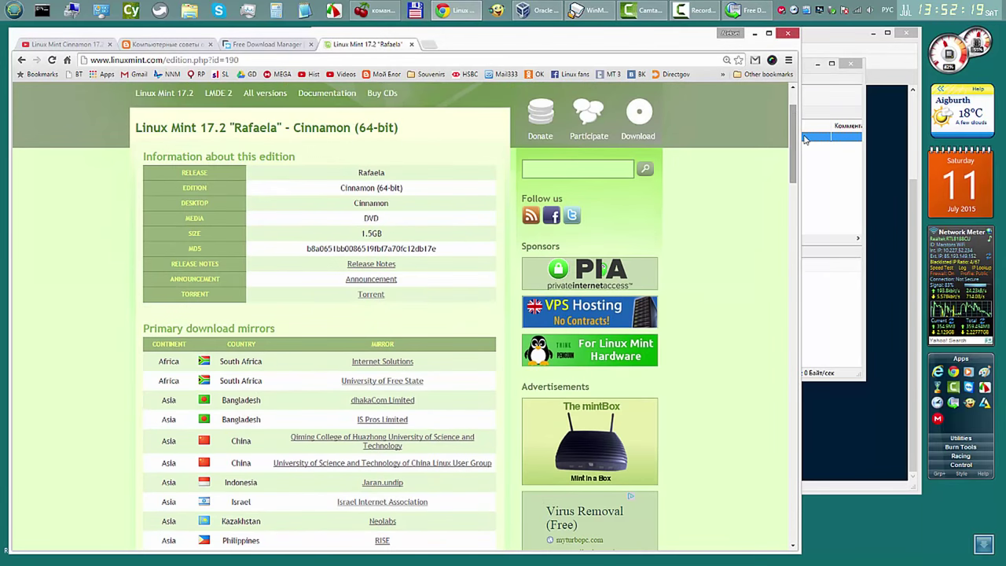
{"action": "right_click", "coordinate": [380, 296]}
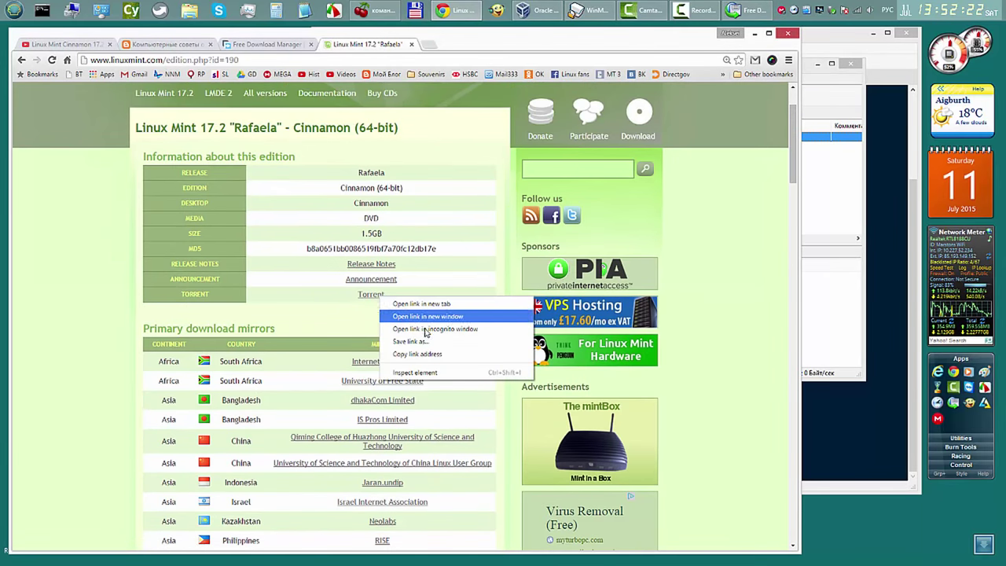
{"action": "left_click", "coordinate": [430, 354]}
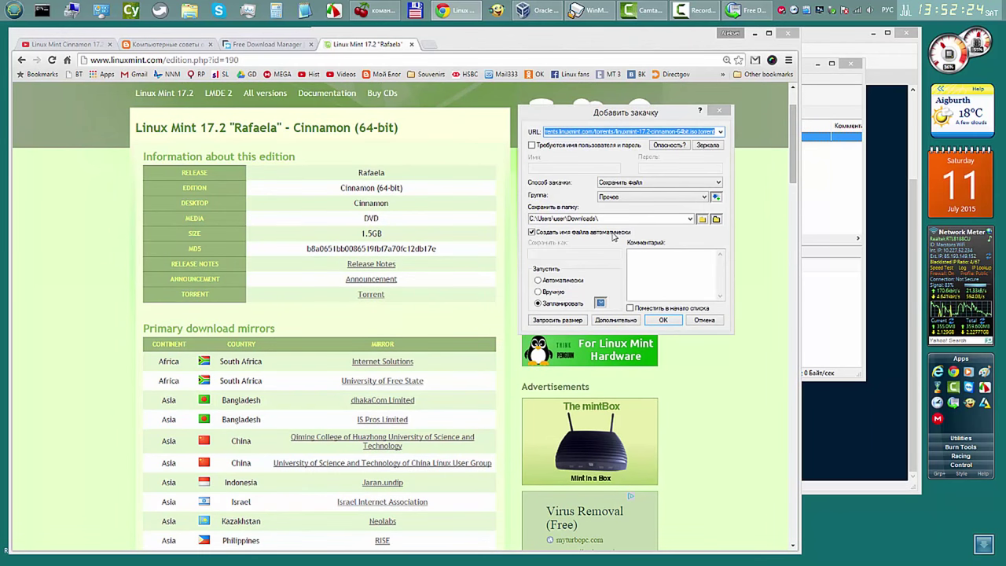
{"action": "left_click", "coordinate": [663, 320]}
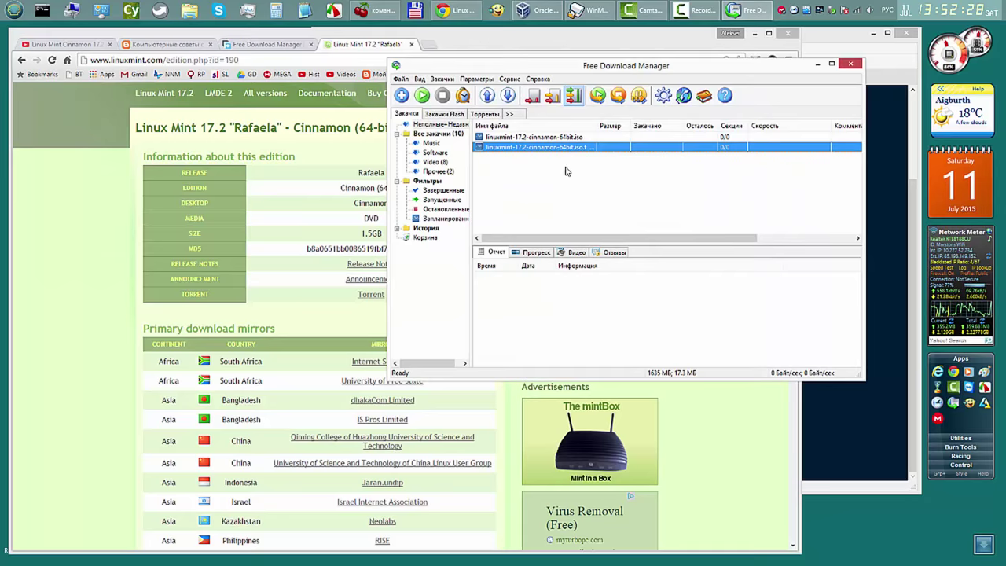
Step: Widen the Имя файла column to show full names, then quit FDM via Файл > Выход
{"action": "left_click_drag", "start_coordinate": [595, 125], "coordinate": [620, 125]}
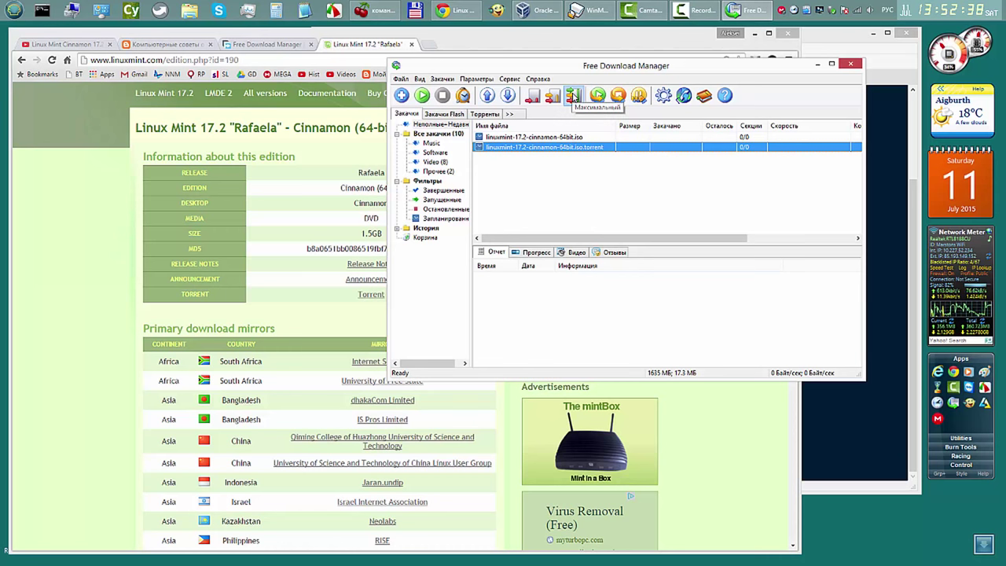
{"action": "left_click", "coordinate": [401, 78]}
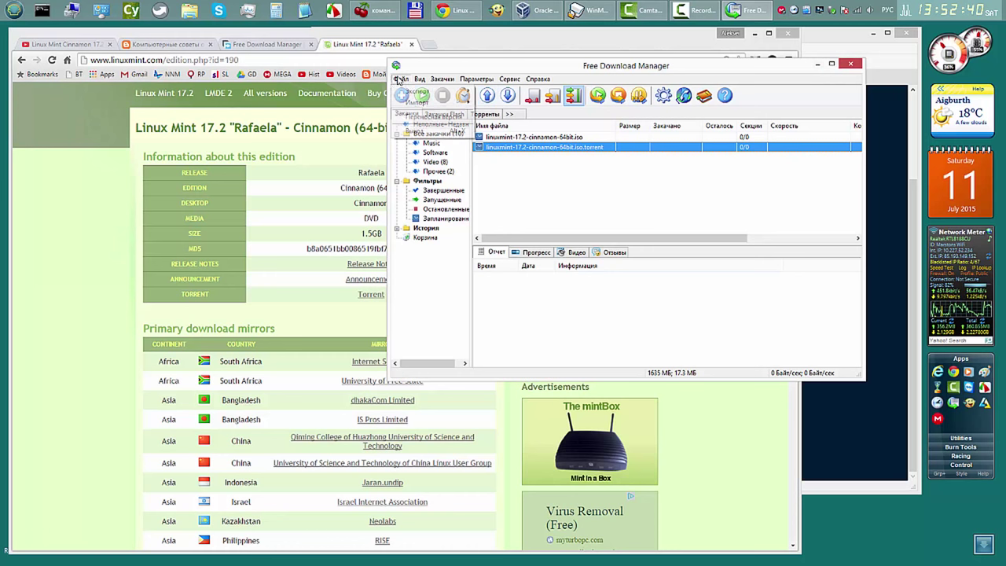
{"action": "left_click", "coordinate": [438, 132]}
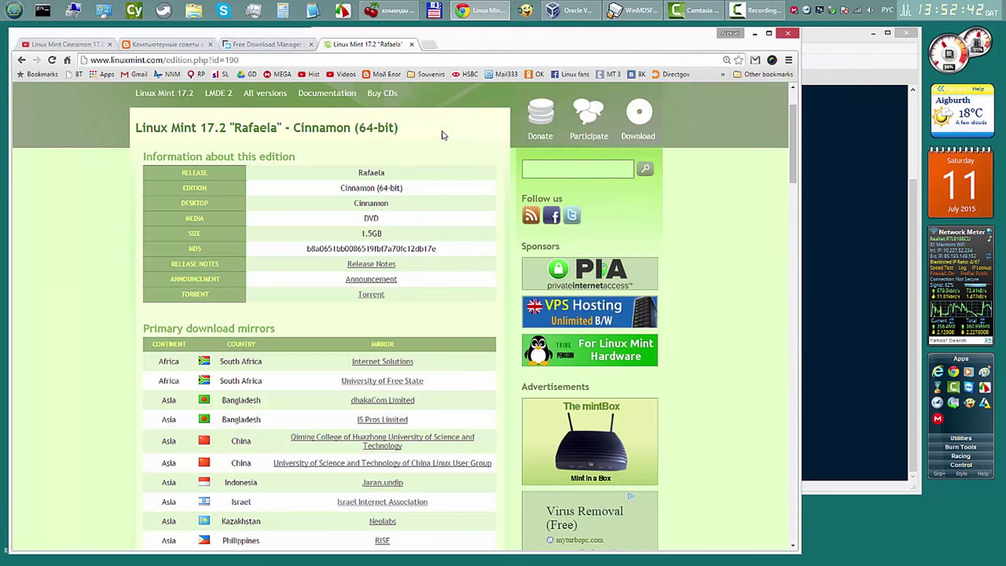
Step: Return to the CherryTree installation-links notes and open the WinMD5Free link in Chrome
{"action": "key", "text": "alt+Tab"}
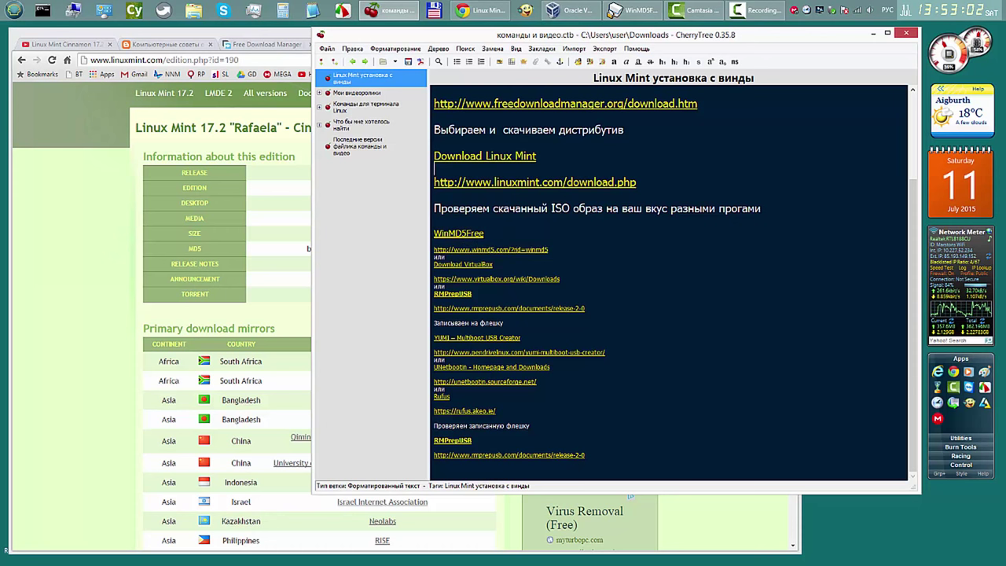
{"action": "left_click", "coordinate": [477, 234]}
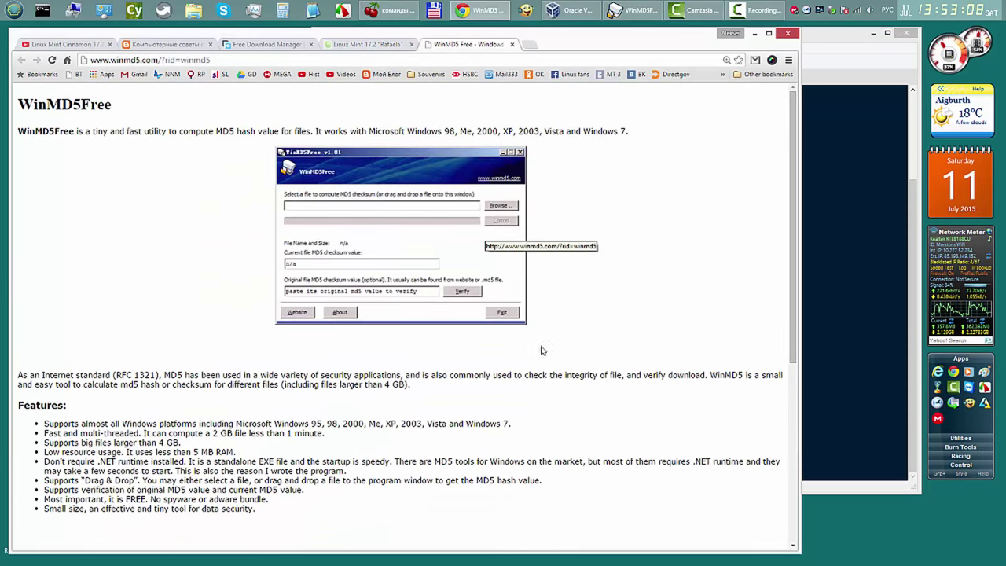
Step: Cancel saving the WinMD5Free zip, minimize Chrome, and bring the WinMD5Free checksum window forward
{"action": "left_click_drag", "start_coordinate": [793, 186], "coordinate": [802, 317]}
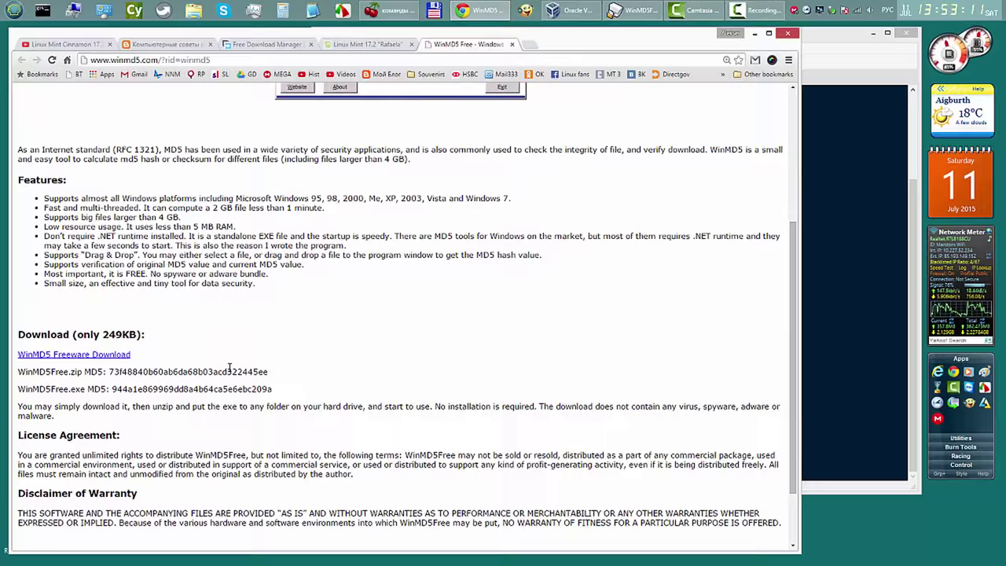
{"action": "left_click", "coordinate": [95, 356]}
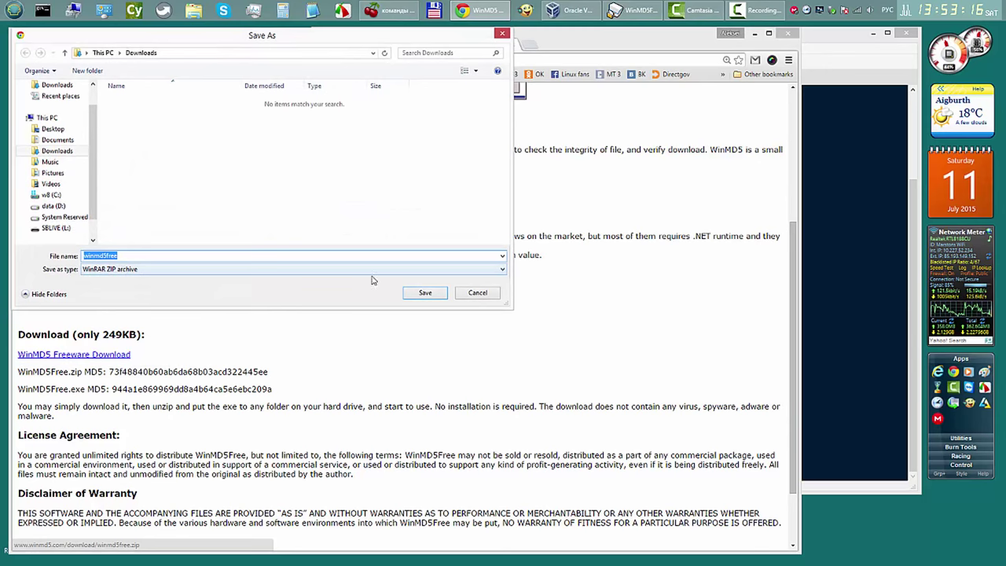
{"action": "left_click", "coordinate": [480, 294]}
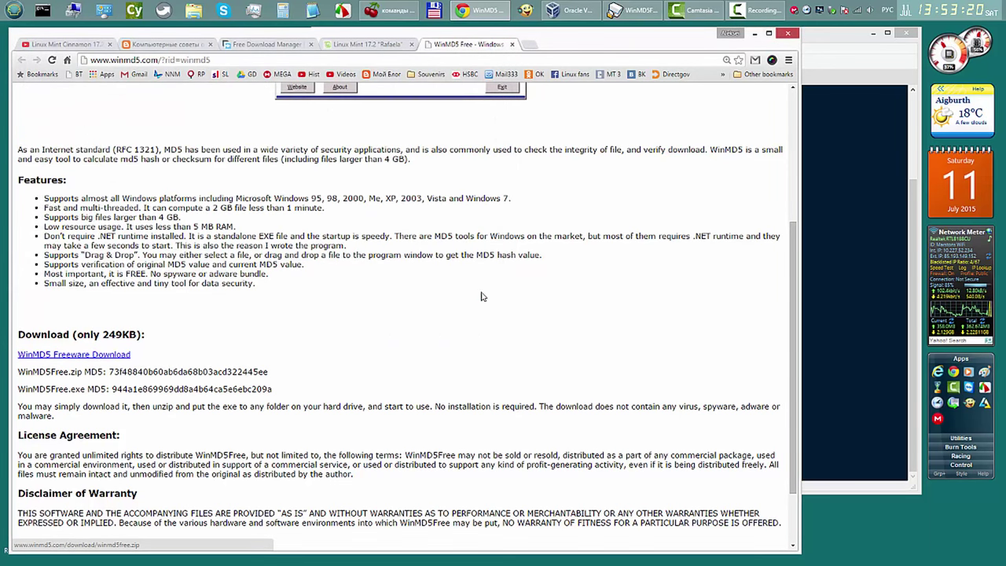
{"action": "left_click", "coordinate": [754, 36]}
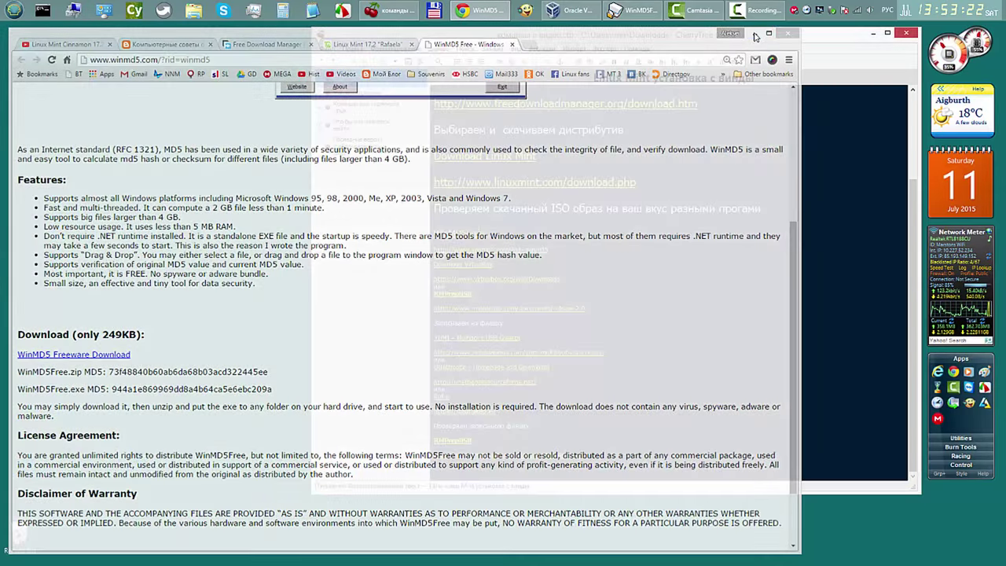
{"action": "left_click", "coordinate": [641, 12]}
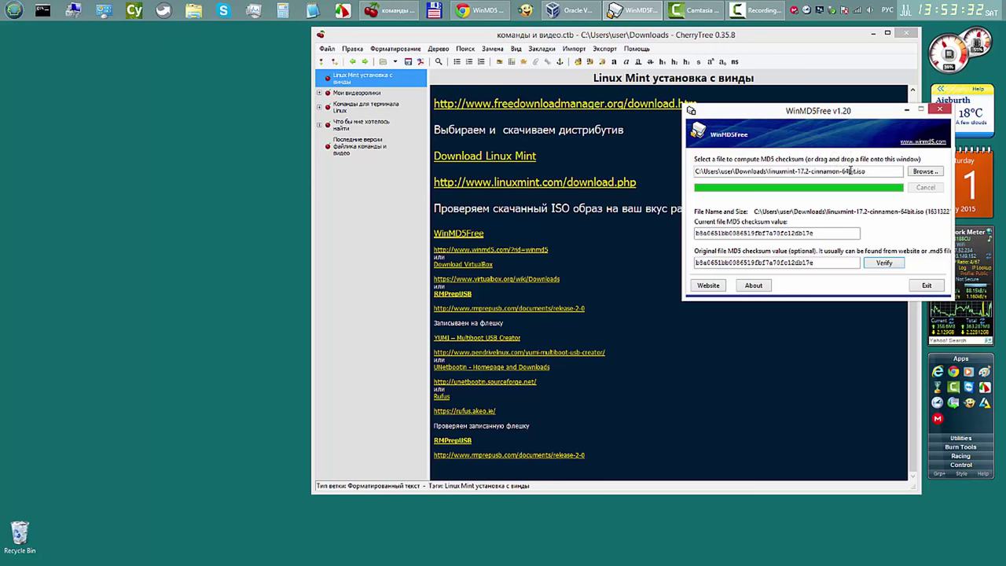
Step: Copy the published MD5 hash from Chrome's Linux Mint 17.2 edition page
{"action": "left_click", "coordinate": [485, 13]}
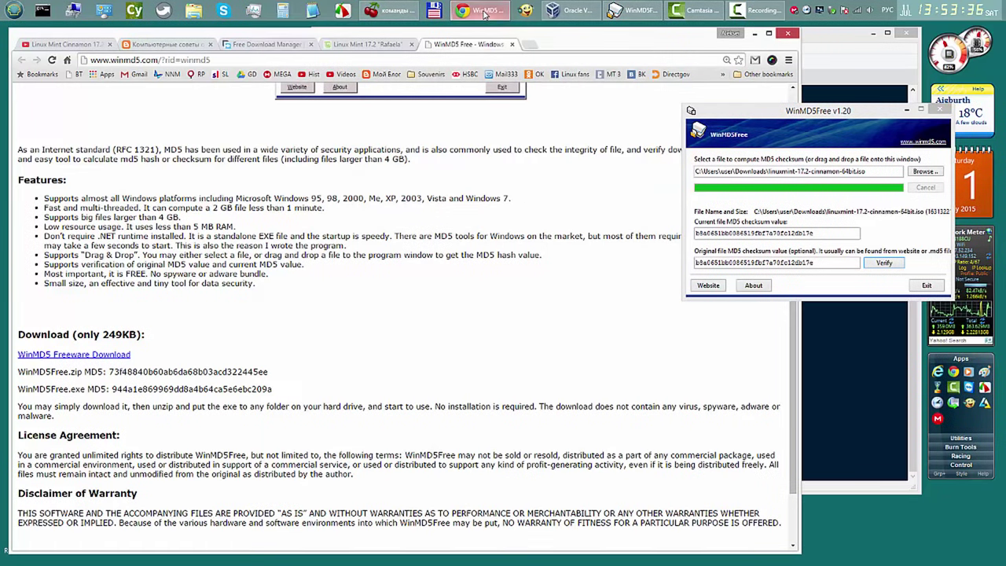
{"action": "left_click", "coordinate": [366, 44]}
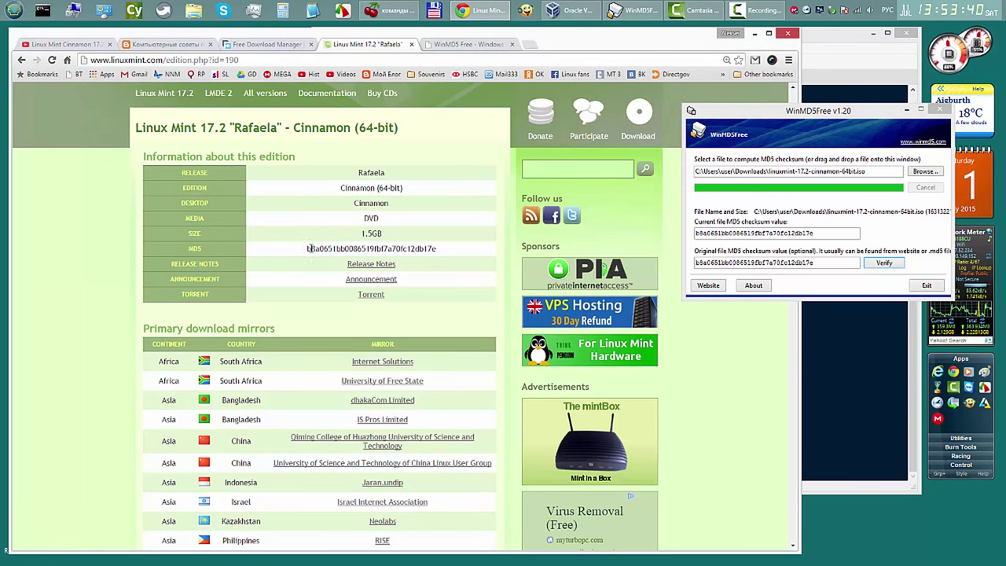
{"action": "left_click_drag", "start_coordinate": [309, 248], "coordinate": [444, 247]}
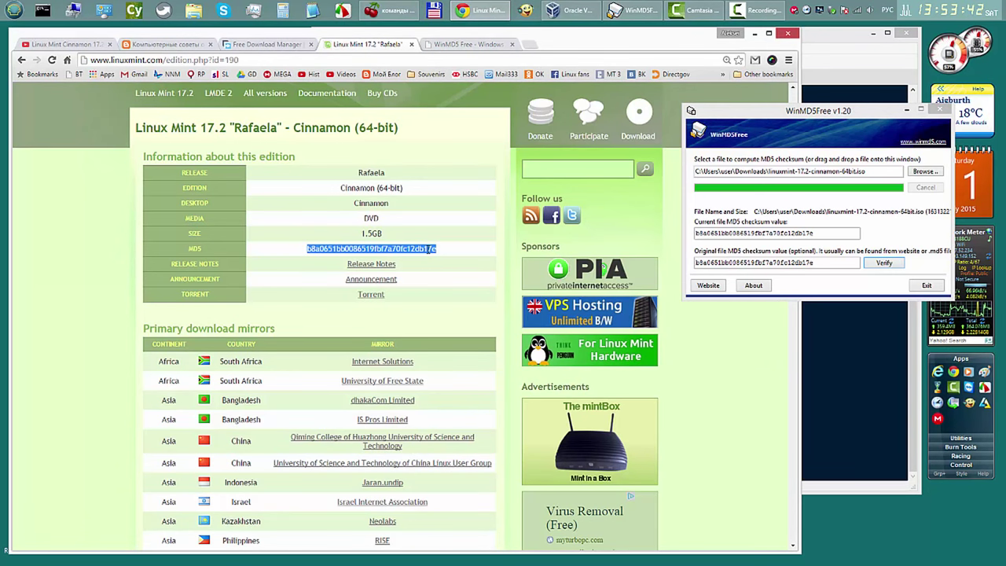
{"action": "right_click", "coordinate": [432, 248]}
{"action": "left_click", "coordinate": [452, 256]}
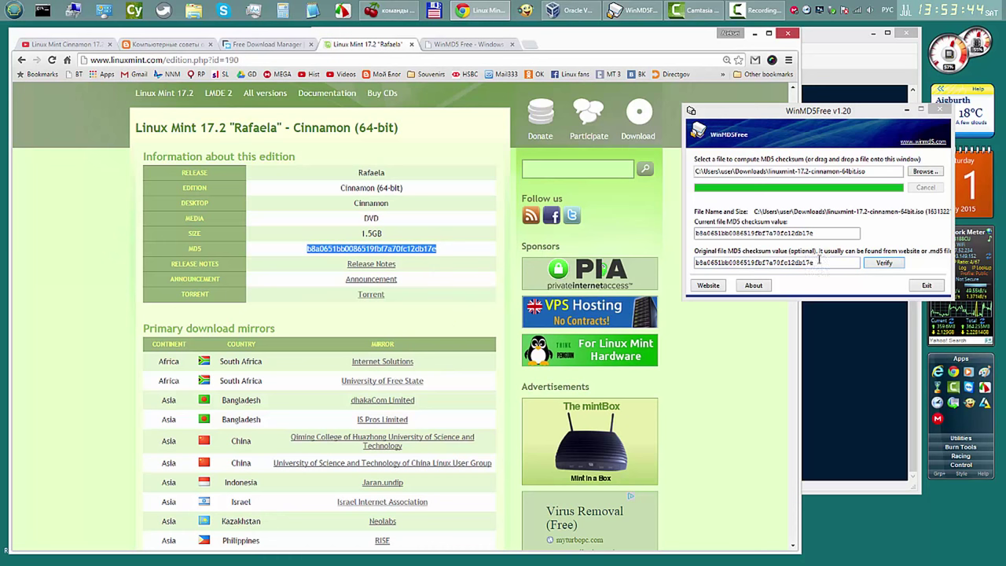
Step: Paste the hash as WinMD5Free's Original MD5, verify it matches, then exit WinMD5Free
{"action": "left_click_drag", "start_coordinate": [818, 260], "coordinate": [689, 264]}
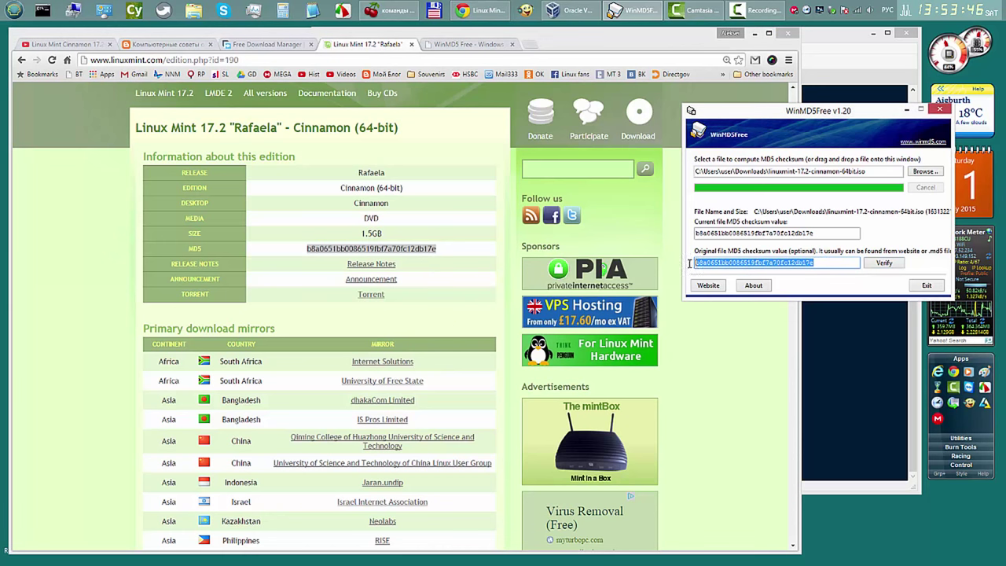
{"action": "right_click", "coordinate": [715, 262]}
{"action": "left_click", "coordinate": [743, 308]}
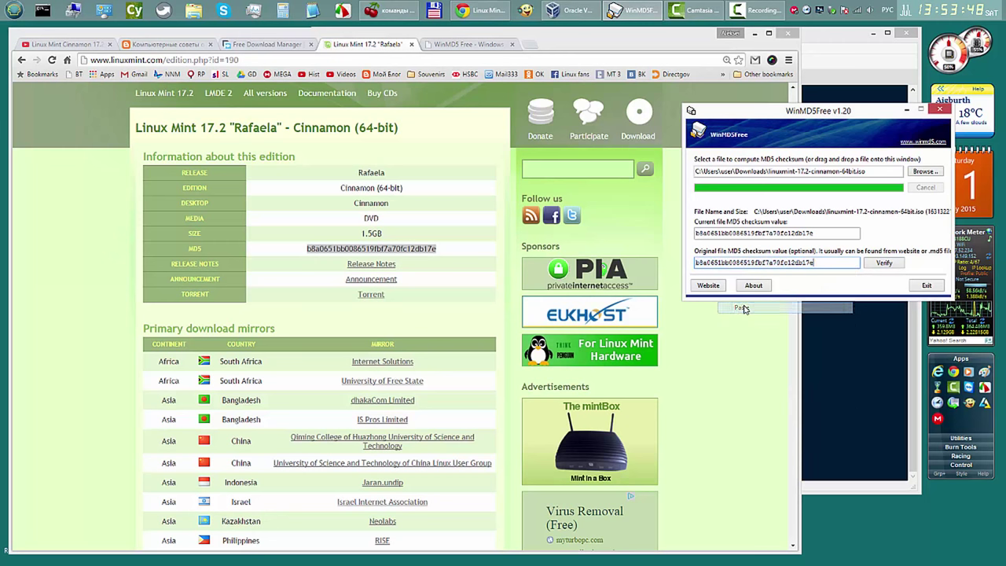
{"action": "left_click", "coordinate": [887, 263]}
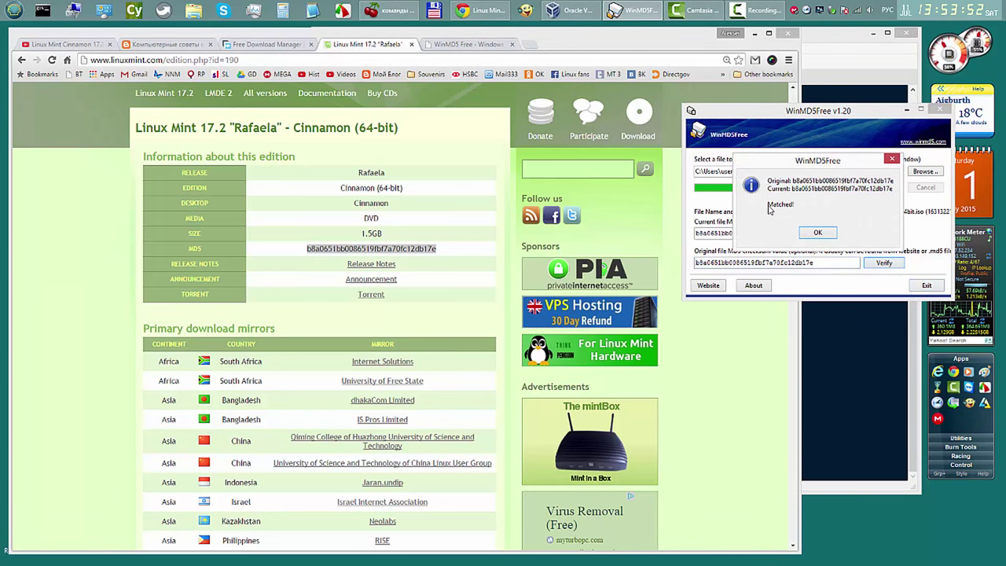
{"action": "left_click", "coordinate": [820, 233]}
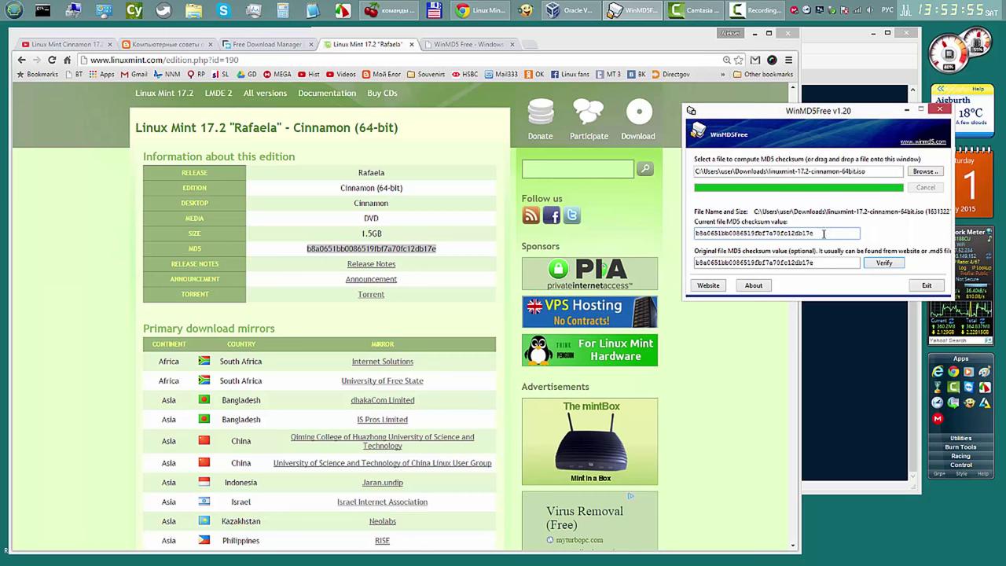
{"action": "left_click", "coordinate": [927, 286]}
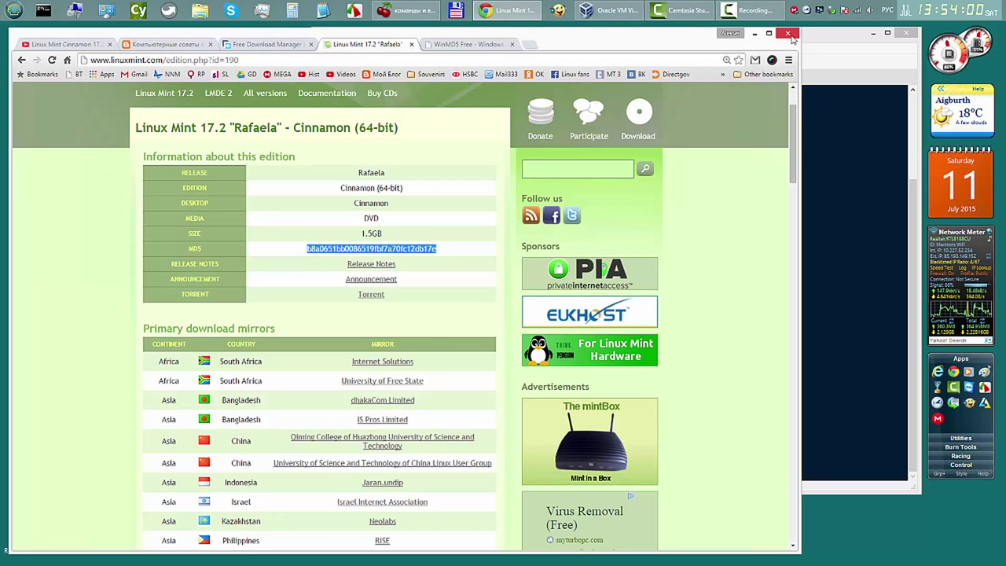
Step: Start the saved mint virtual machine from VirtualBox Manager
{"action": "left_click", "coordinate": [754, 34]}
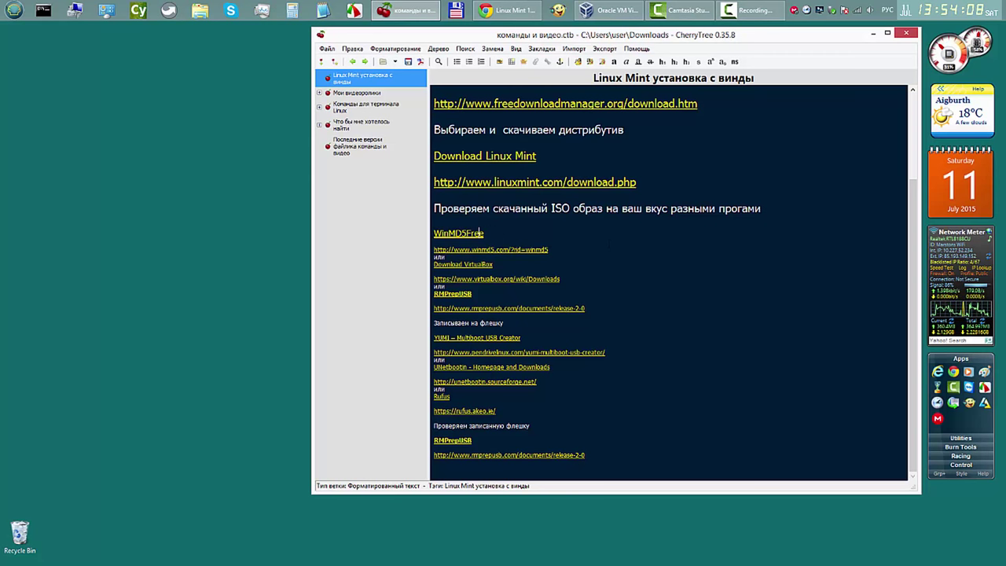
{"action": "left_click", "coordinate": [616, 11]}
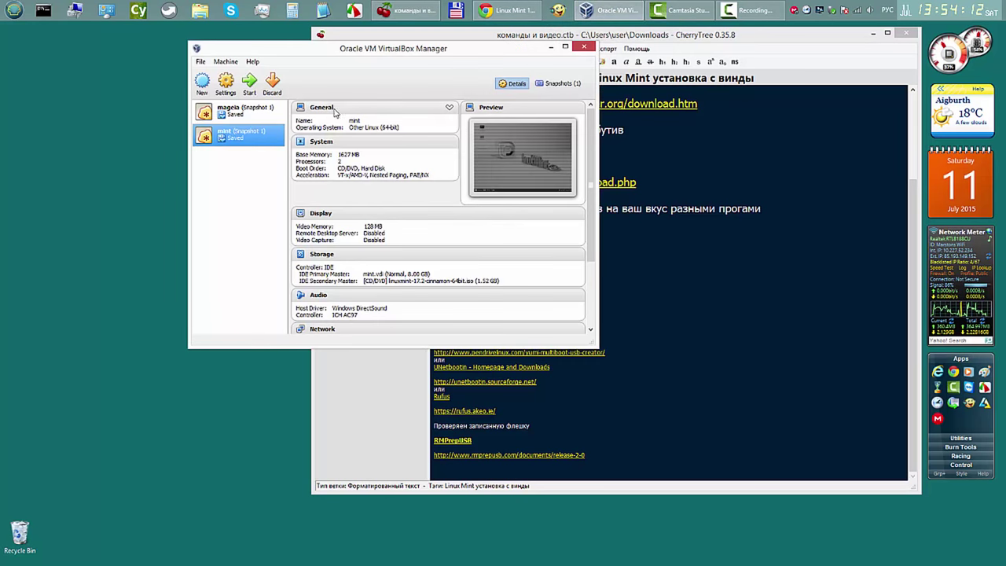
{"action": "left_click", "coordinate": [250, 85]}
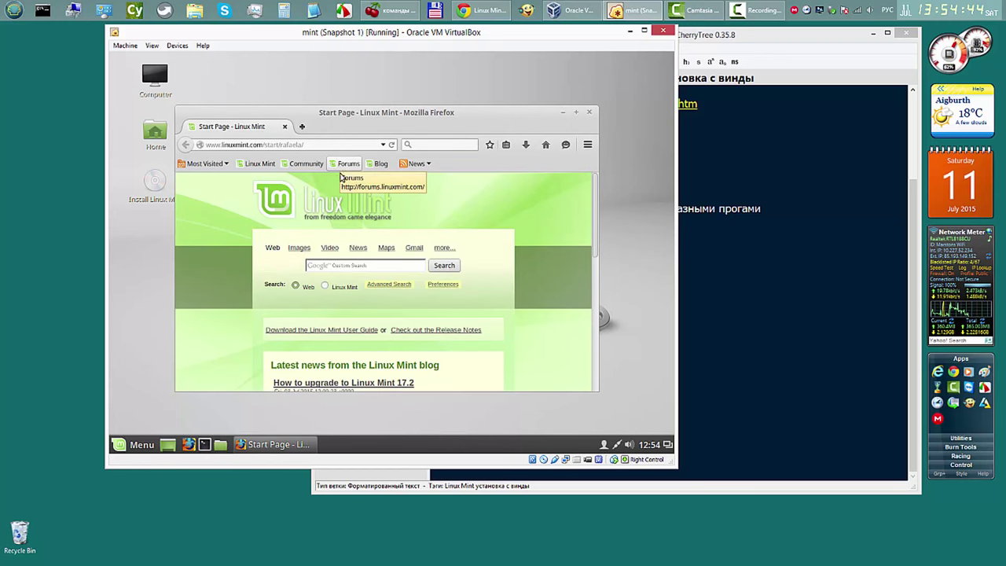
Step: View the Linux Mint 17.2 upgrade post, then power off the VM restoring Snapshot 1
{"action": "left_click", "coordinate": [402, 383]}
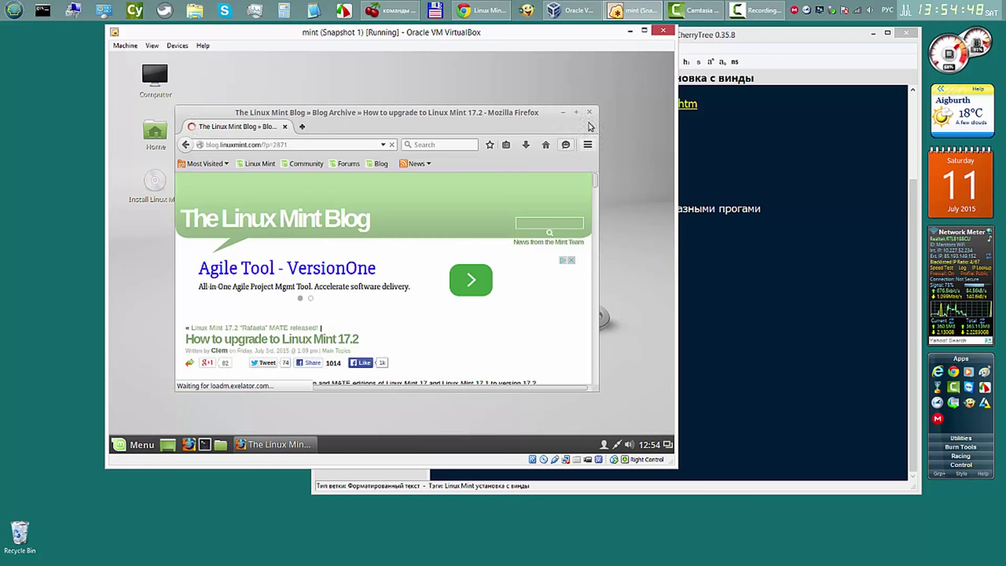
{"action": "left_click", "coordinate": [589, 111]}
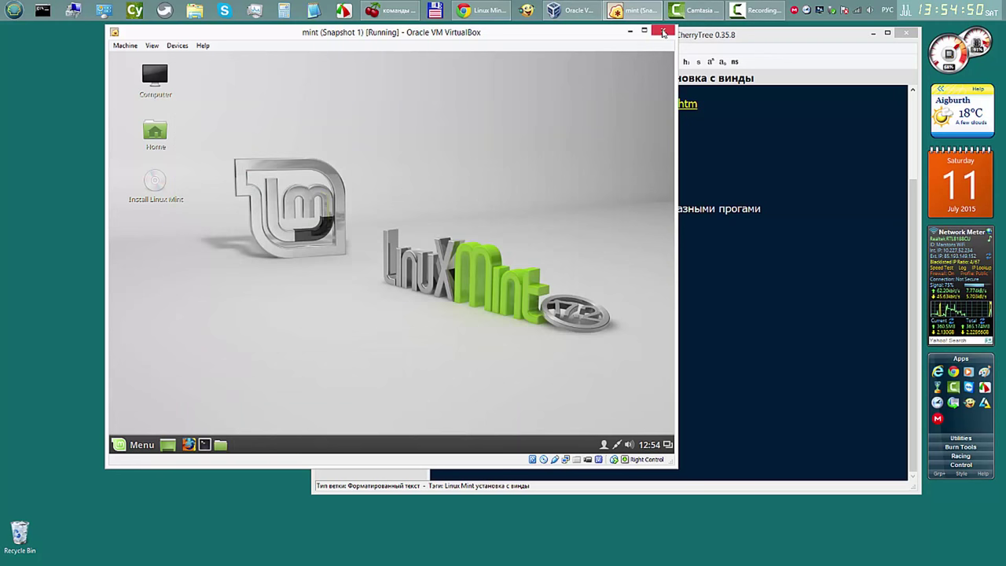
{"action": "left_click", "coordinate": [663, 30]}
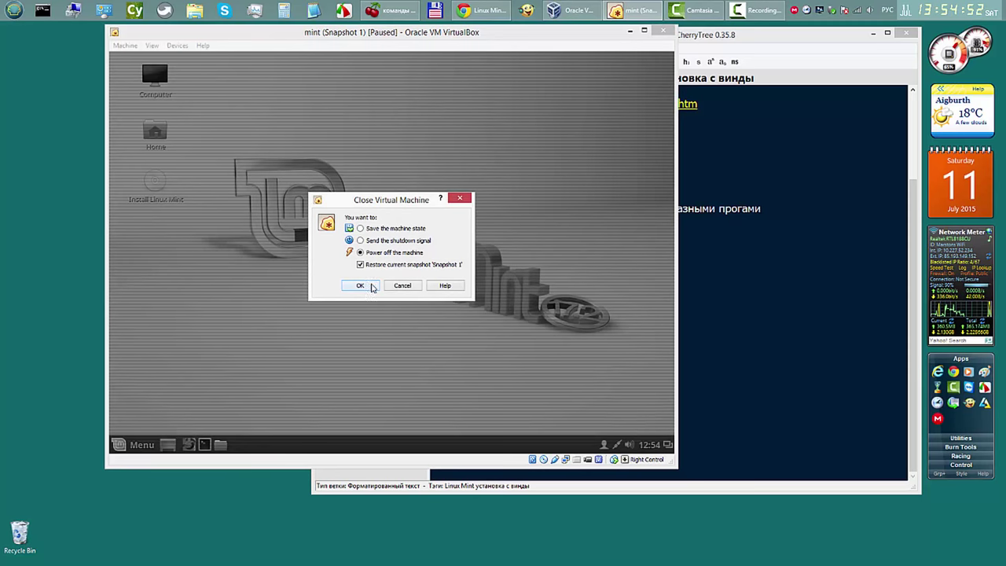
{"action": "left_click", "coordinate": [361, 285]}
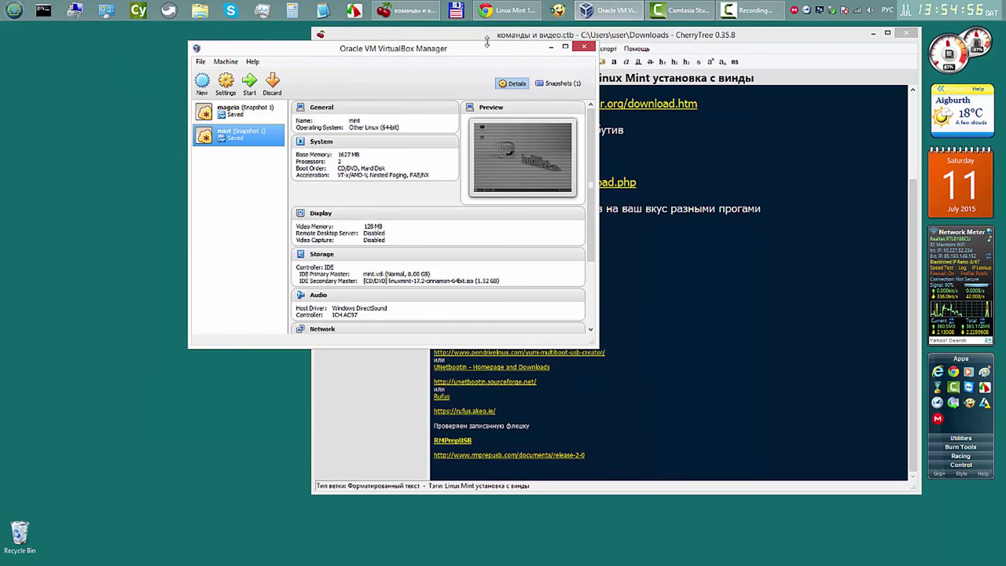
{"action": "left_click", "coordinate": [584, 47]}
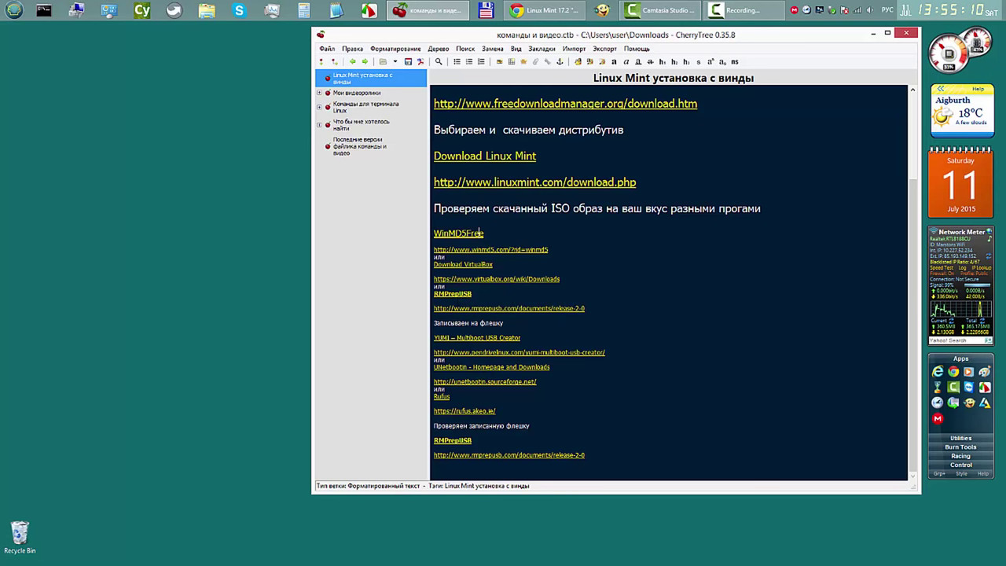
Step: Open the rmprepusb.com/documents/release-2-0 link from the CherryTree note in Chrome
{"action": "left_click", "coordinate": [463, 296]}
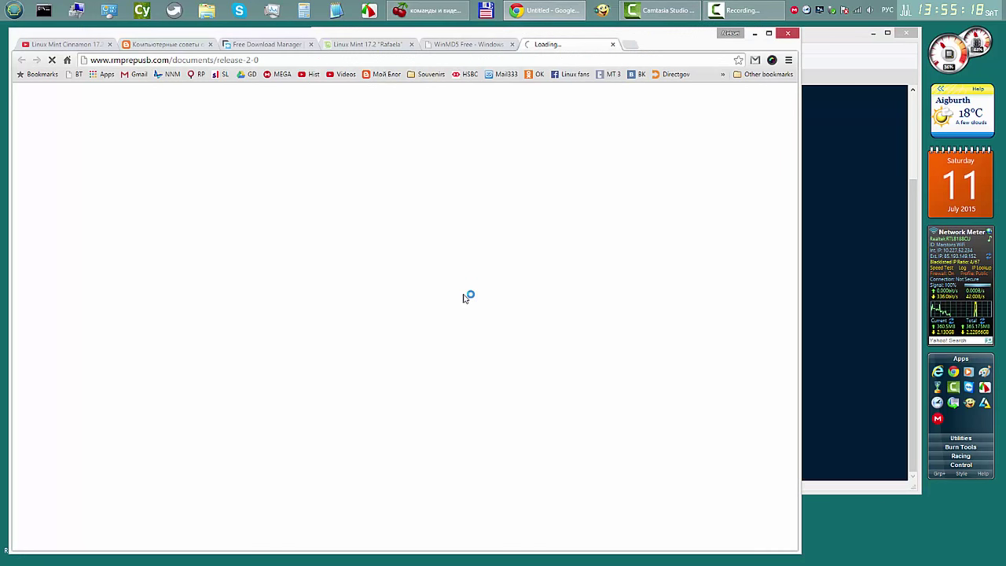
Step: Close all other tabs, save Install_RMPrepUSB_Full_v2.1.725.zip to Downloads, and minimize Chrome
{"action": "right_click", "coordinate": [570, 46]}
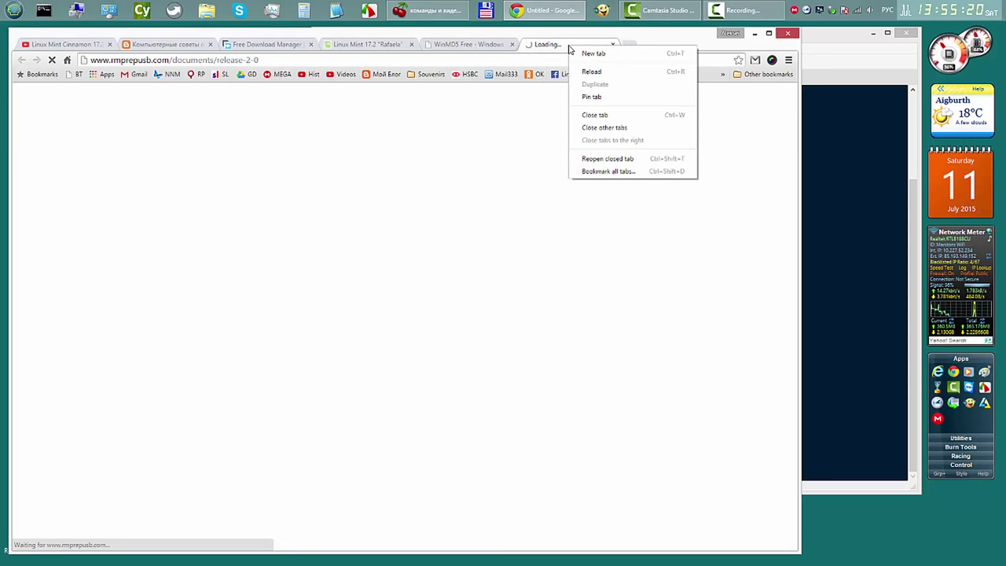
{"action": "left_click", "coordinate": [605, 128]}
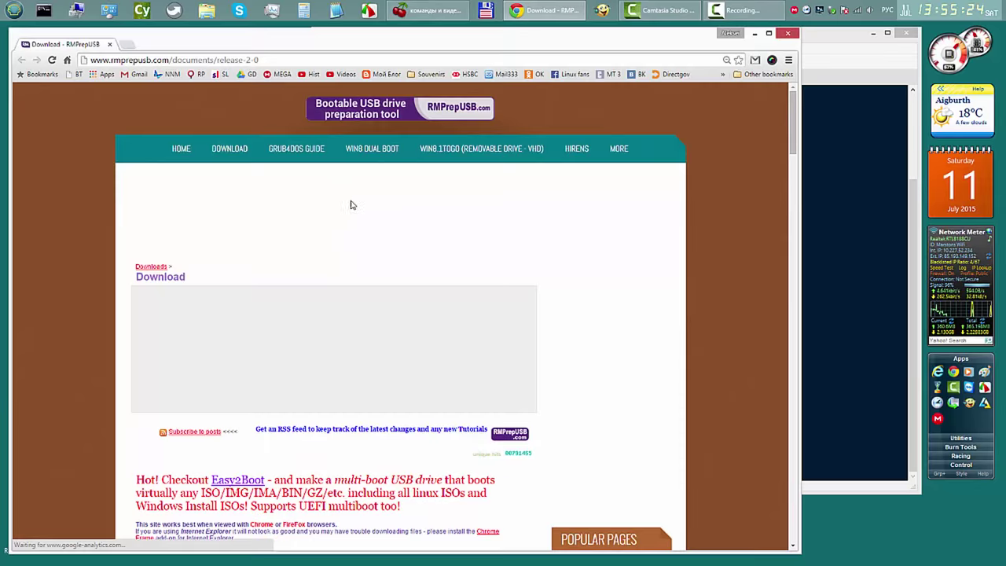
{"action": "left_click_drag", "start_coordinate": [793, 134], "coordinate": [794, 271]}
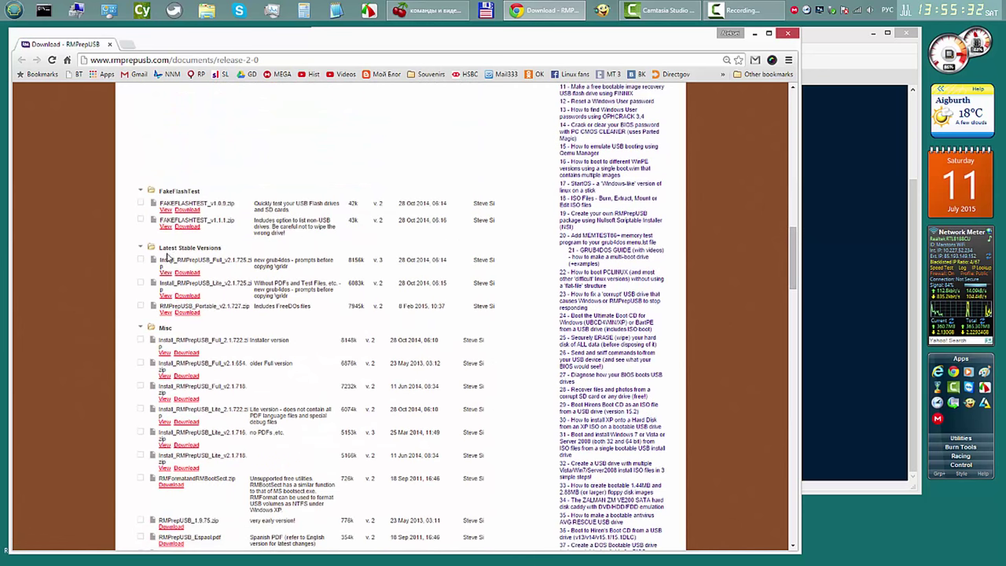
{"action": "left_click_drag", "start_coordinate": [159, 249], "coordinate": [230, 252]}
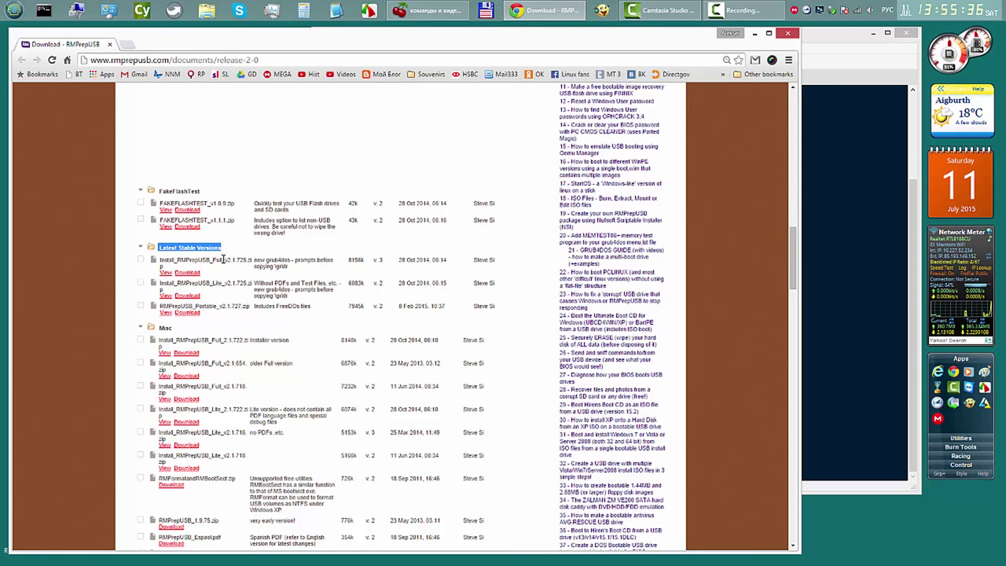
{"action": "left_click", "coordinate": [187, 273]}
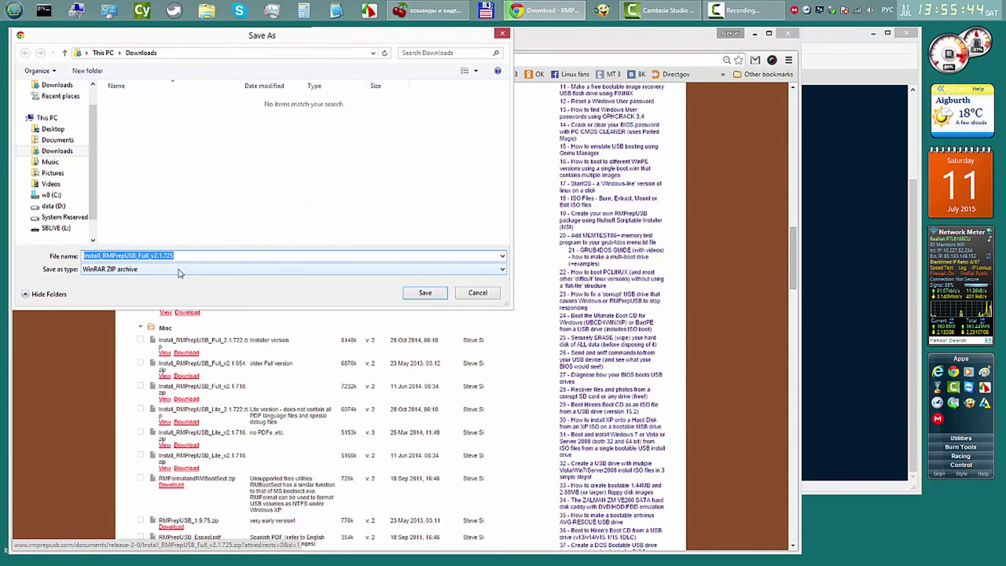
{"action": "left_click", "coordinate": [419, 294]}
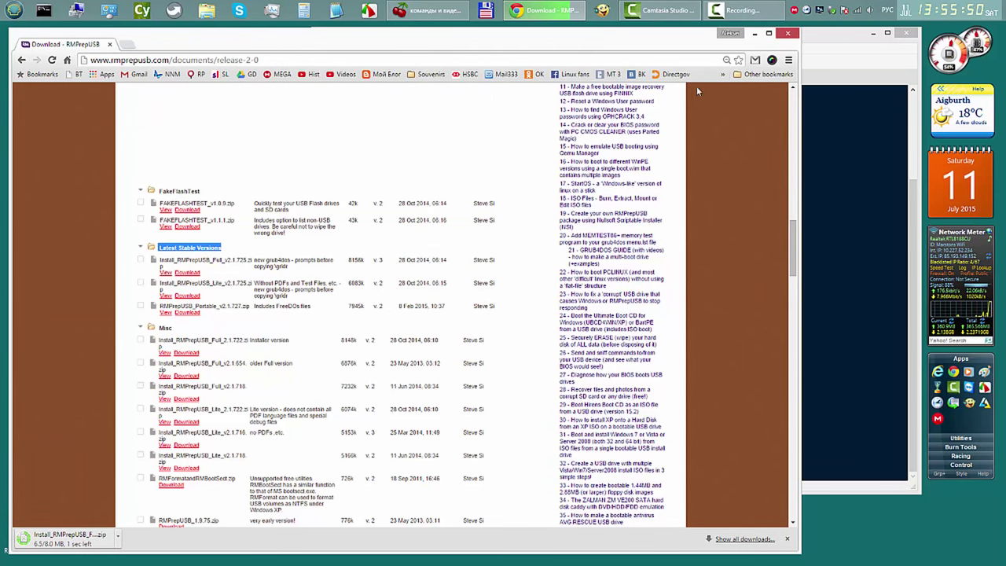
{"action": "left_click", "coordinate": [754, 34]}
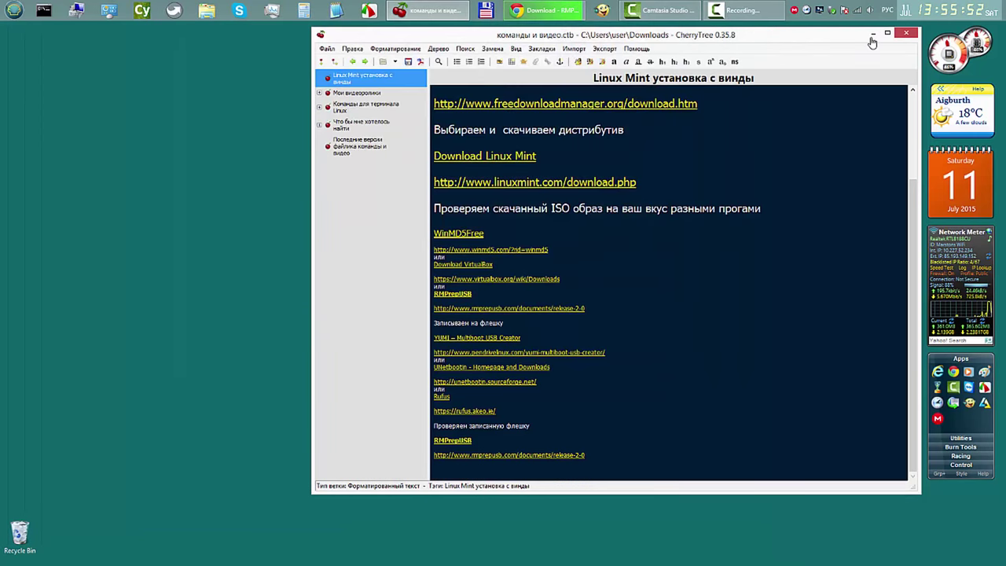
Step: Boot linuxmint-17.2-cinnamon-64bit.iso in RMPrepUSB's QEMU emulator with default disk and RAM, then close RMPrepUSB
{"action": "left_click", "coordinate": [872, 34]}
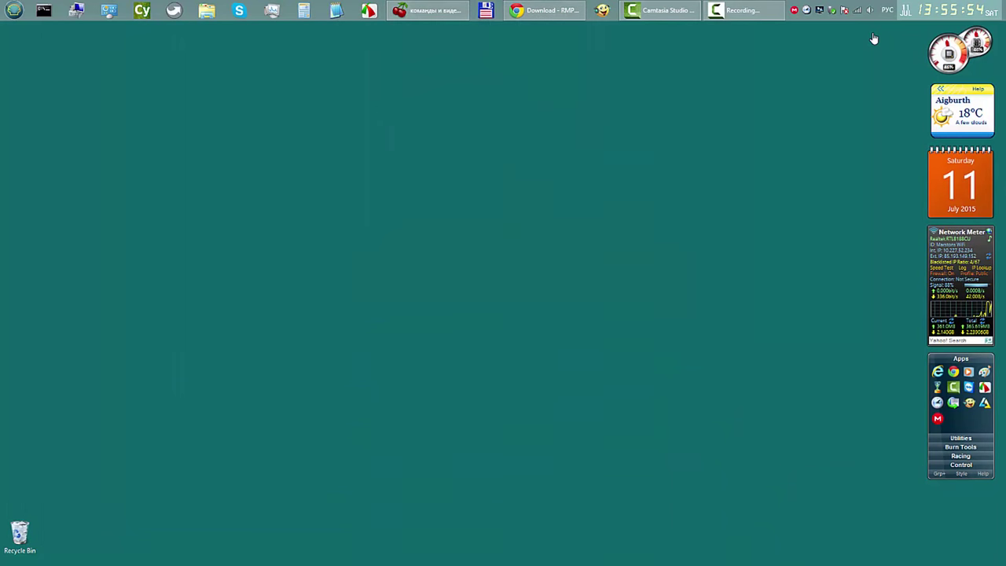
{"action": "left_click", "coordinate": [960, 446]}
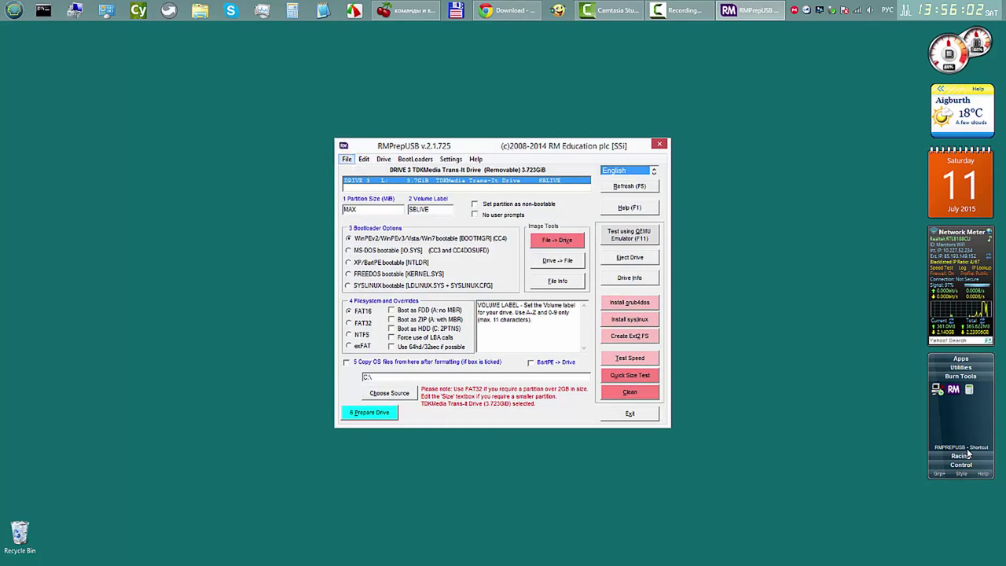
{"action": "key", "text": "alt+f"}
{"action": "key", "text": "Down"}
{"action": "key", "text": "Down"}
{"action": "key", "text": "Down"}
{"action": "key", "text": "Down"}
{"action": "key", "text": "Down"}
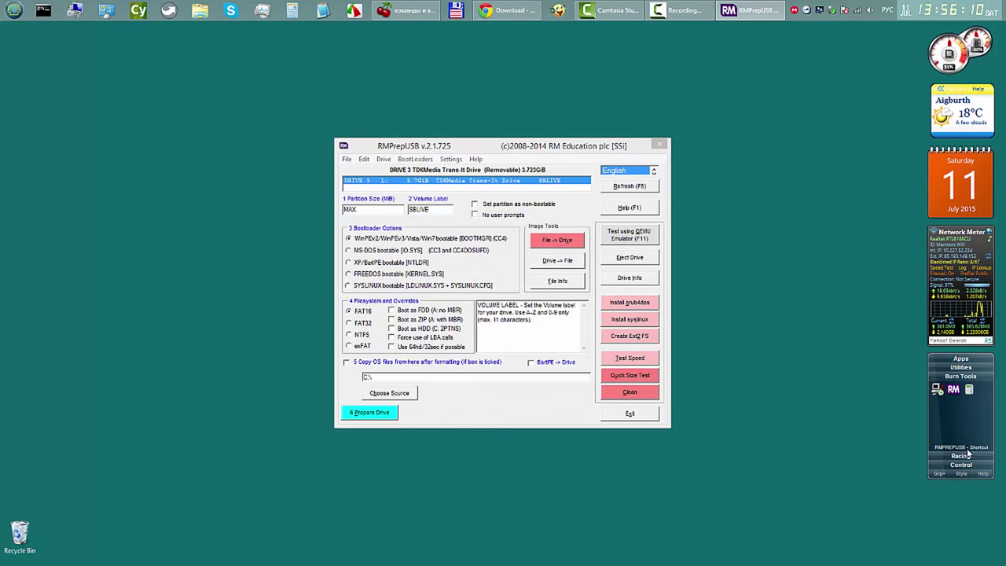
{"action": "key", "text": "Down"}
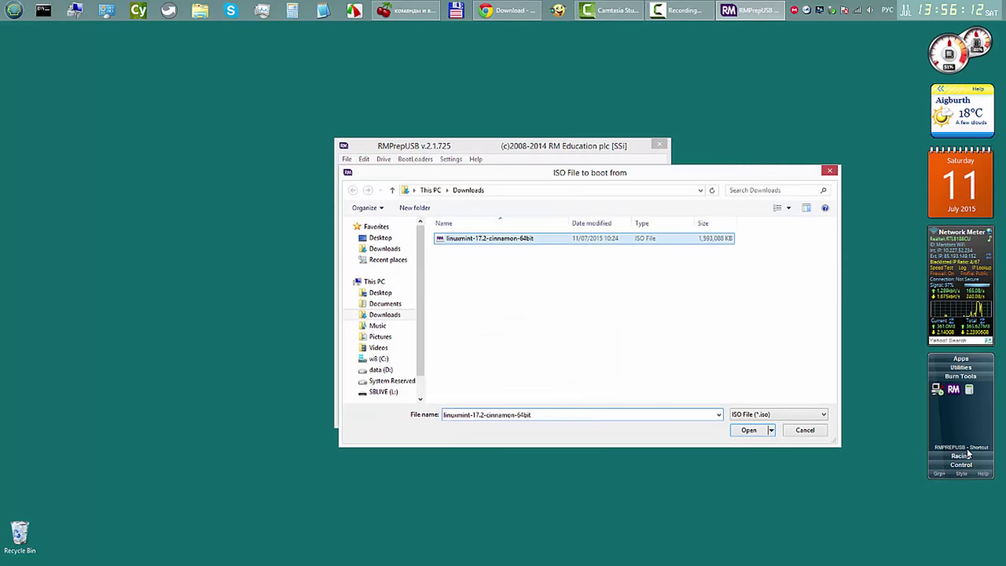
{"action": "key", "text": "Return"}
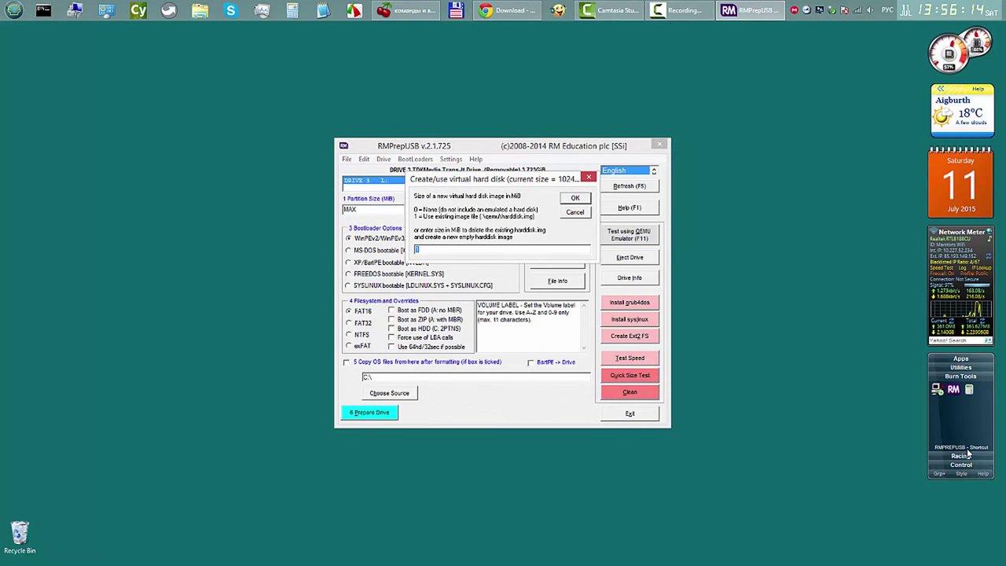
{"action": "key", "text": "Return"}
{"action": "key", "text": "Return"}
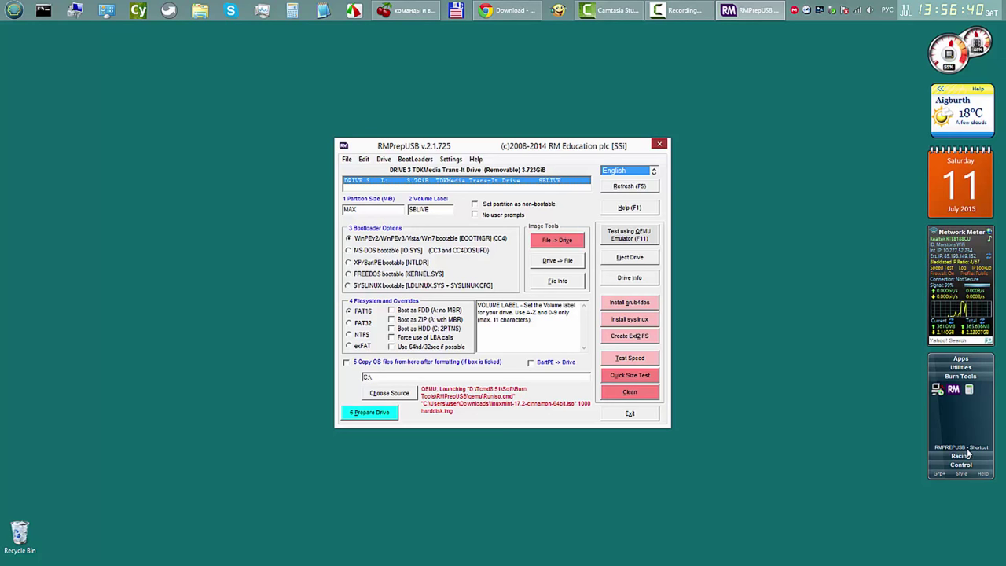
{"action": "key", "text": "alt+F4"}
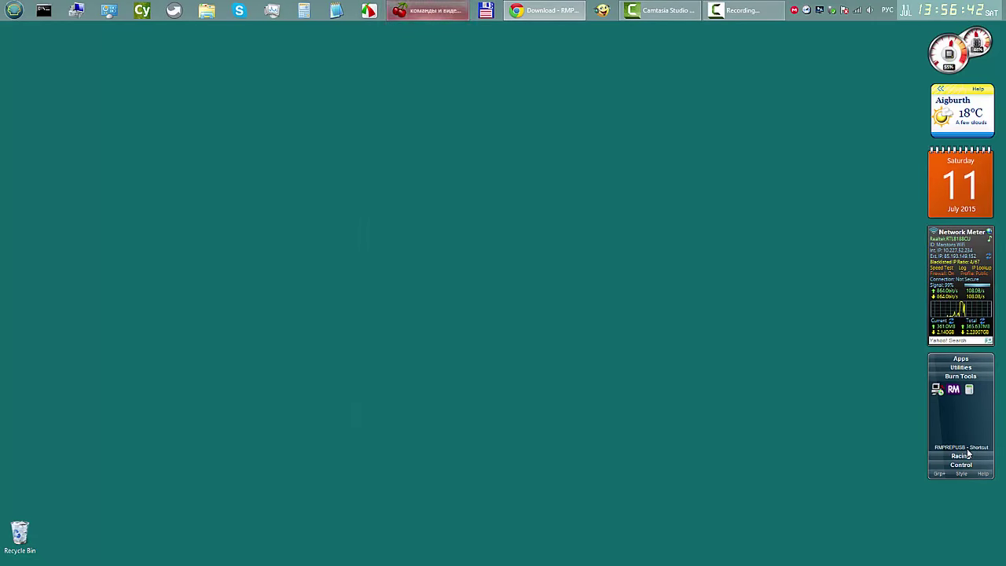
Step: Switch back to the CherryTree 'Linux Mint установка с винды' notes page
{"action": "key", "text": "alt+Tab"}
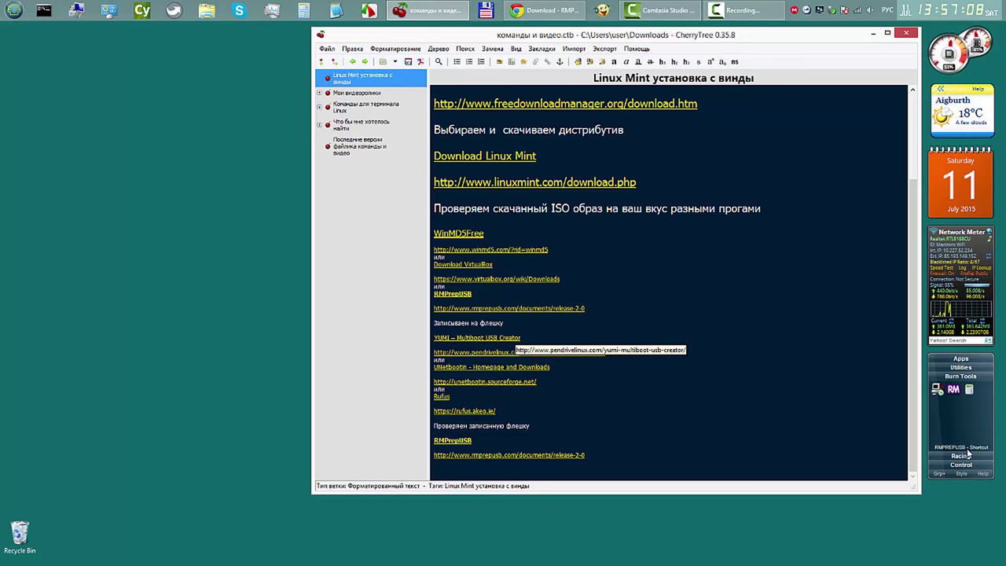
Step: Open the pendrivelinux.com YUMI Multiboot USB Creator link from the notes in Chrome
{"action": "left_click", "coordinate": [503, 352]}
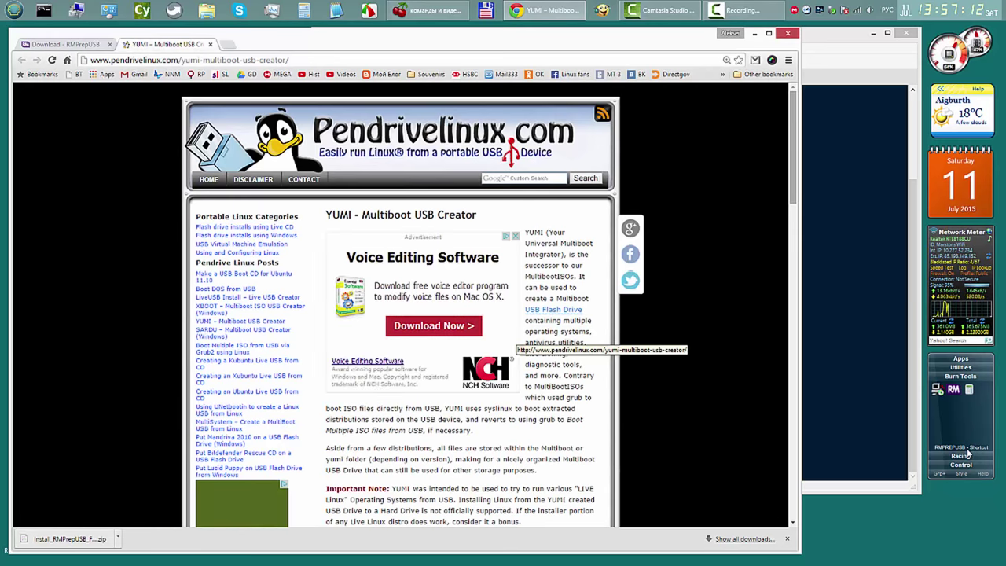
Step: Save YUMI-2.0.1.8.exe into Downloads from the YUMI page, then minimize Chrome
{"action": "scroll", "coordinate": [969, 454], "scroll_direction": "down", "scroll_amount": 2}
{"action": "scroll", "coordinate": [969, 455], "scroll_direction": "down", "scroll_amount": 5}
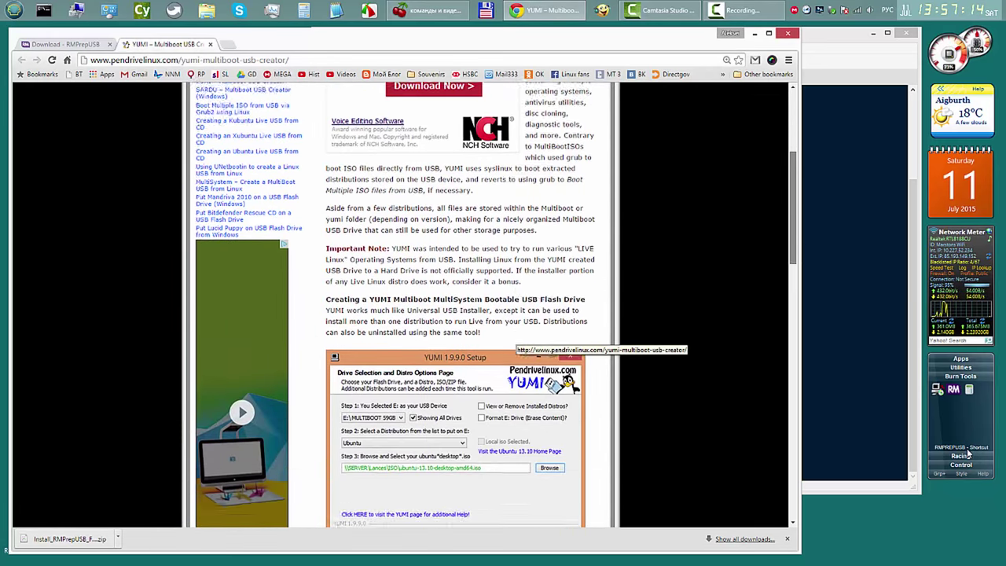
{"action": "scroll", "coordinate": [969, 454], "scroll_direction": "down", "scroll_amount": 3}
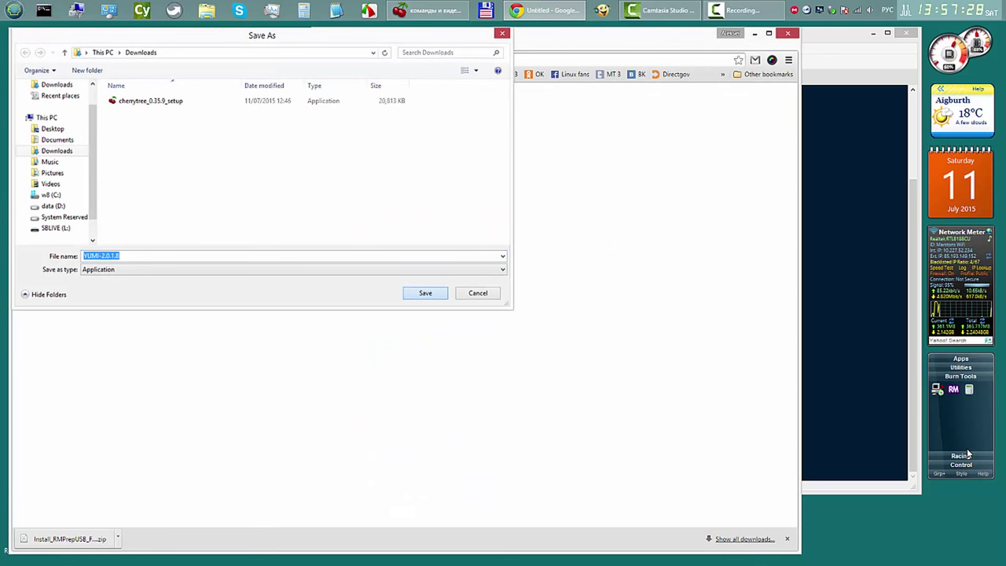
{"action": "key", "text": "Return"}
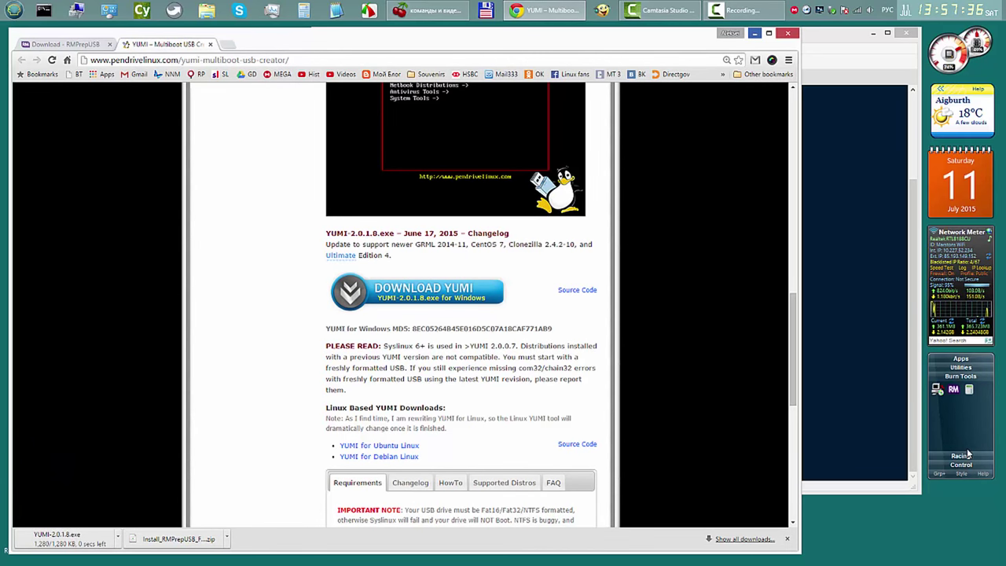
{"action": "key", "text": "super+Down"}
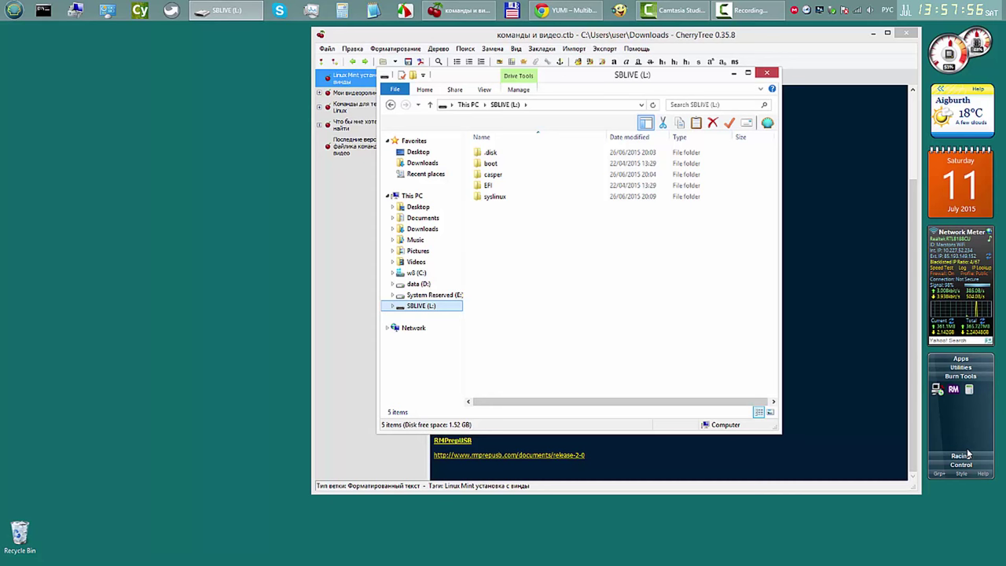
Step: Check the properties of the SBLIVE (L:) USB drive
{"action": "right_click", "coordinate": [422, 305]}
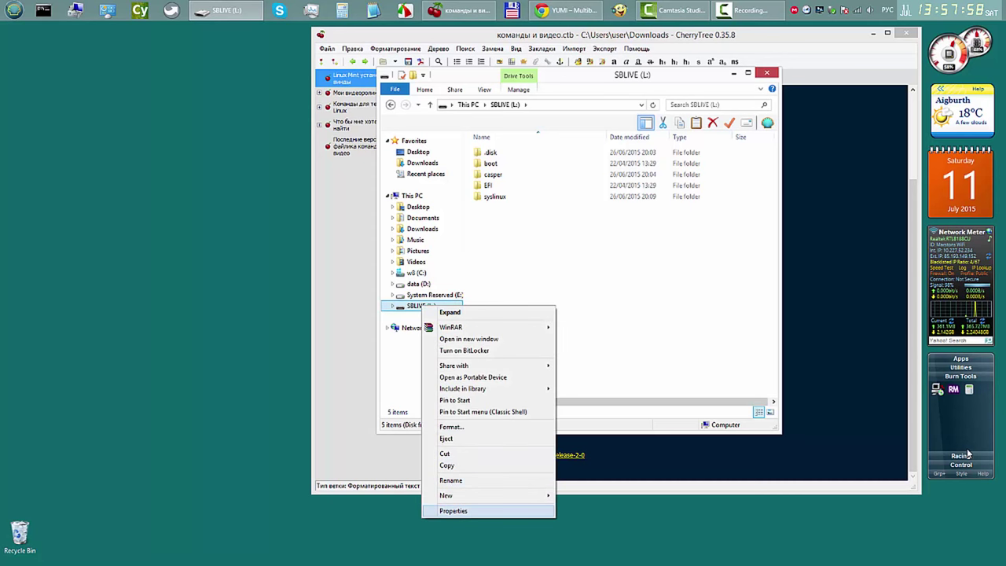
{"action": "key", "text": "Return"}
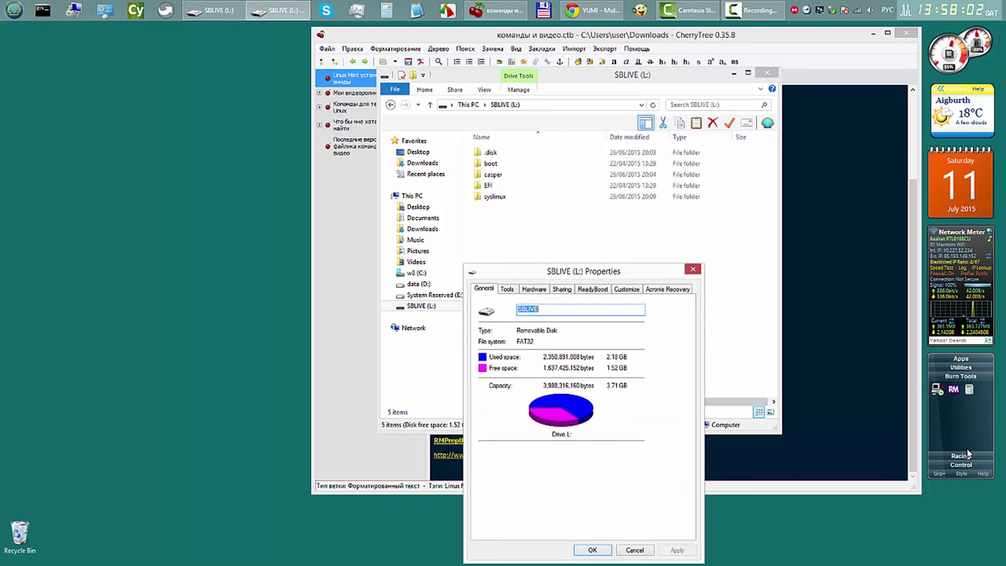
{"action": "key", "text": "Escape"}
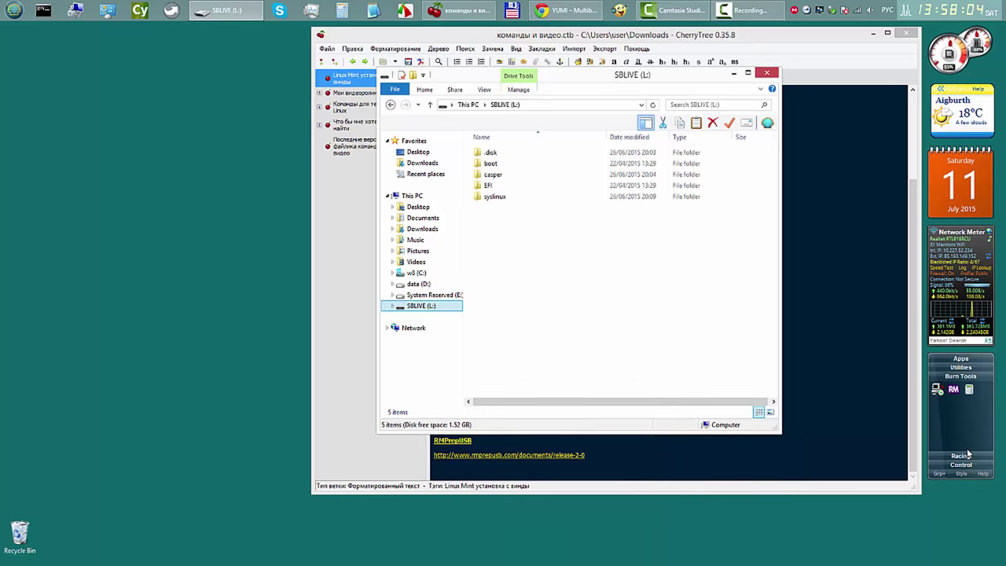
Step: Quick-format SBLIVE (L:) as FAT32, accepting that all data will be erased
{"action": "key", "text": "shift+F10"}
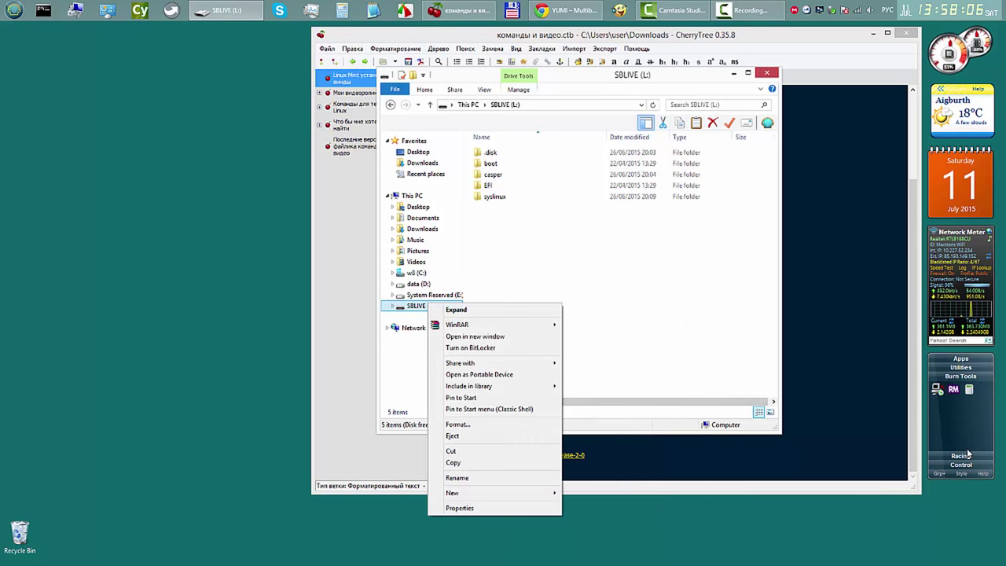
{"action": "key", "text": "Down"}
{"action": "key", "text": "Down"}
{"action": "key", "text": "Down"}
{"action": "key", "text": "Down"}
{"action": "key", "text": "Down"}
{"action": "key", "text": "Down"}
{"action": "key", "text": "Down"}
{"action": "key", "text": "Down"}
{"action": "key", "text": "Down"}
{"action": "key", "text": "Down"}
{"action": "key", "text": "Down"}
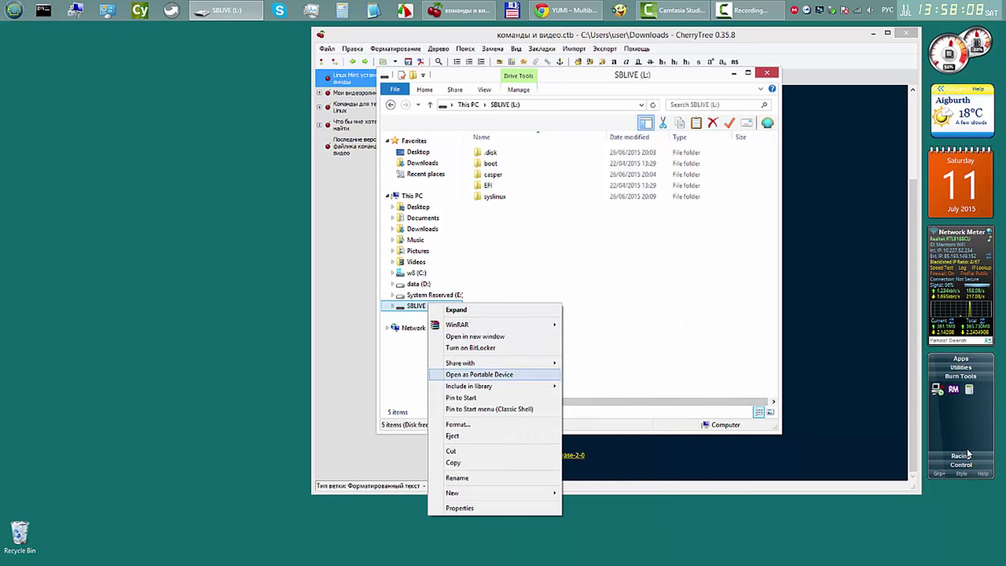
{"action": "key", "text": "Up"}
{"action": "key", "text": "Return"}
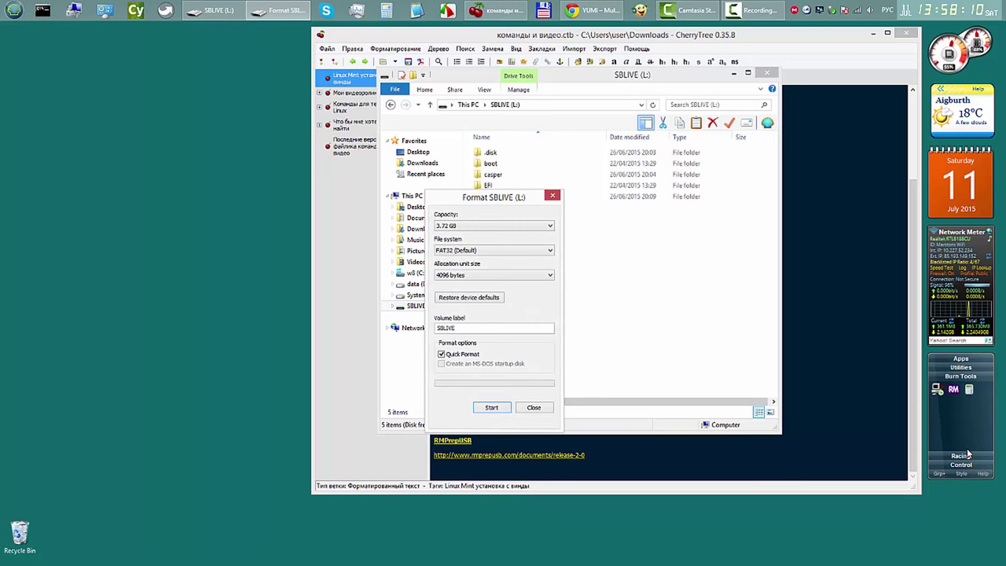
{"action": "key", "text": "Return"}
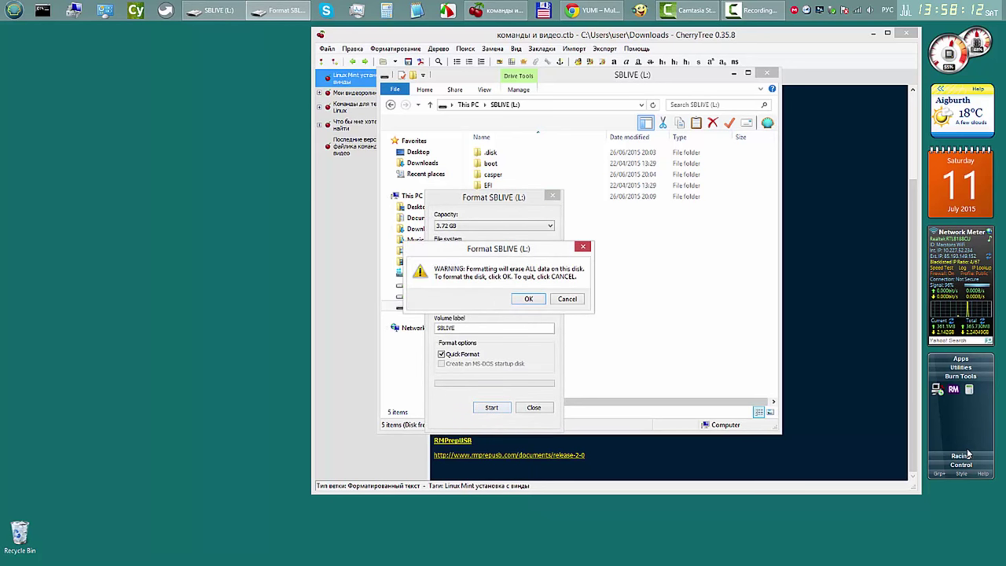
{"action": "key", "text": "Return"}
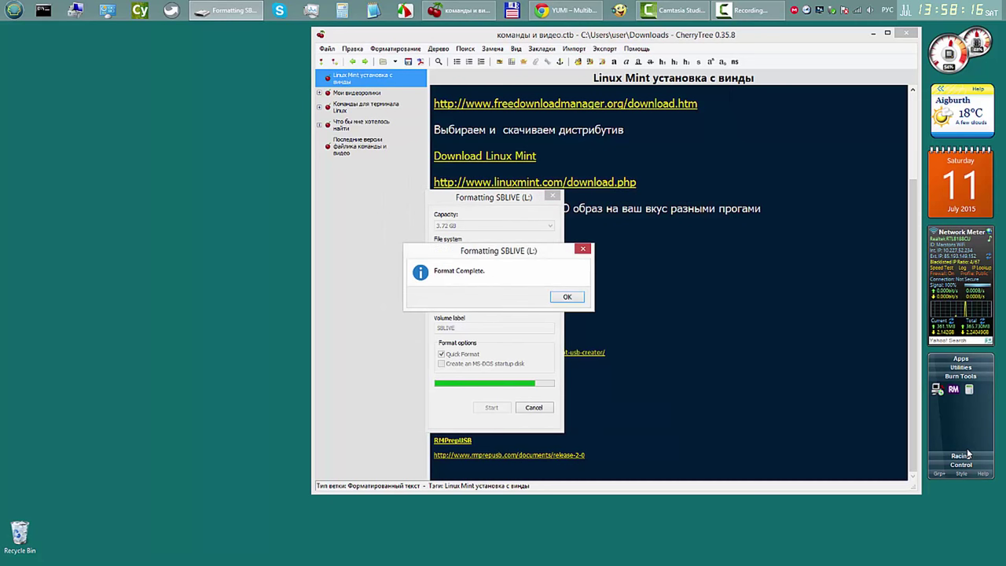
{"action": "key", "text": "Return"}
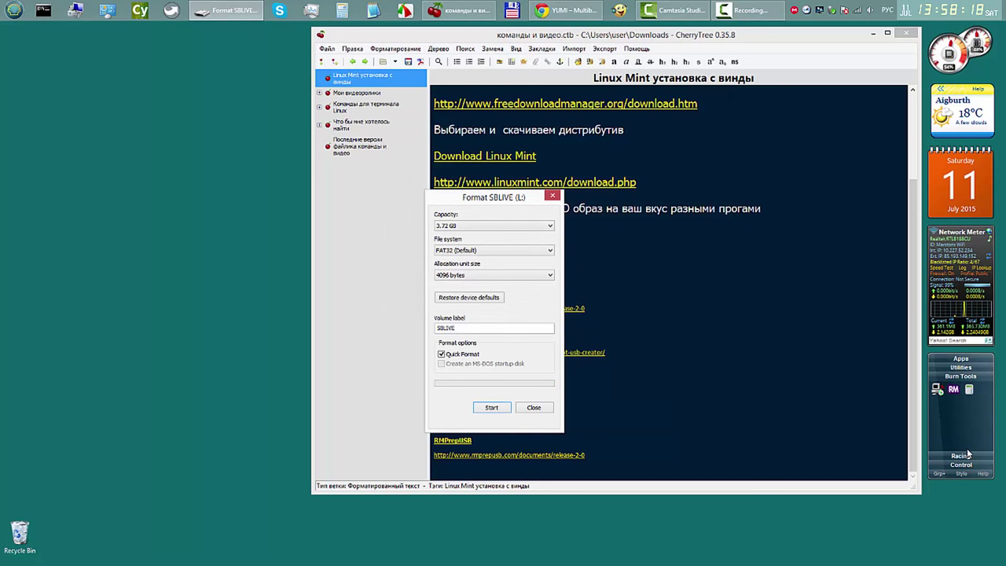
{"action": "key", "text": "Return"}
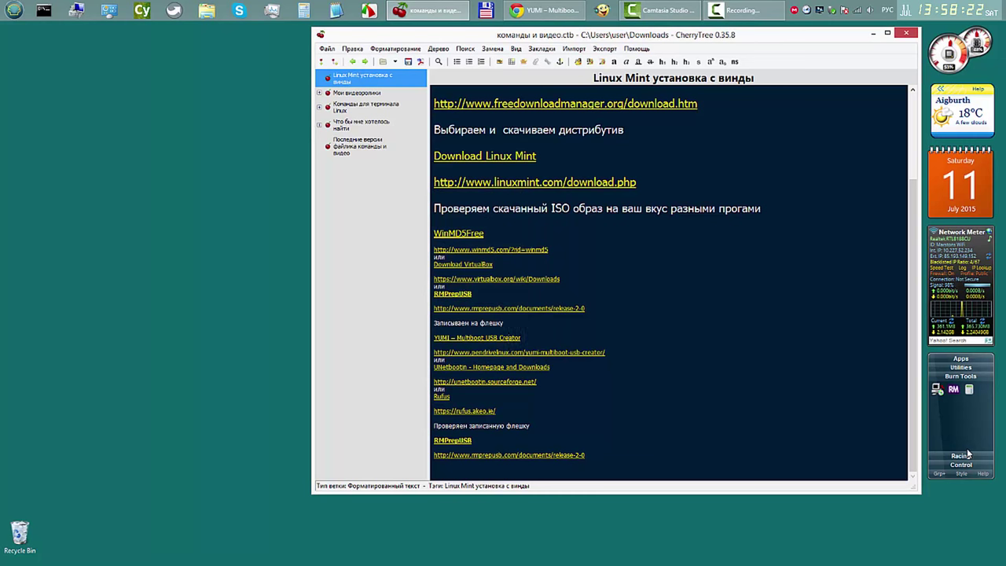
{"action": "key", "text": "super+Down"}
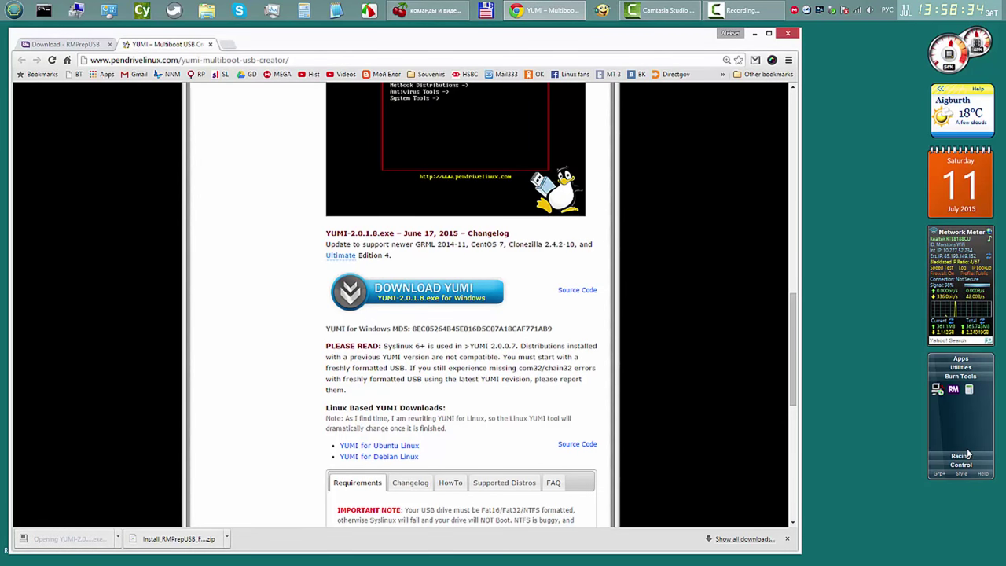
Step: Accept the YUMI licence and select L:\ SBLIVE 3GB as the target drive, showing all drives
{"action": "key", "text": "super+Home"}
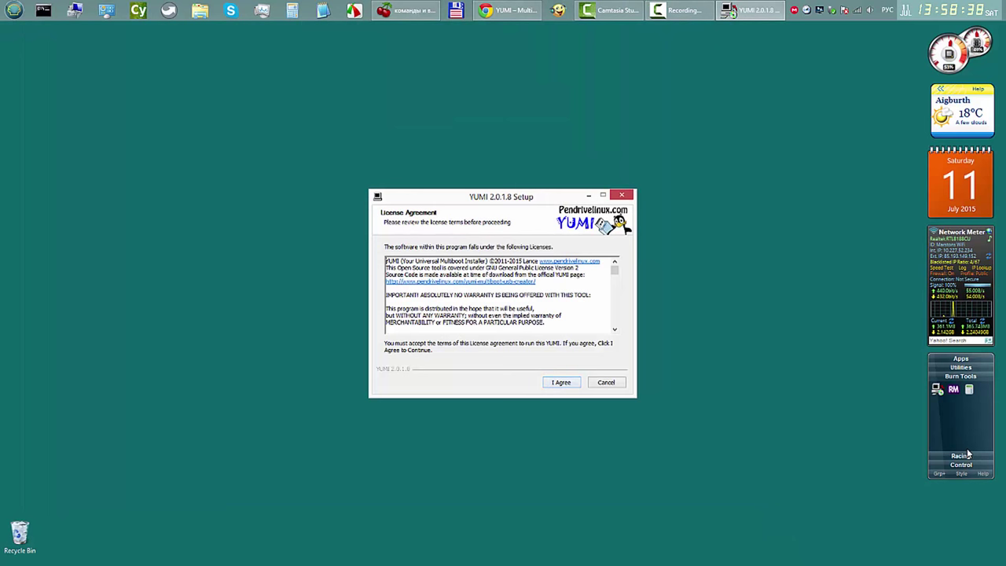
{"action": "key", "text": "Return"}
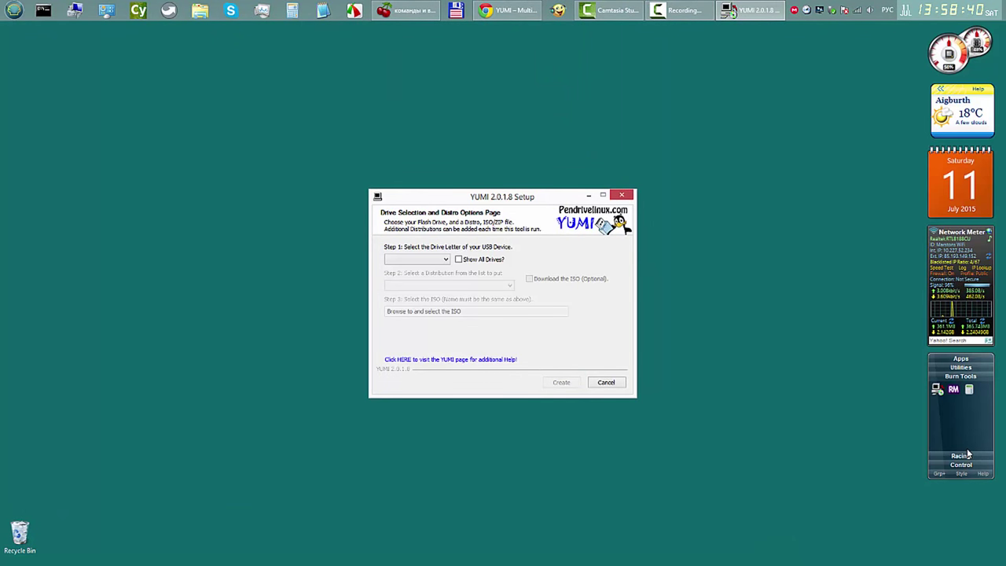
{"action": "key", "text": "space"}
{"action": "key", "text": "shift+Tab"}
{"action": "key", "text": "alt+Down"}
{"action": "key", "text": "Down"}
{"action": "key", "text": "Down"}
{"action": "key", "text": "Down"}
{"action": "key", "text": "Down"}
{"action": "key", "text": "Down"}
{"action": "key", "text": "Down"}
{"action": "key", "text": "Down"}
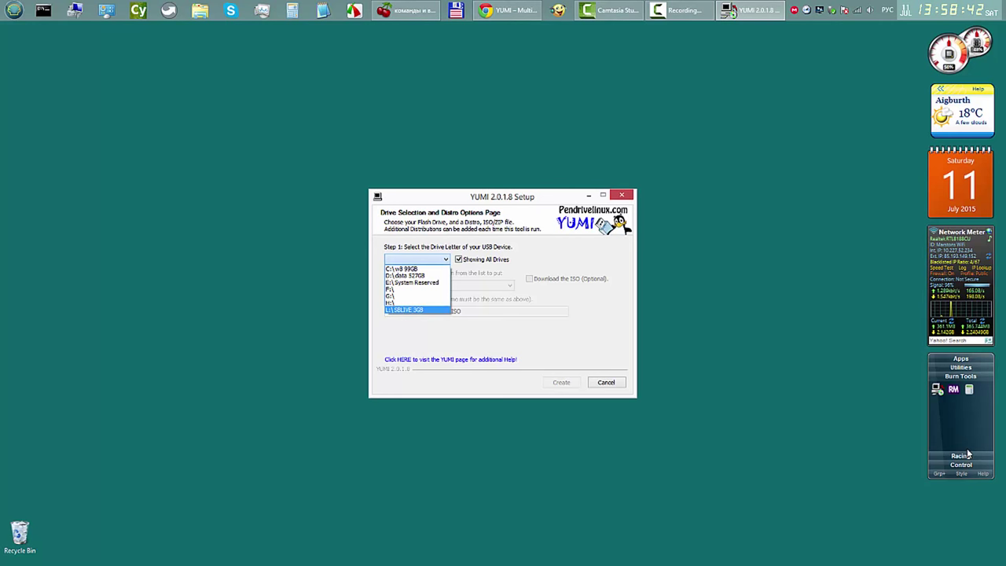
{"action": "key", "text": "Return"}
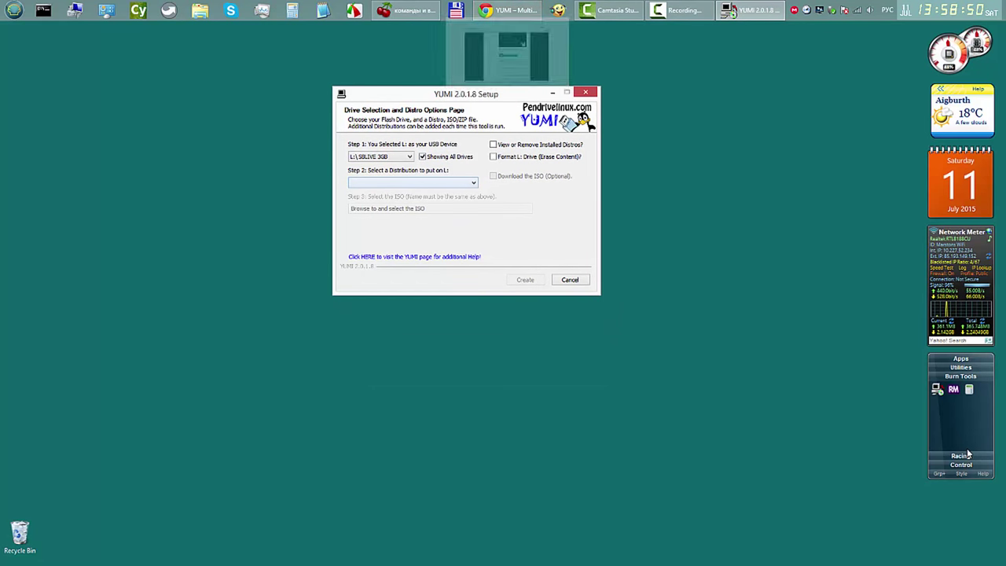
Step: Choose Linux Mint as the distribution to put on the drive
{"action": "key", "text": "alt+Down"}
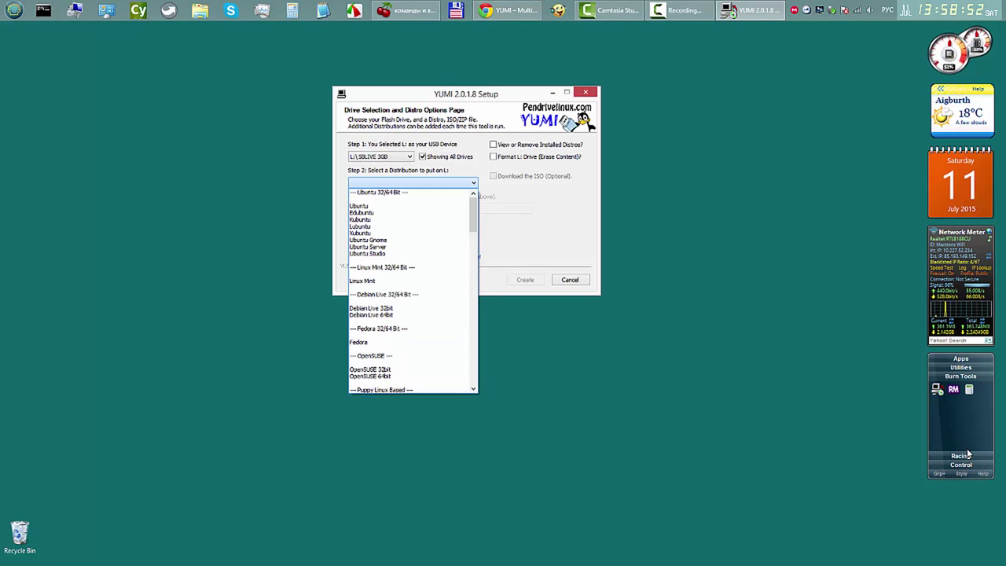
{"action": "key", "text": "Down"}
{"action": "key", "text": "Down"}
{"action": "key", "text": "Down"}
{"action": "key", "text": "Return"}
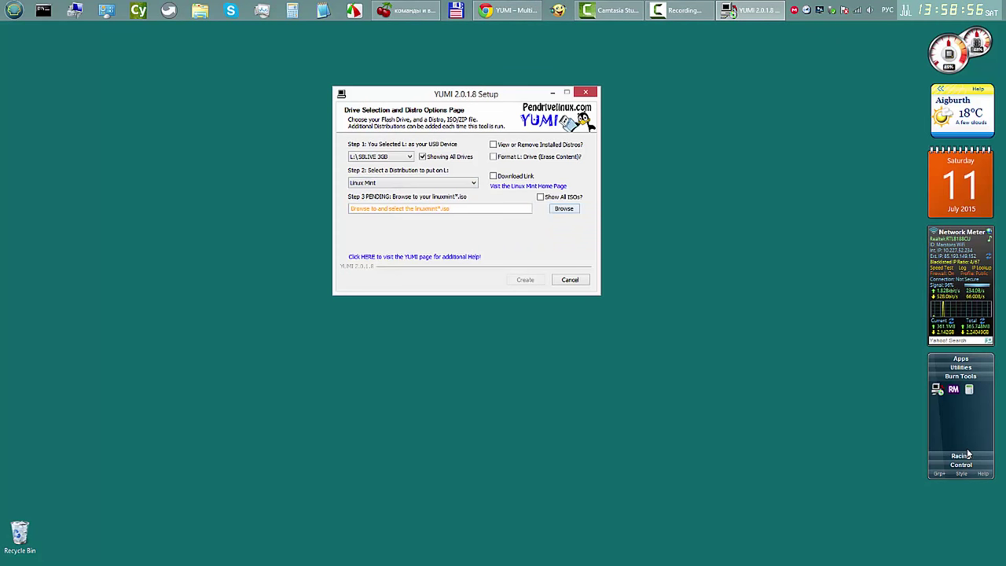
{"action": "key", "text": "Return"}
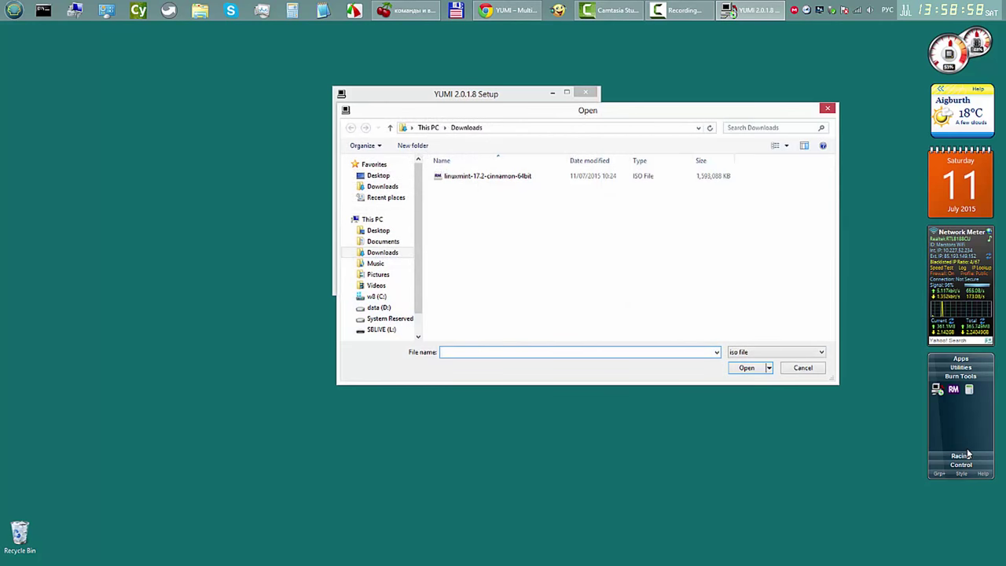
Step: Load linuxmint-17.2-cinnamon-64bit.iso from Downloads into YUMI
{"action": "key", "text": "shift+Tab"}
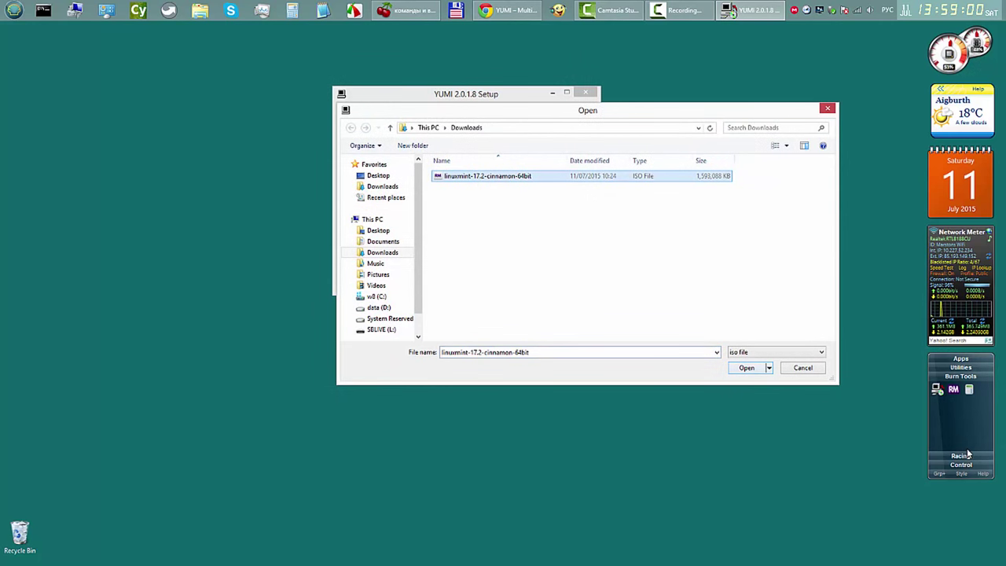
{"action": "key", "text": "Tab"}
{"action": "key", "text": "Return"}
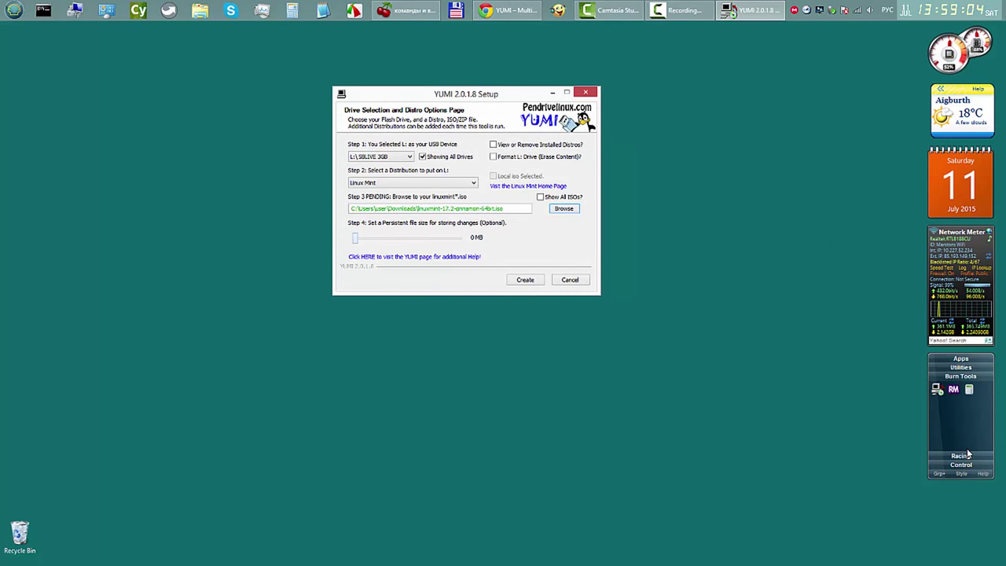
Step: Set persistent storage to about 998 MB and start creating the bootable USB
{"action": "key", "text": "Tab"}
{"action": "key", "text": "Right"}
{"action": "key", "text": "Right"}
{"action": "key", "text": "Right"}
{"action": "key", "text": "Right"}
{"action": "key", "text": "Right"}
{"action": "key", "text": "Right"}
{"action": "key", "text": "Right"}
{"action": "key", "text": "Right"}
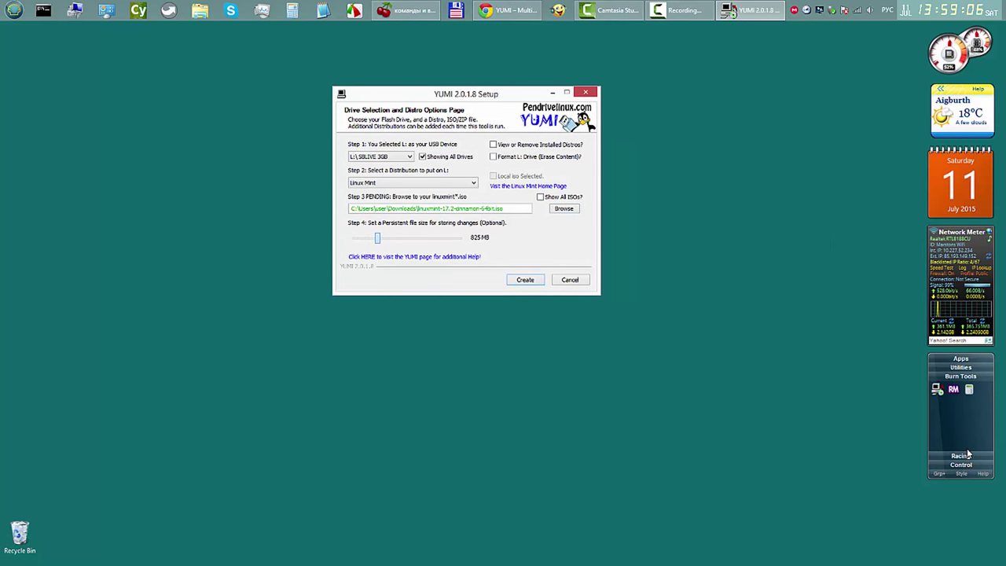
{"action": "key", "text": "Right"}
{"action": "key", "text": "Right"}
{"action": "key", "text": "Right"}
{"action": "key", "text": "Left"}
{"action": "key", "text": "Return"}
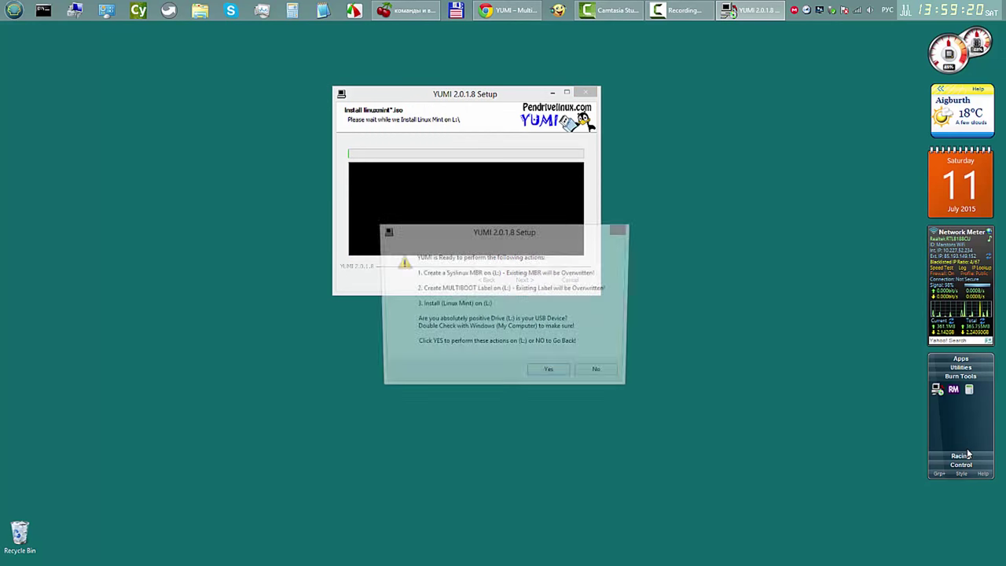
Step: Confirm writing Linux Mint to drive L:, then check in the tray that MEGAsync is up to date
{"action": "key", "text": "Return"}
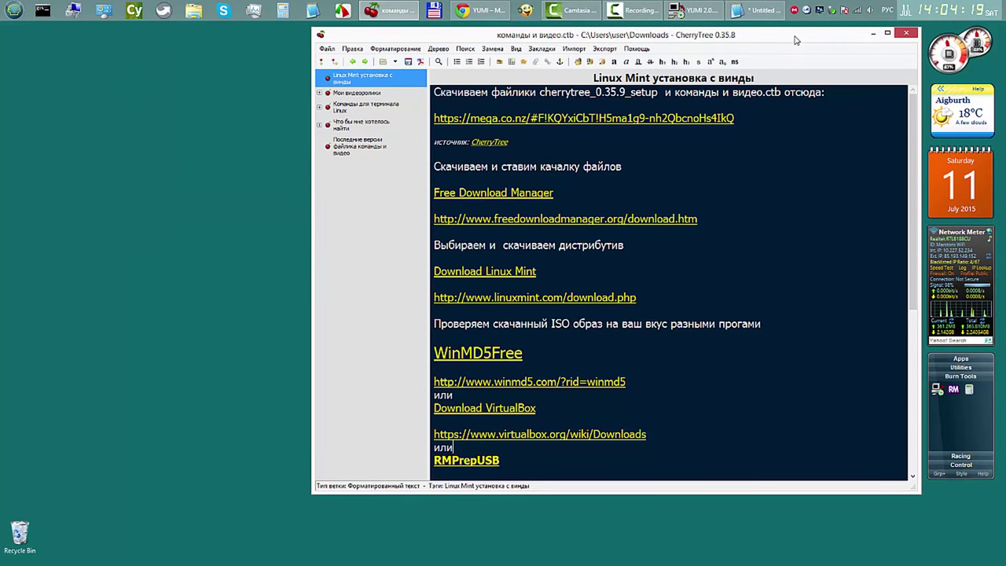
{"action": "left_click_drag", "start_coordinate": [795, 39], "coordinate": [795, 37]}
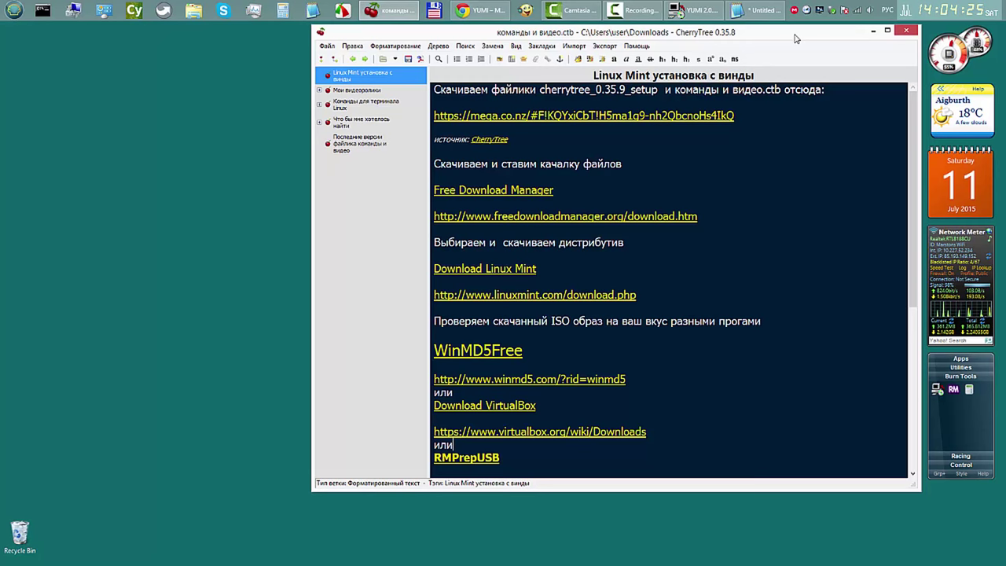
{"action": "left_click", "coordinate": [872, 31]}
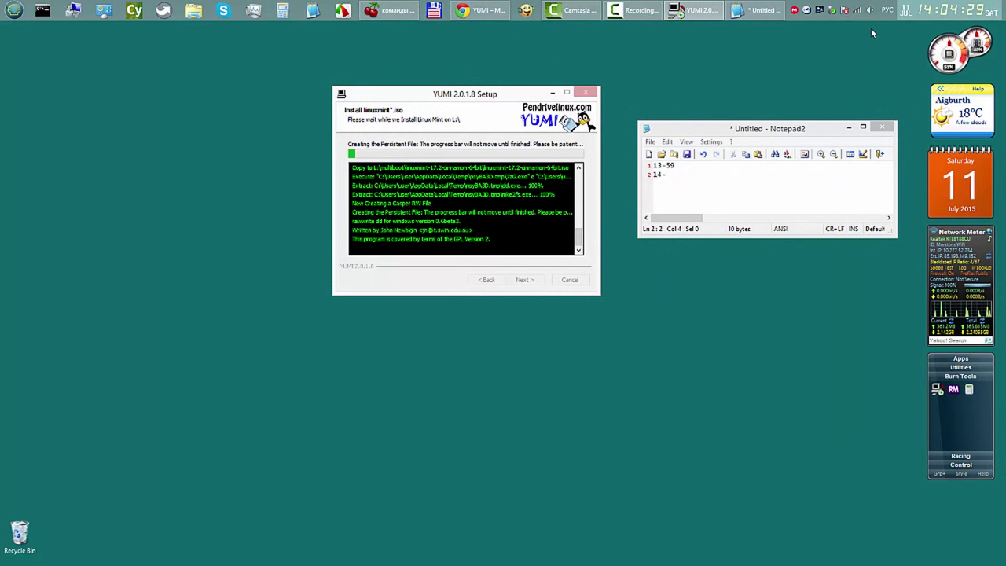
{"action": "left_click", "coordinate": [397, 12]}
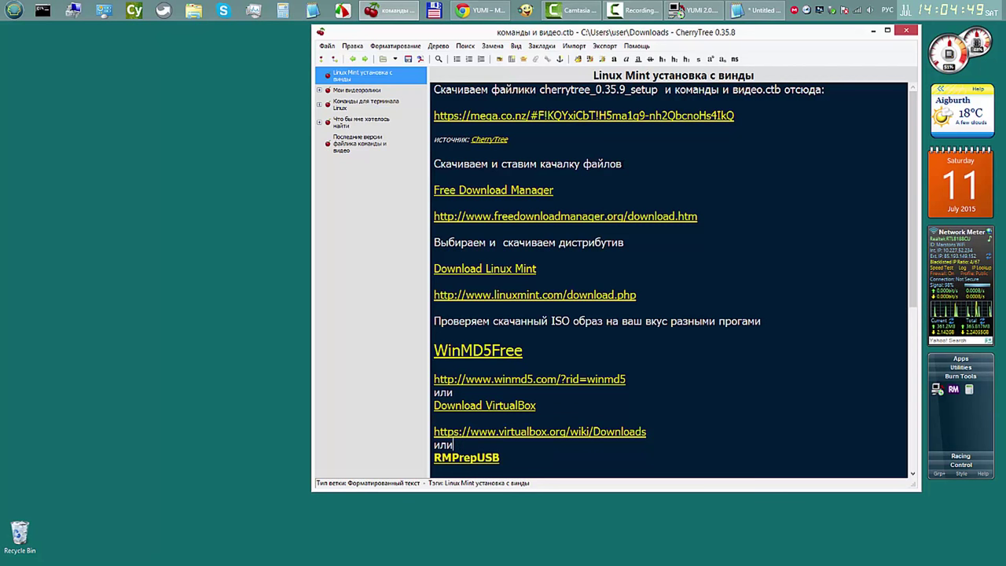
{"action": "left_click", "coordinate": [793, 11]}
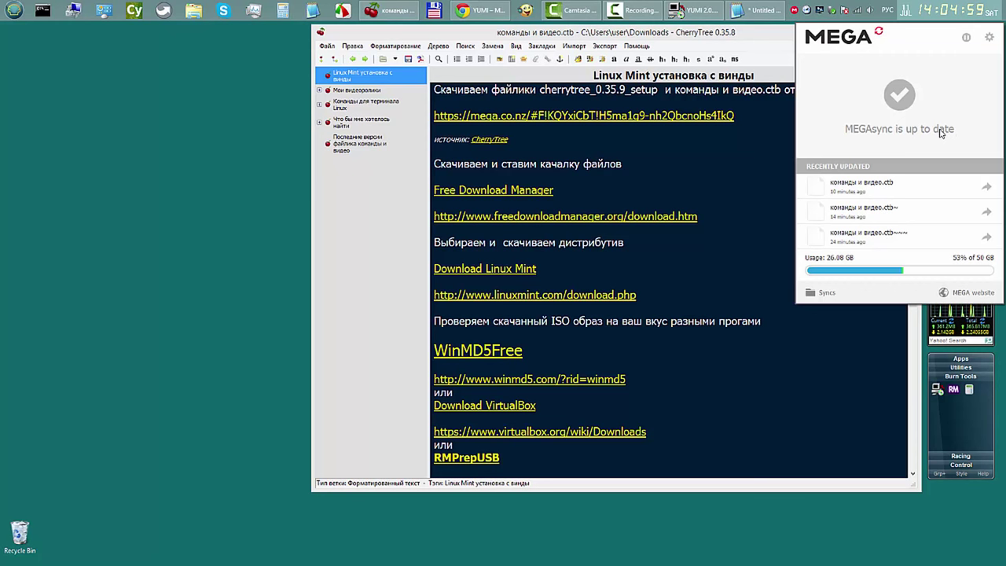
Step: Dismiss the MEGA panel, scroll the CherryTree notes to the USB-writing links, then minimize them
{"action": "left_click", "coordinate": [781, 39]}
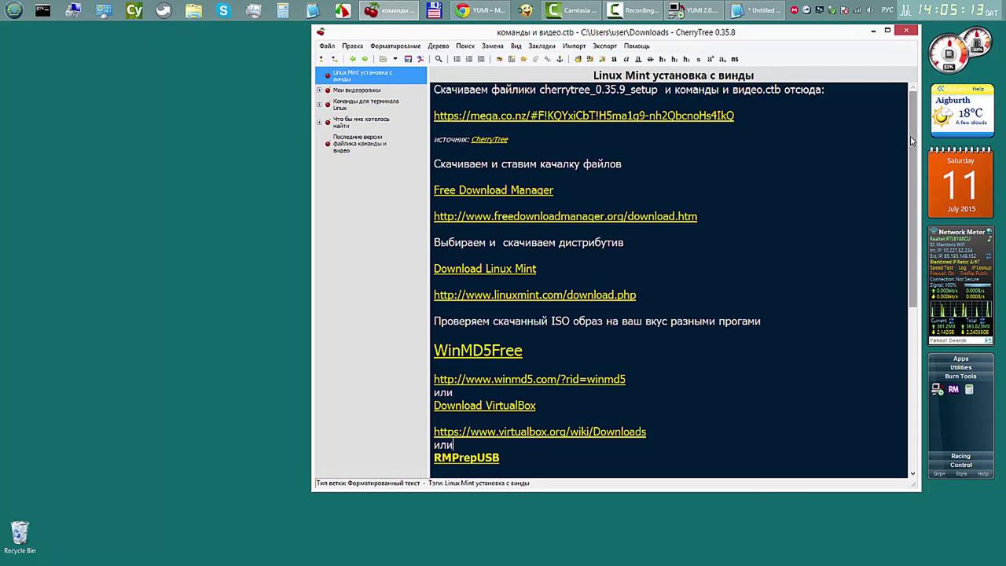
{"action": "mouse_move", "coordinate": [911, 138]}
{"action": "left_mouse_down"}
{"action": "mouse_move", "coordinate": [915, 181]}
{"action": "mouse_move", "coordinate": [915, 119]}
{"action": "left_mouse_up"}
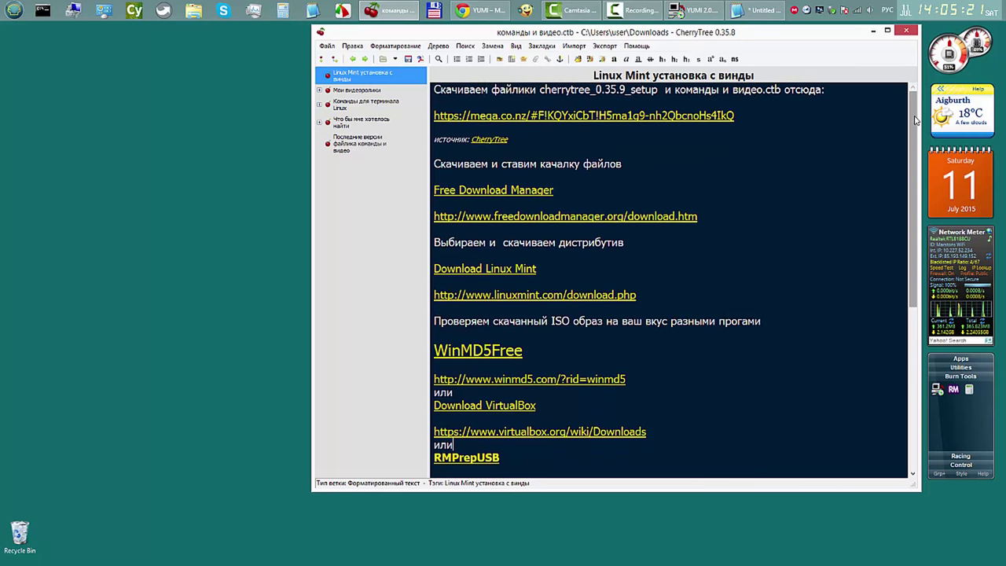
{"action": "left_click_drag", "start_coordinate": [913, 119], "coordinate": [913, 314]}
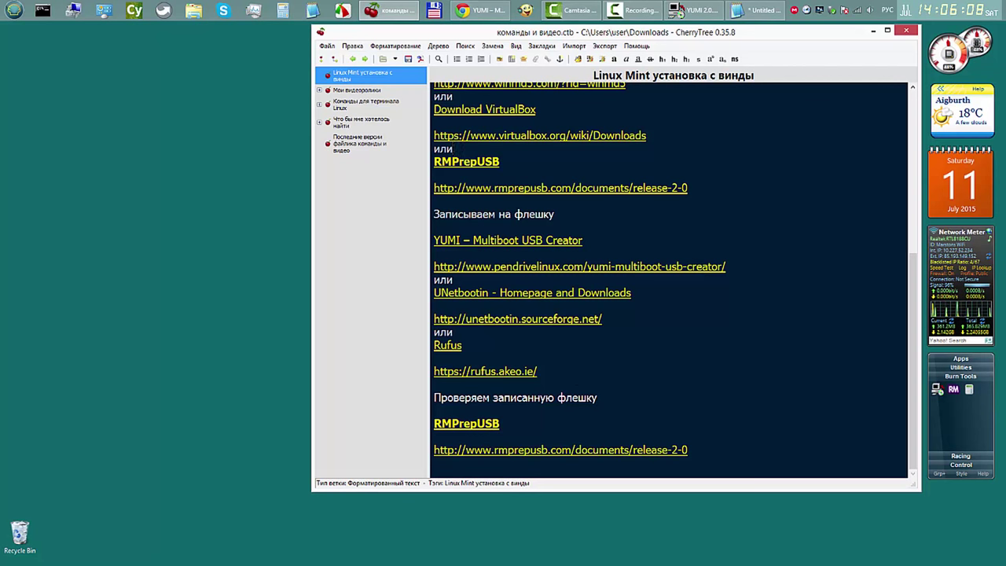
{"action": "left_click", "coordinate": [874, 30]}
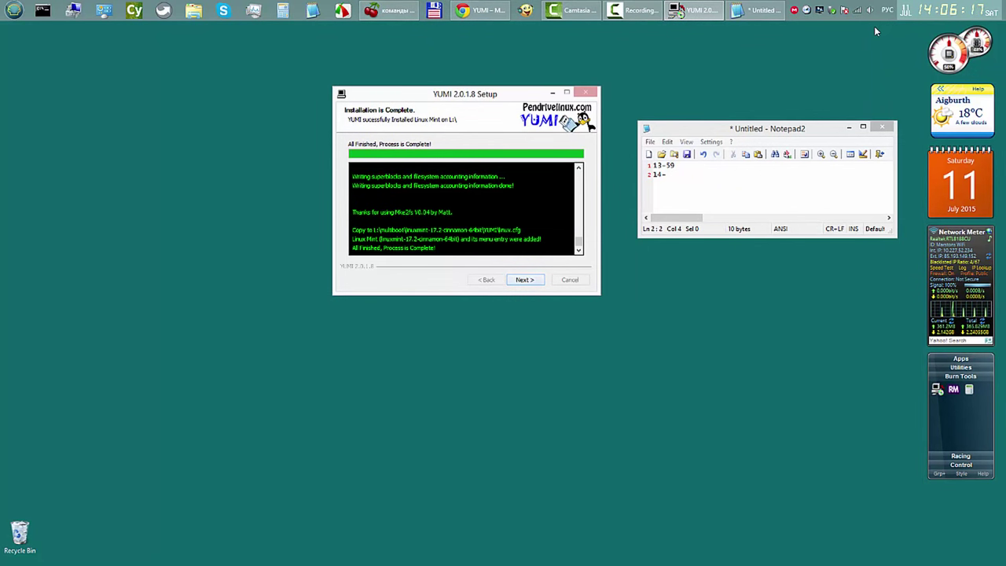
Step: Finish YUMI setup, declining to add more distros to drive L:
{"action": "key", "text": "Return"}
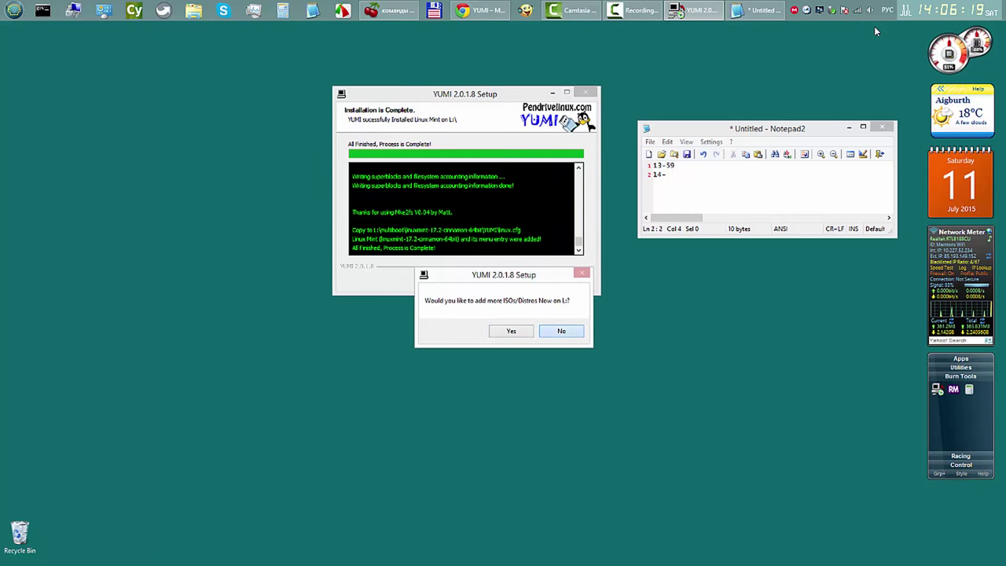
{"action": "key", "text": "Return"}
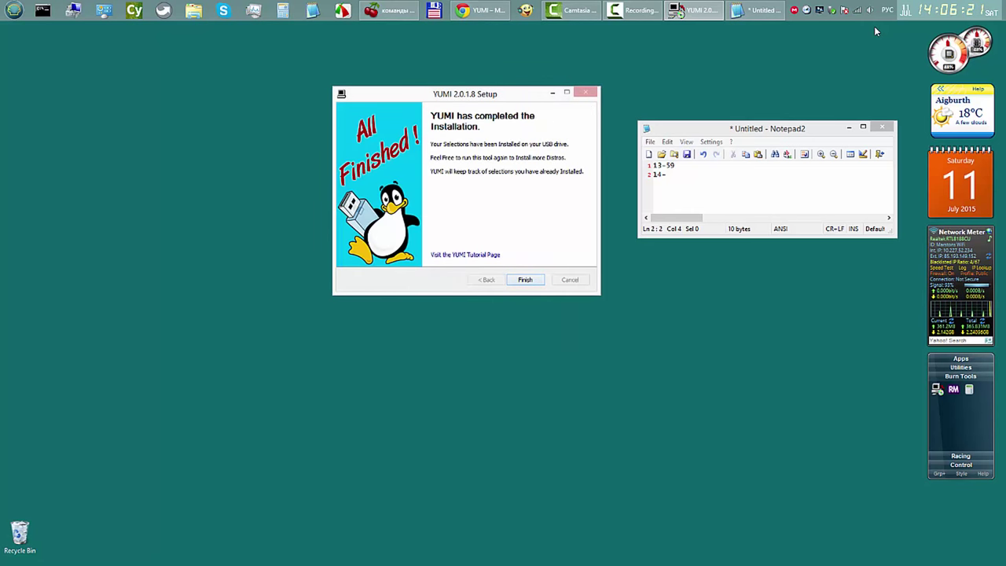
{"action": "key", "text": "Return"}
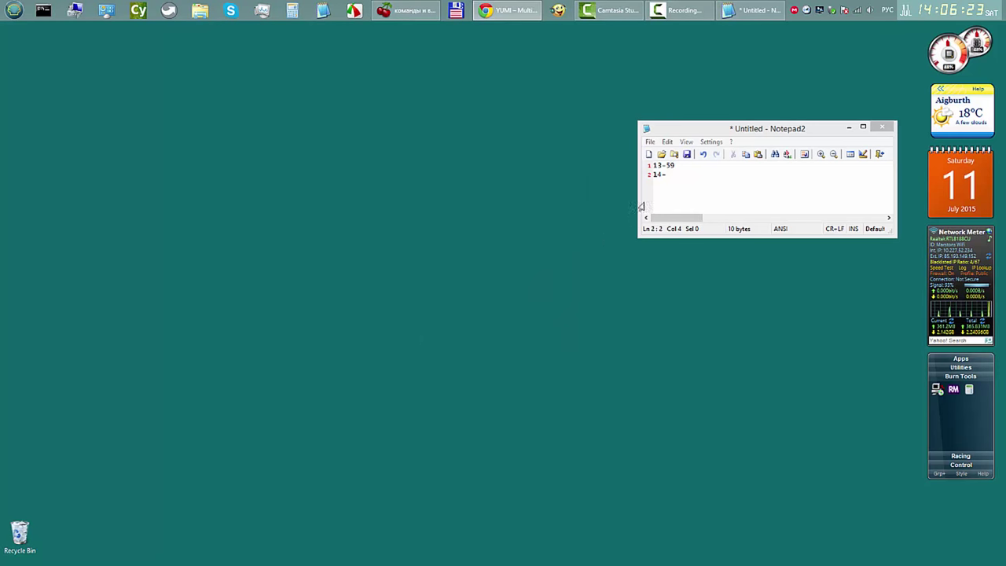
Step: Close Notepad2 without saving the notes and launch RMPrepUSB
{"action": "left_click", "coordinate": [673, 174]}
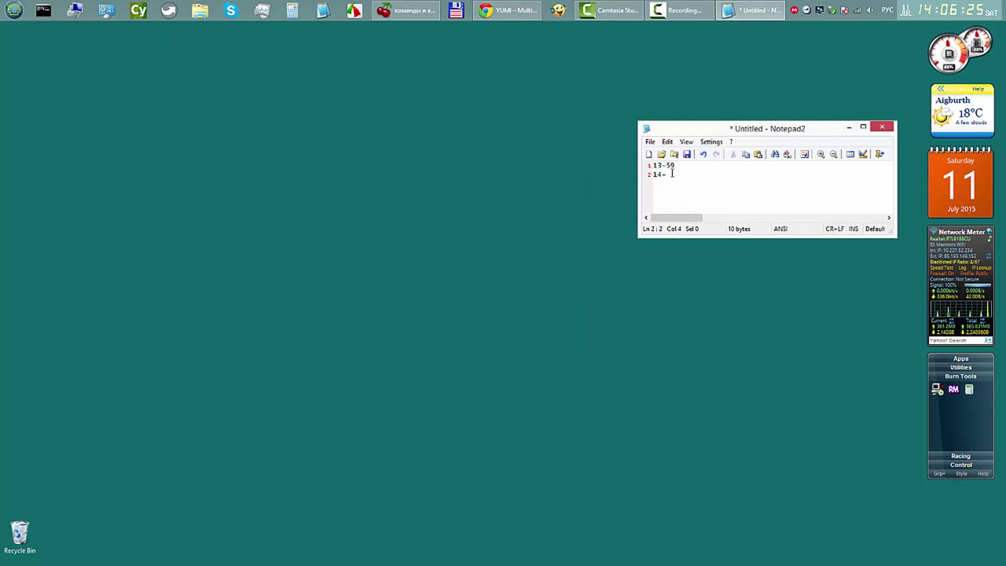
{"action": "left_click", "coordinate": [883, 128]}
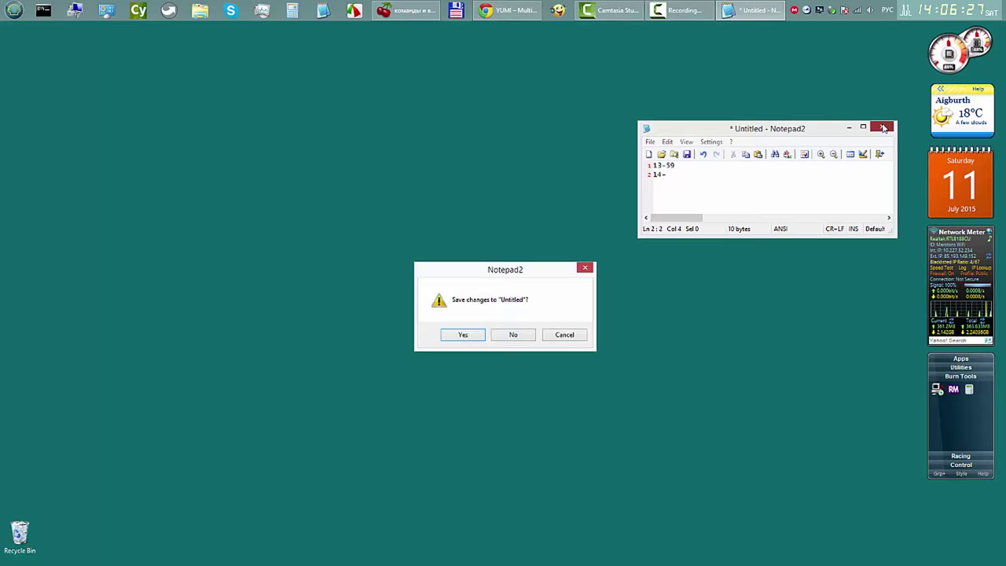
{"action": "left_click", "coordinate": [514, 335]}
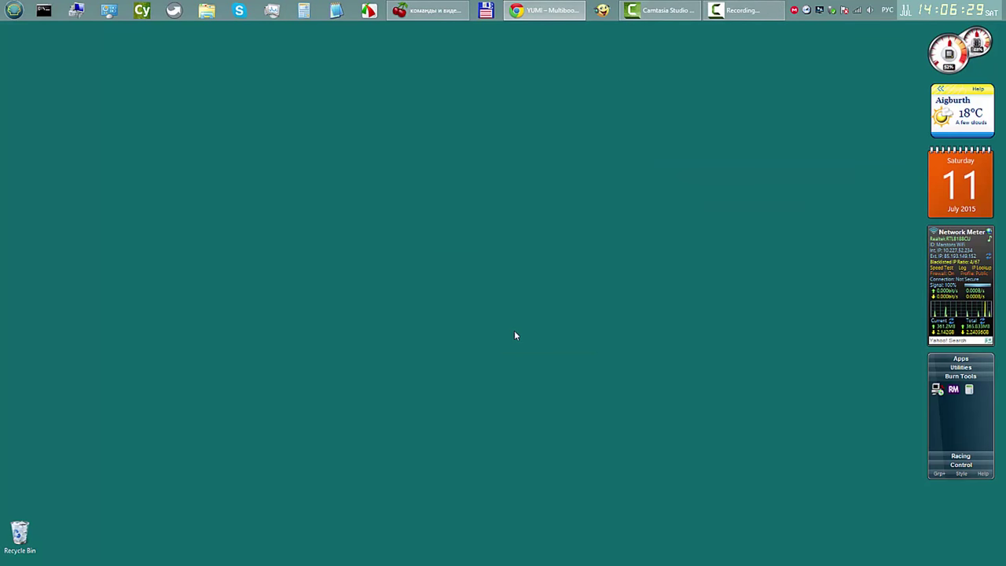
{"action": "left_click", "coordinate": [952, 390]}
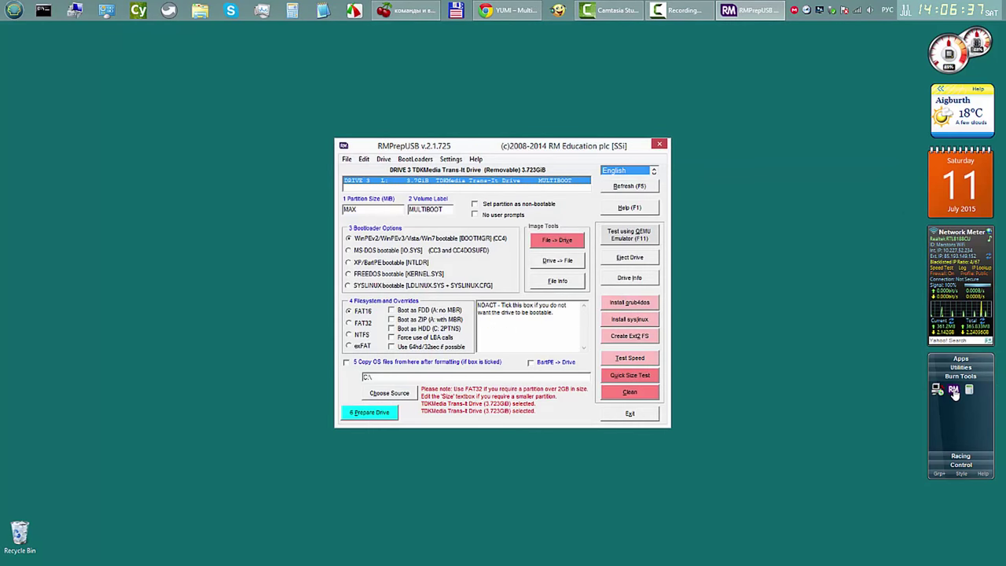
Step: Test-boot the linuxmint-17.2-cinnamon-64bit entry from drive L: in QEMU, then close QEMU and RMPrepUSB
{"action": "key", "text": "F11"}
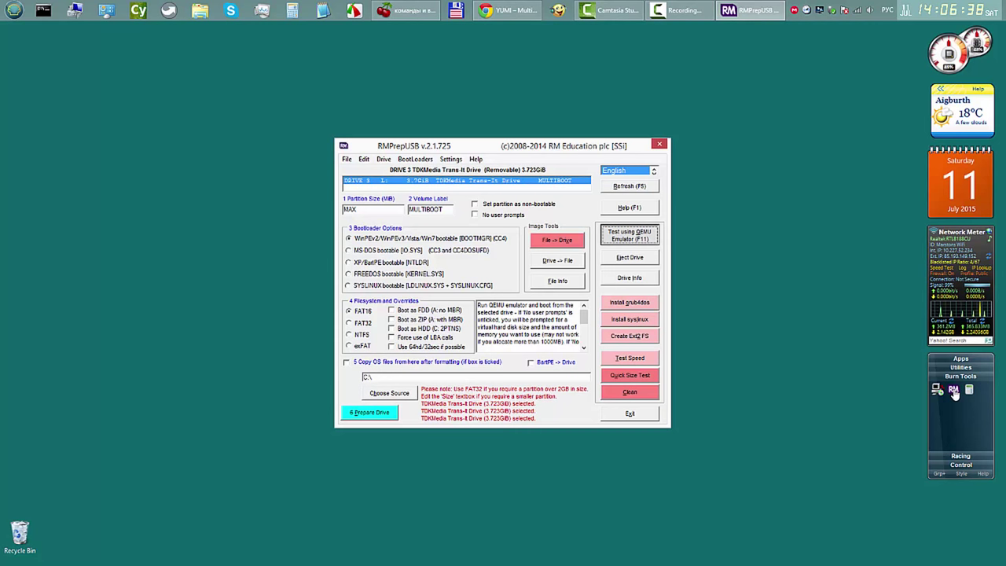
{"action": "key", "text": "Return"}
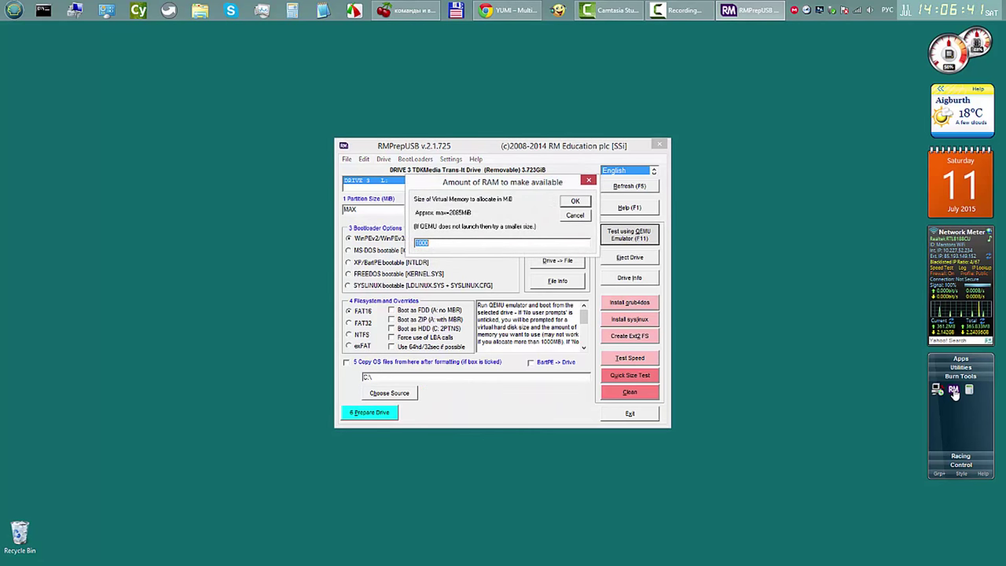
{"action": "key", "text": "Return"}
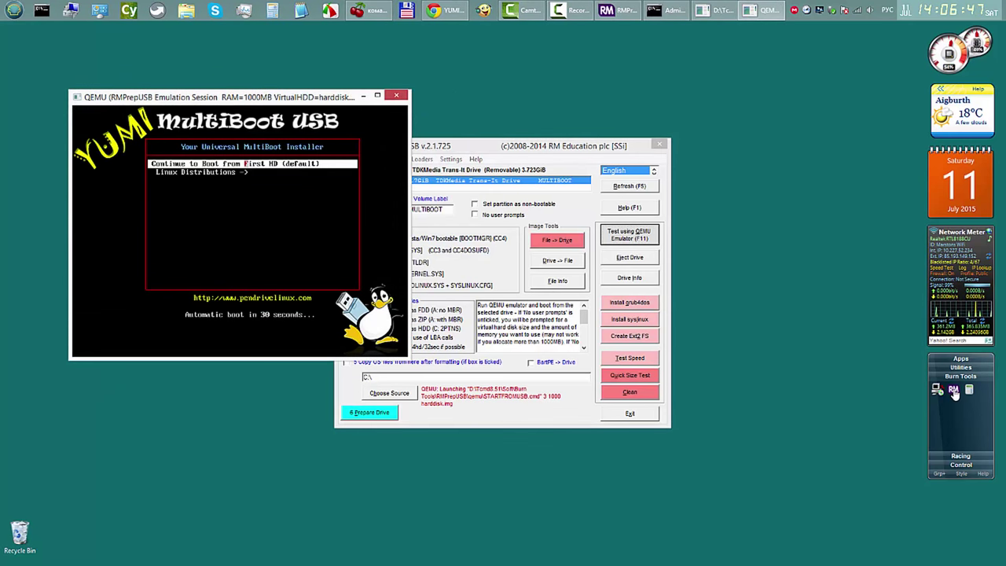
{"action": "key", "text": "Down"}
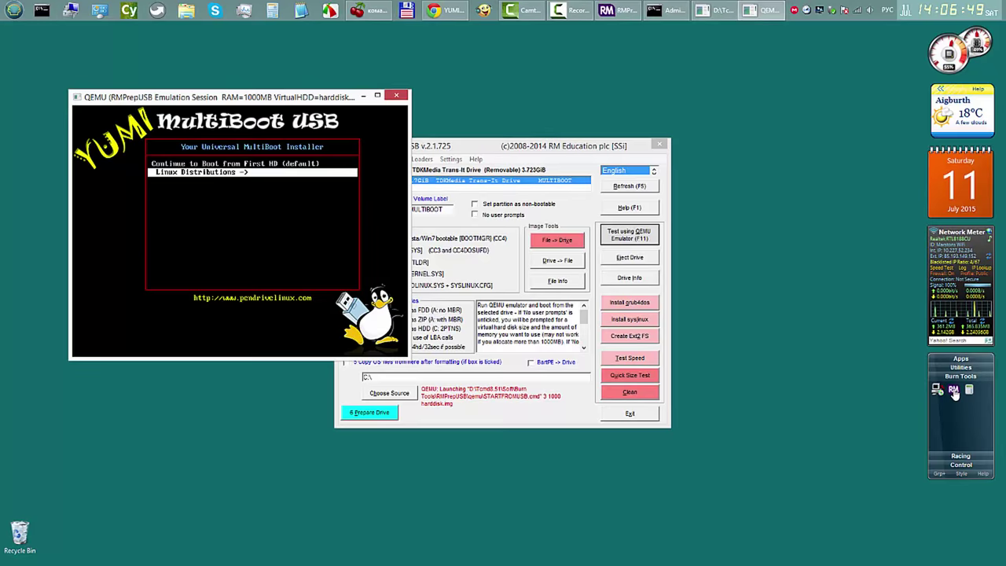
{"action": "key", "text": "Return"}
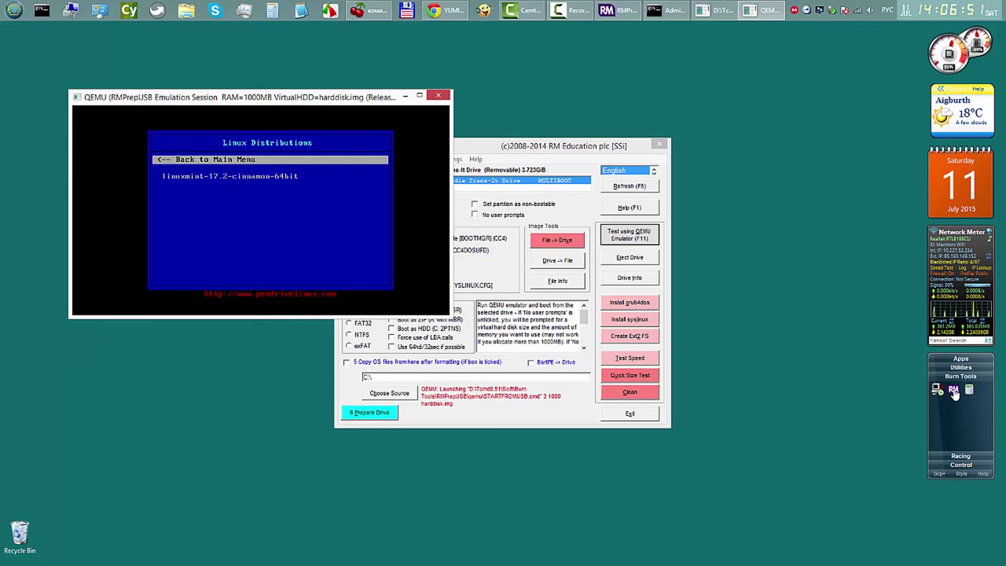
{"action": "key", "text": "Down"}
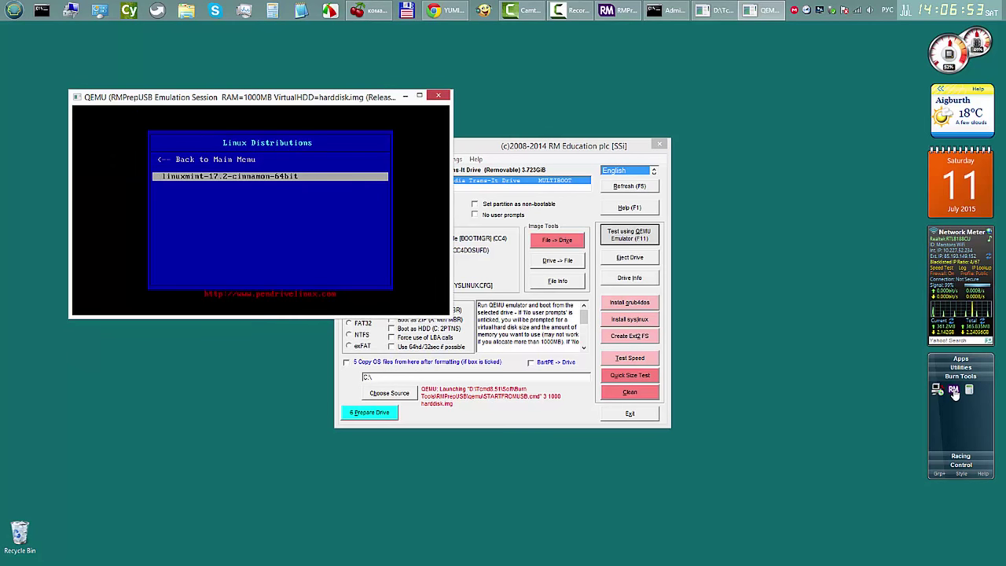
{"action": "key", "text": "Return"}
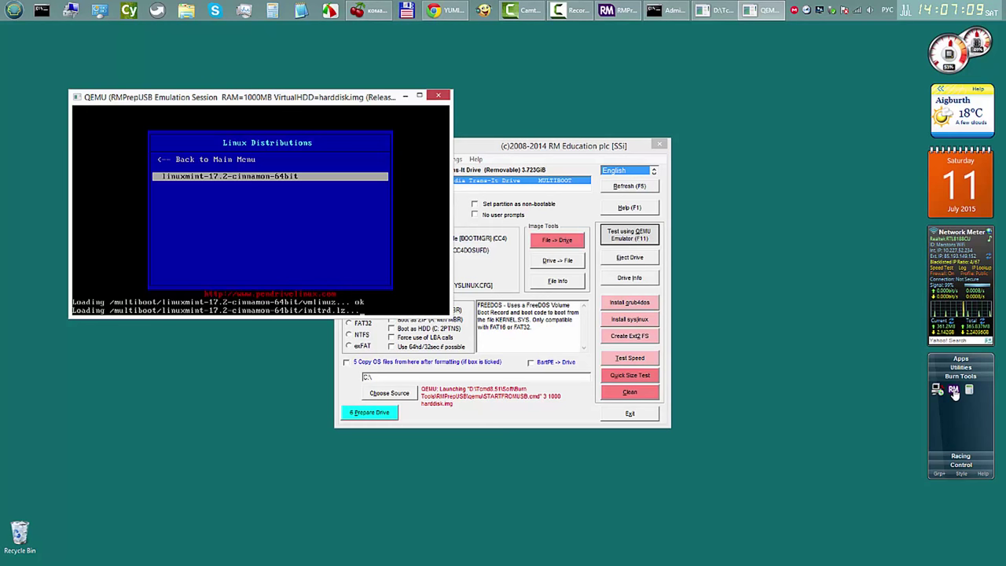
{"action": "left_click", "coordinate": [438, 95]}
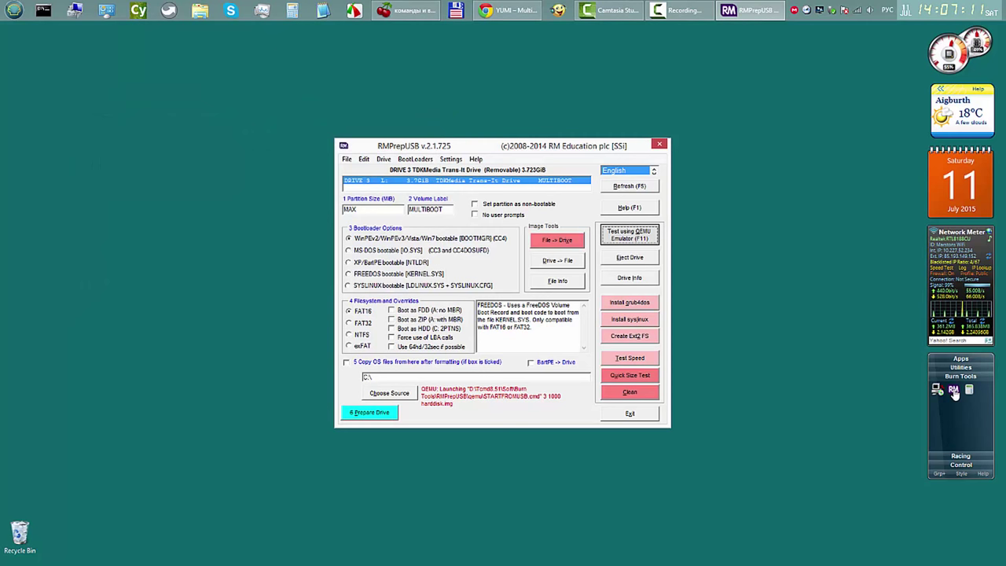
{"action": "left_click", "coordinate": [659, 143]}
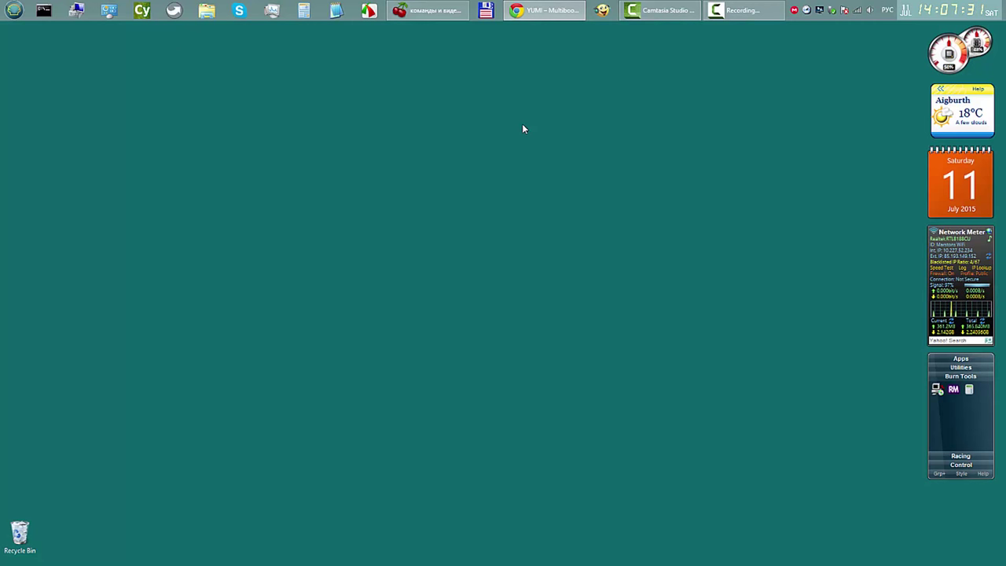
Step: Review the 17.2 requirements (512MB RAM, 9GB disk, 1024×768, USB port), then close Chrome
{"action": "left_click", "coordinate": [544, 14]}
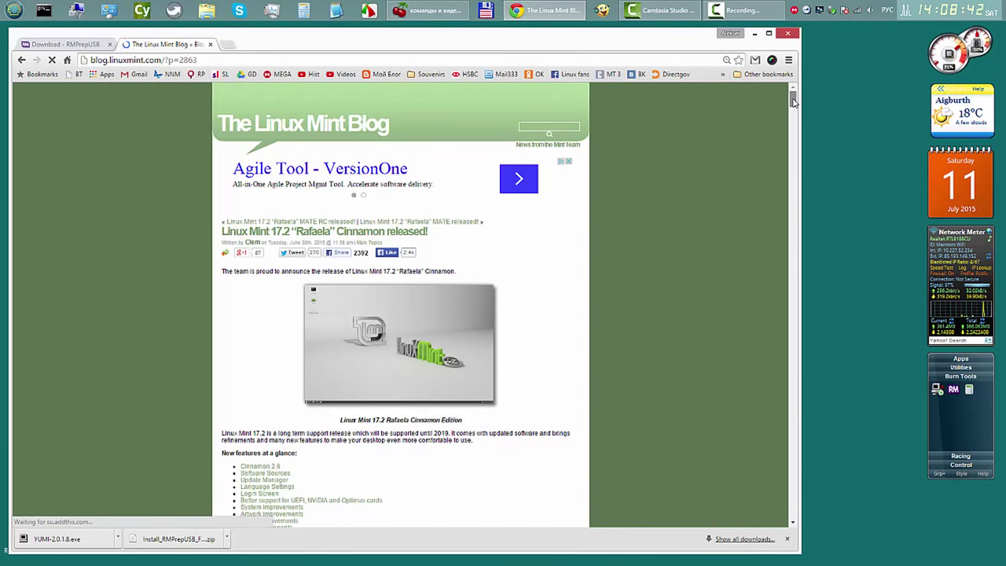
{"action": "left_click_drag", "start_coordinate": [793, 101], "coordinate": [792, 118]}
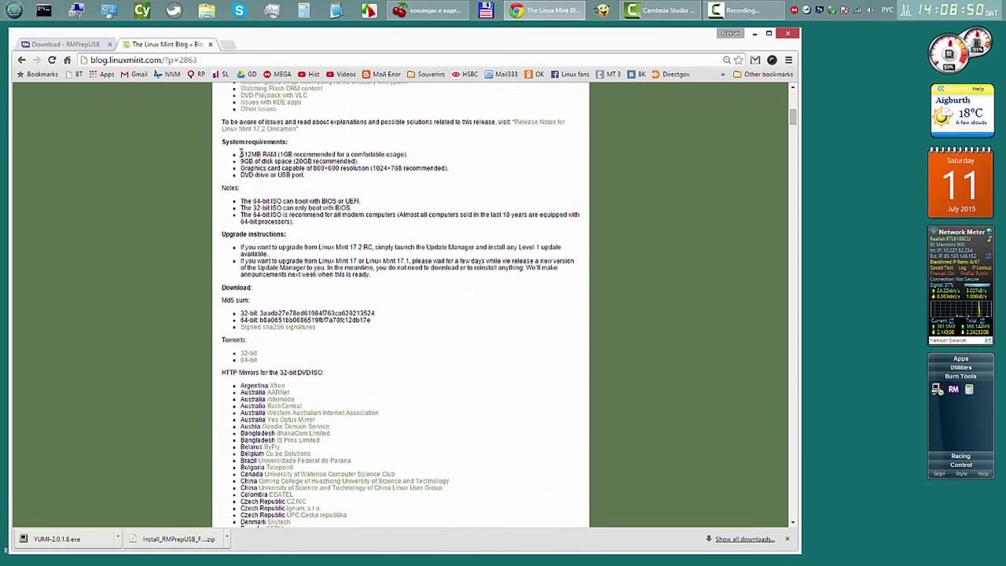
{"action": "left_click_drag", "start_coordinate": [240, 154], "coordinate": [410, 154]}
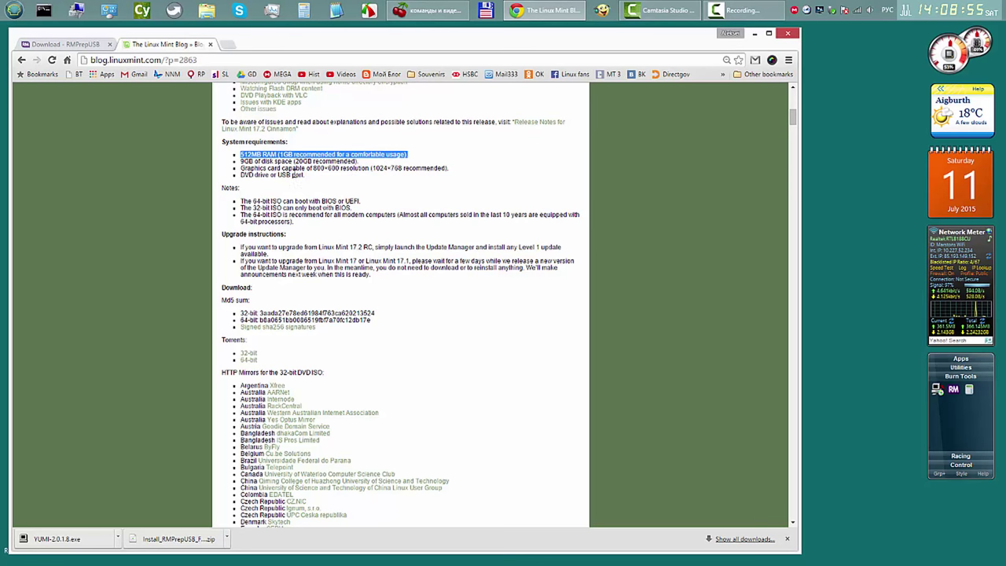
{"action": "left_click_drag", "start_coordinate": [240, 161], "coordinate": [359, 161]}
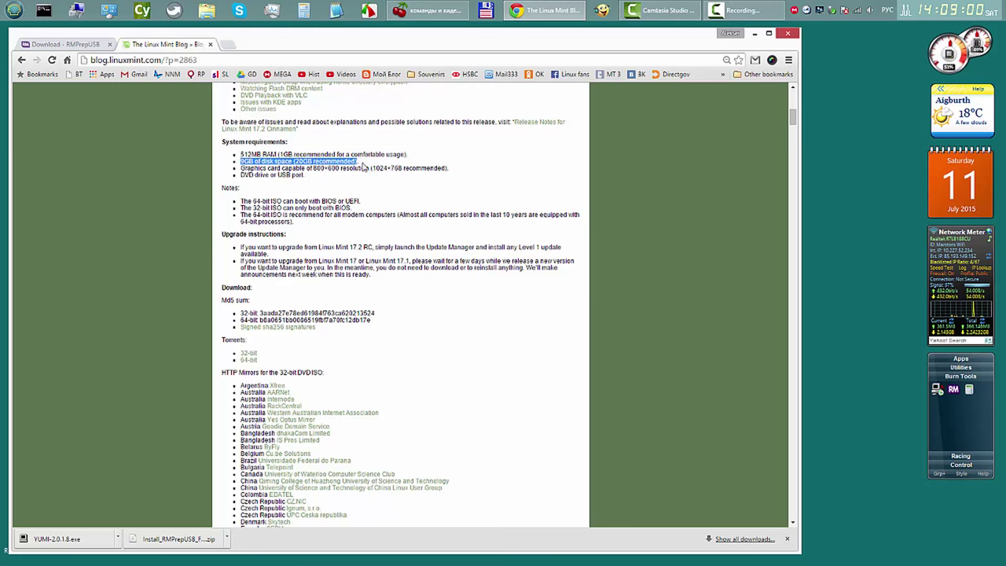
{"action": "left_click", "coordinate": [365, 165]}
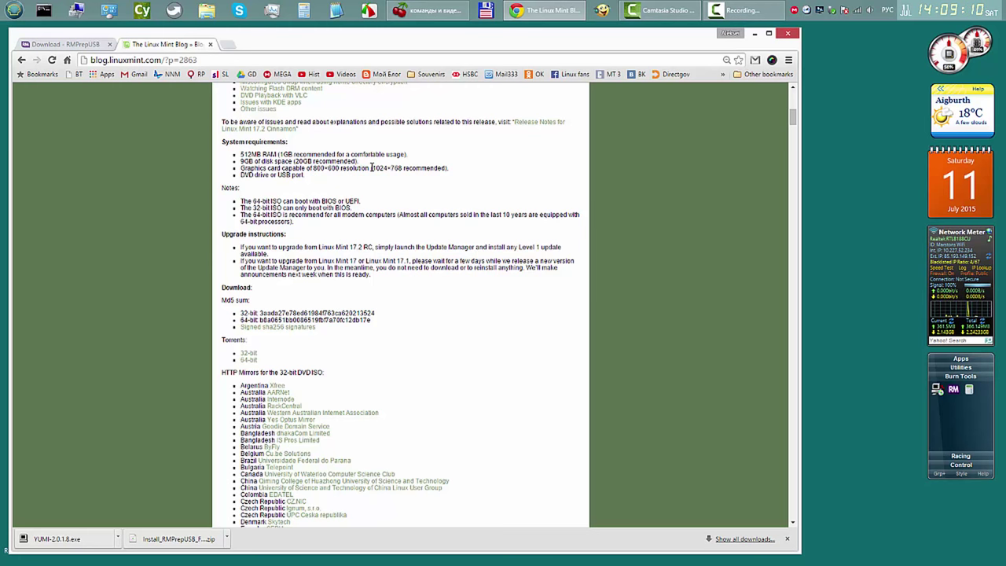
{"action": "left_click_drag", "start_coordinate": [371, 167], "coordinate": [407, 168]}
{"action": "left_click", "coordinate": [417, 187]}
{"action": "left_click_drag", "start_coordinate": [279, 173], "coordinate": [303, 174]}
{"action": "left_click", "coordinate": [284, 177]}
{"action": "left_click", "coordinate": [787, 37]}
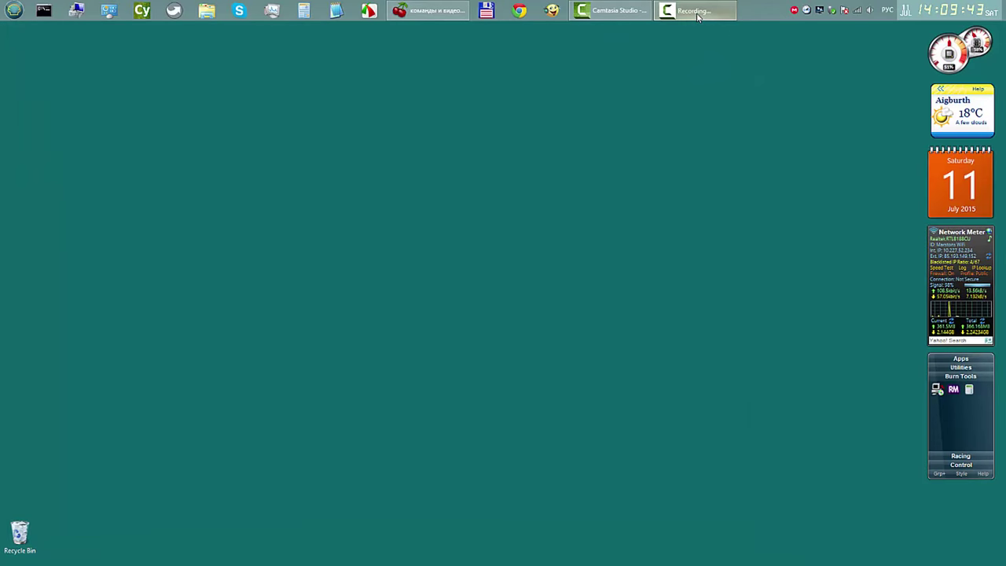
Step: Set the desktop wallpaper to the Stars image from the Nadia collection
{"action": "left_click", "coordinate": [695, 13]}
{"action": "left_click", "coordinate": [279, 80]}
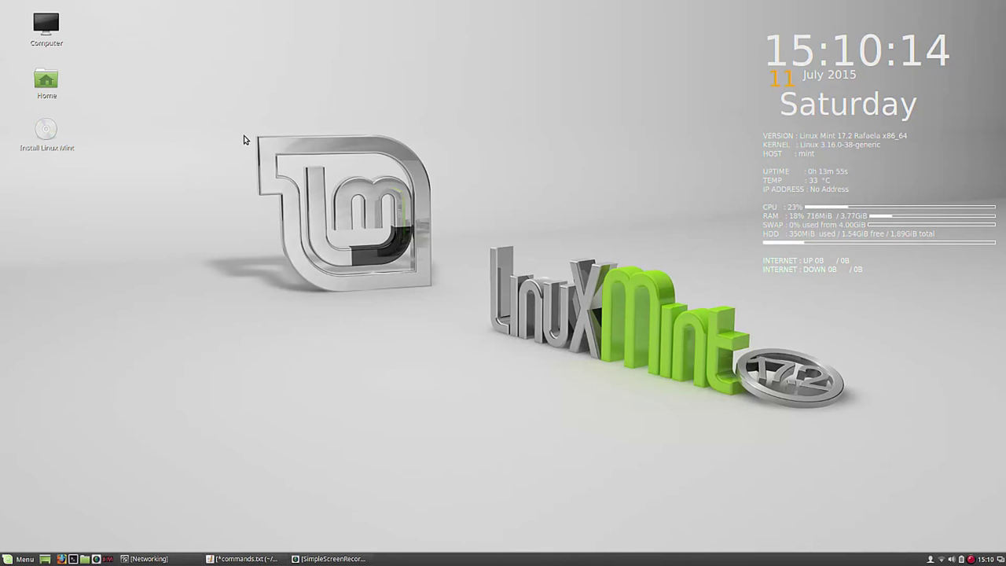
{"action": "right_click", "coordinate": [205, 56]}
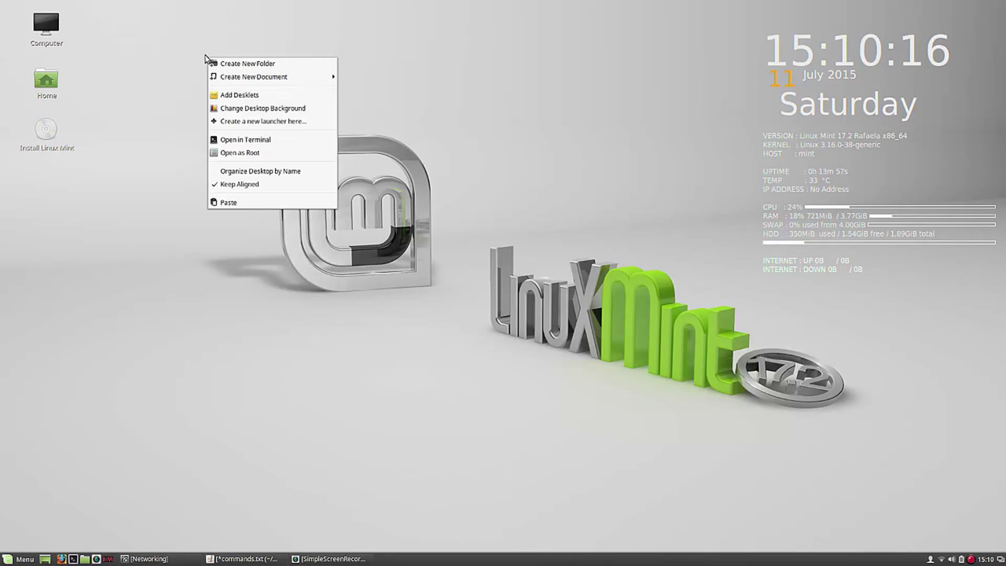
{"action": "left_click", "coordinate": [245, 110]}
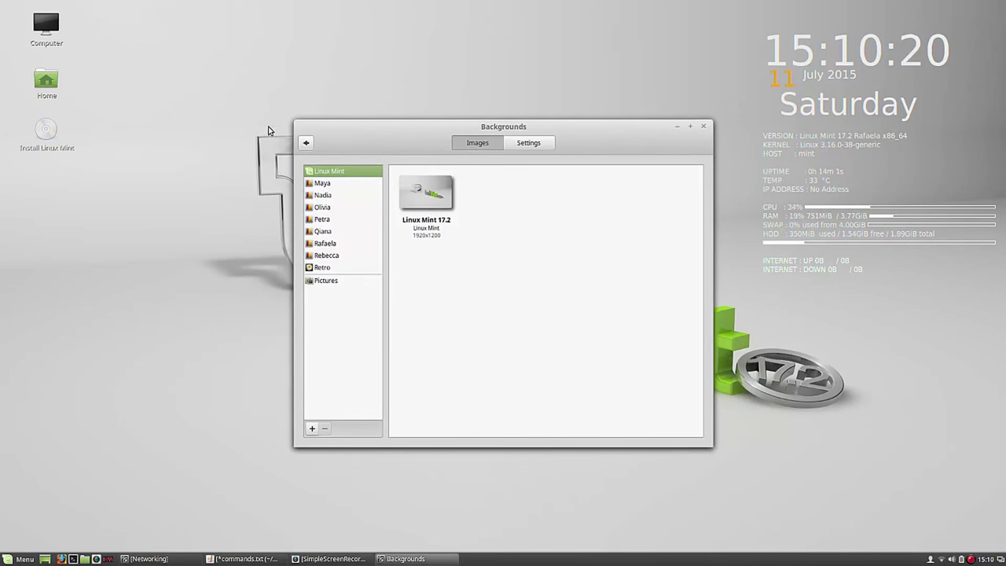
{"action": "left_click", "coordinate": [322, 197]}
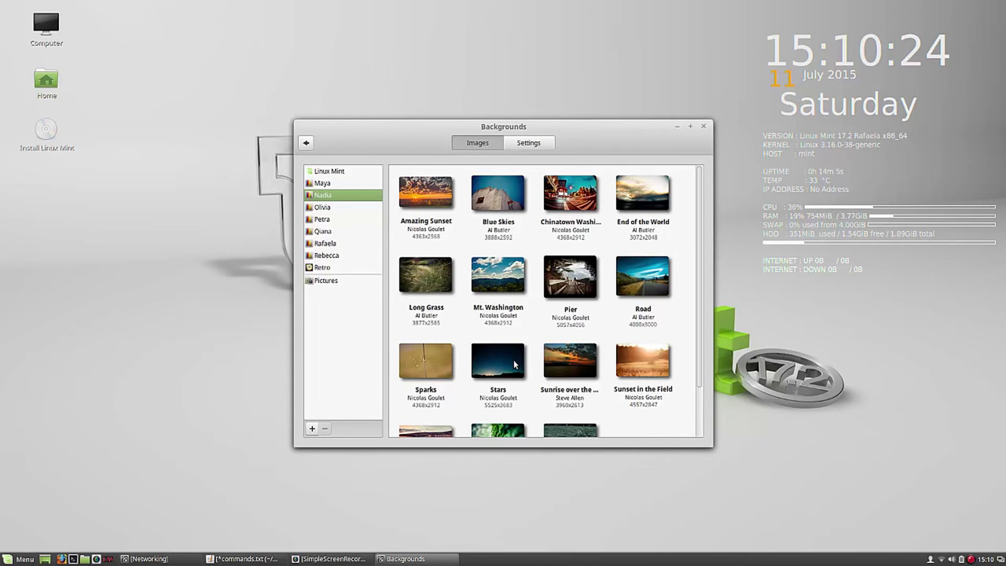
{"action": "left_click", "coordinate": [514, 364]}
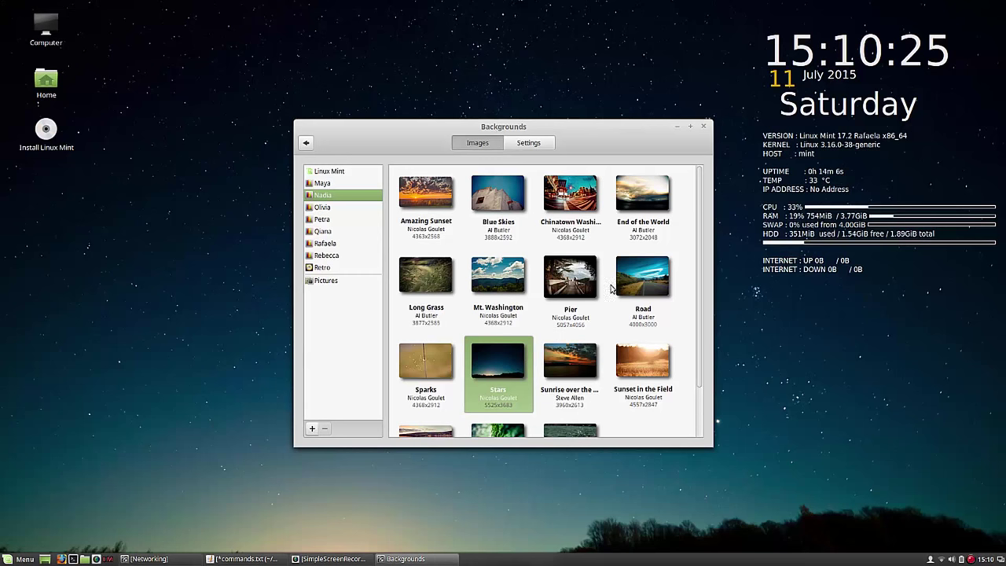
{"action": "left_click", "coordinate": [704, 127]}
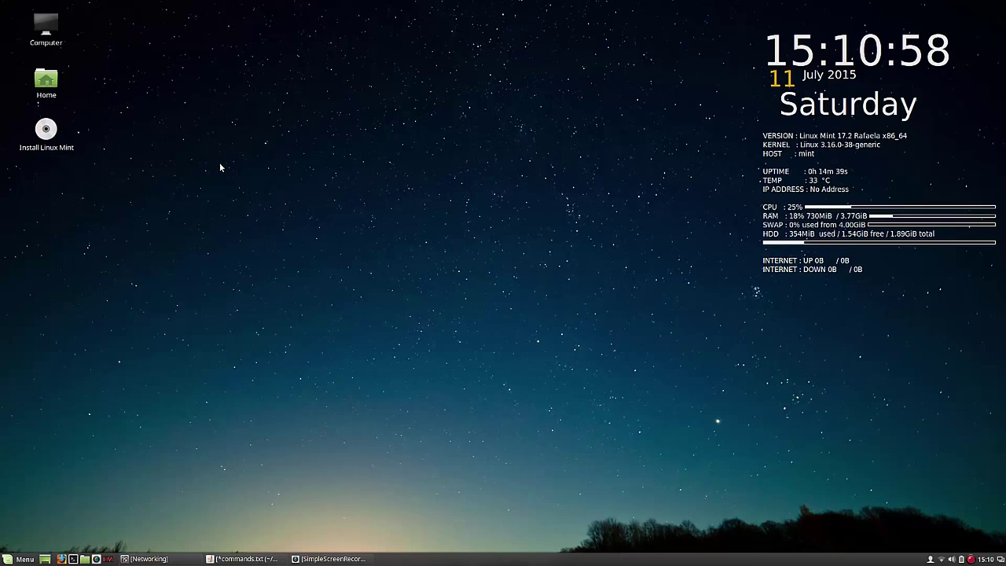
Step: Launch GParted from All Applications, enlarge it at the top-left, and select the /dev/sda5 partition
{"action": "left_click", "coordinate": [24, 559]}
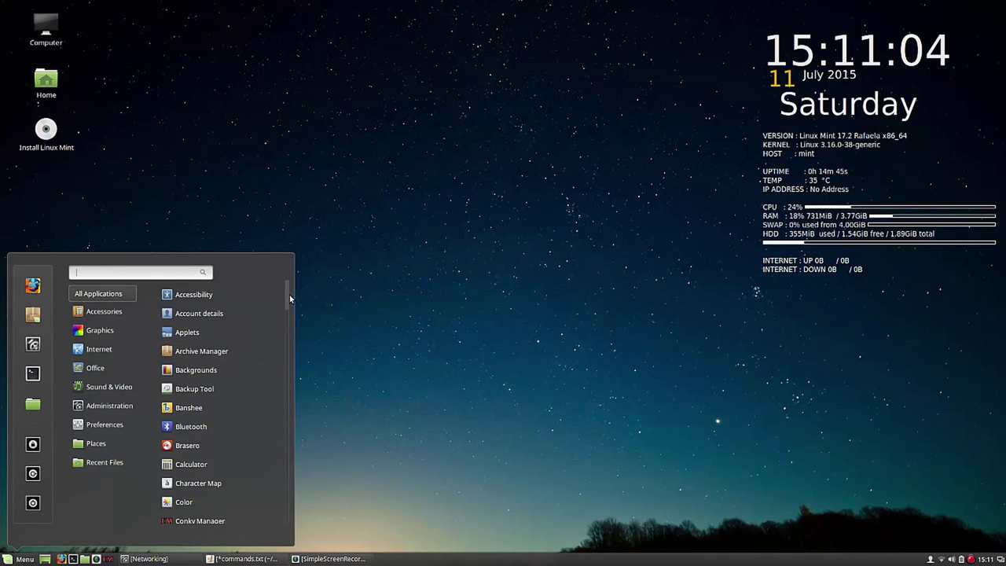
{"action": "left_click_drag", "start_coordinate": [287, 293], "coordinate": [285, 330]}
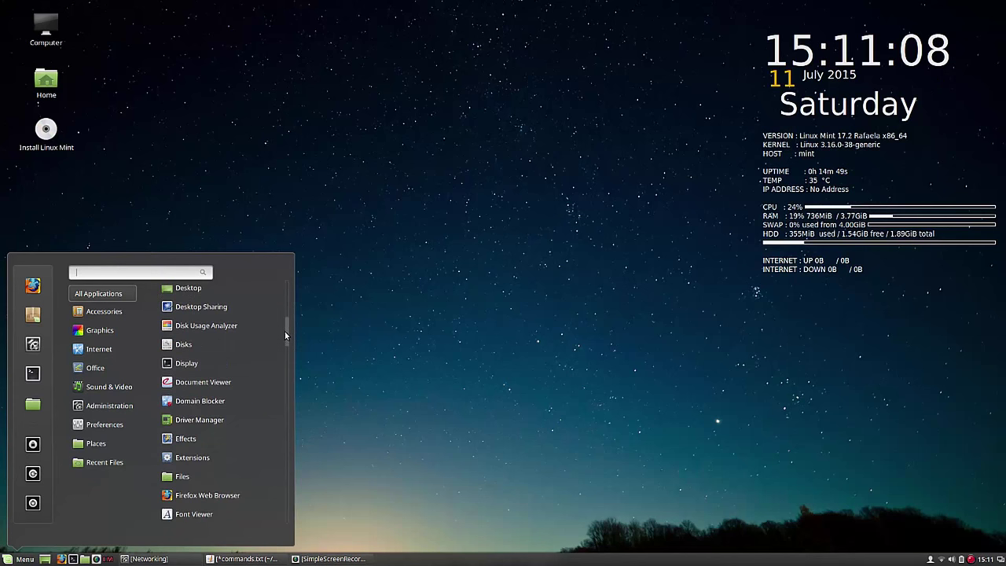
{"action": "left_click_drag", "start_coordinate": [284, 331], "coordinate": [283, 353]}
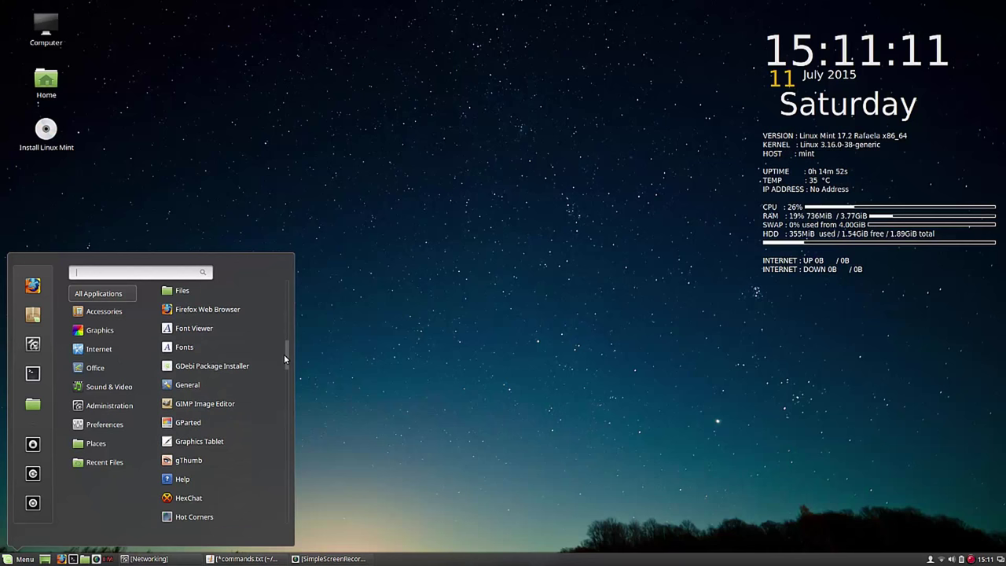
{"action": "left_click", "coordinate": [202, 423]}
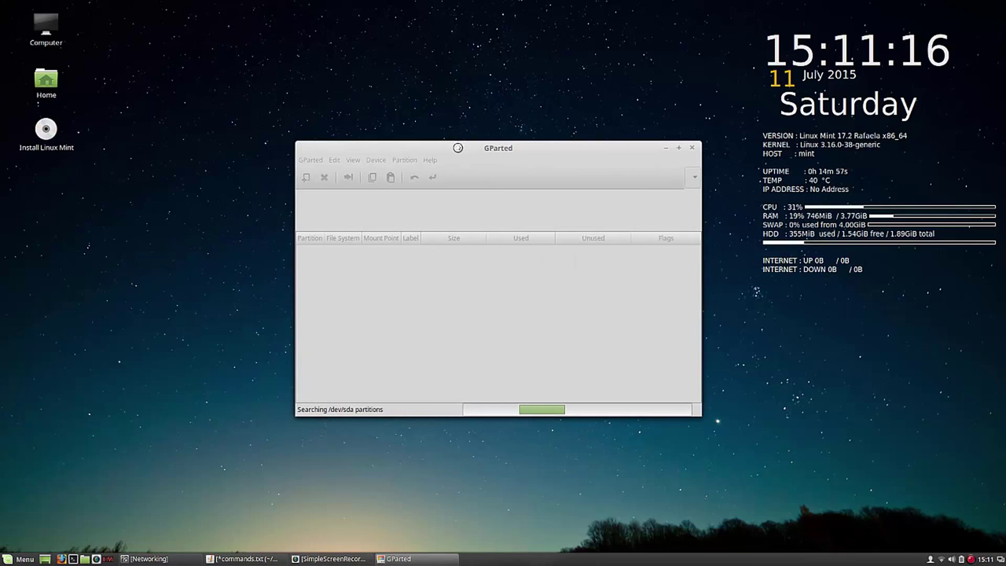
{"action": "left_click_drag", "start_coordinate": [457, 147], "coordinate": [255, 19]}
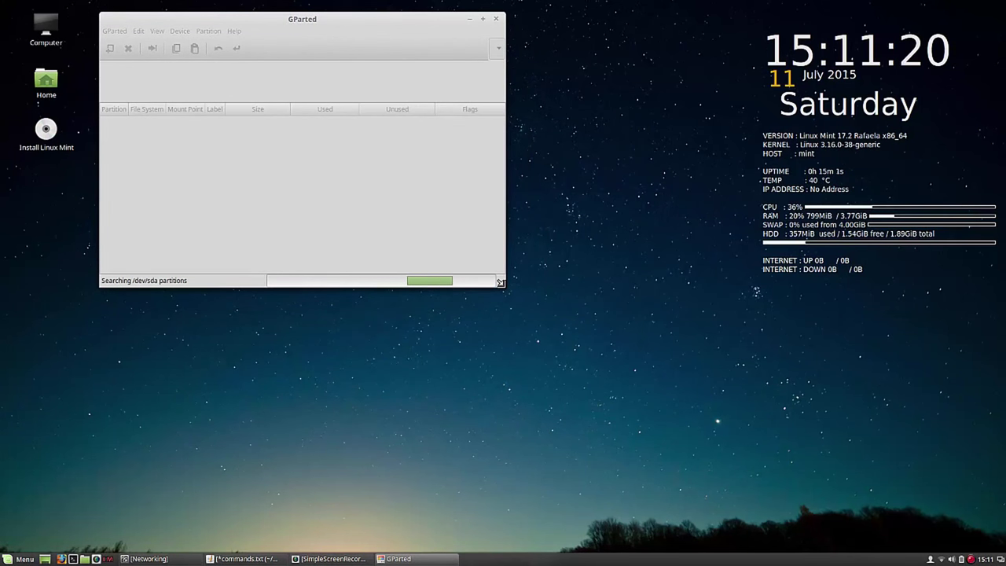
{"action": "left_click_drag", "start_coordinate": [499, 283], "coordinate": [614, 395]}
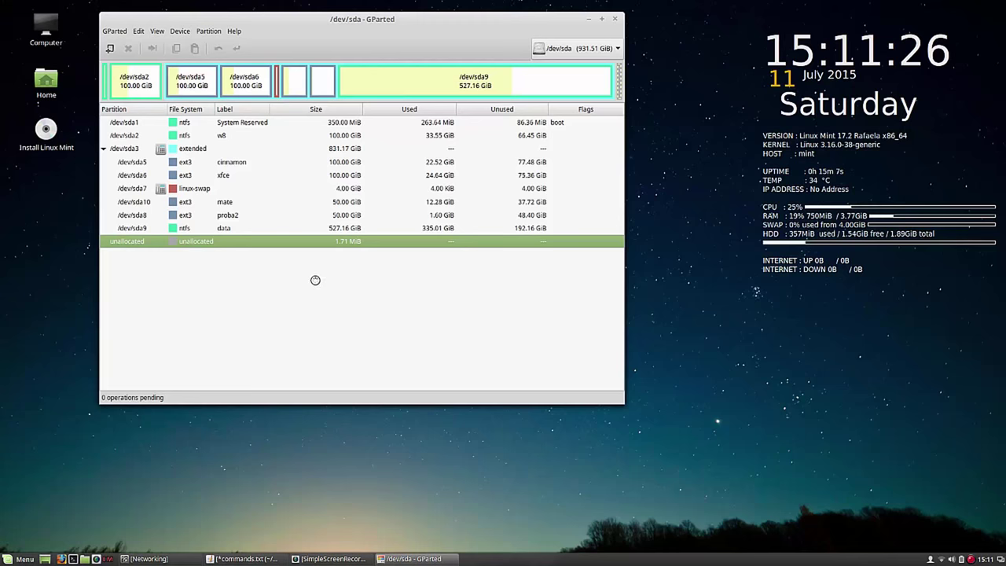
{"action": "left_click", "coordinate": [355, 164]}
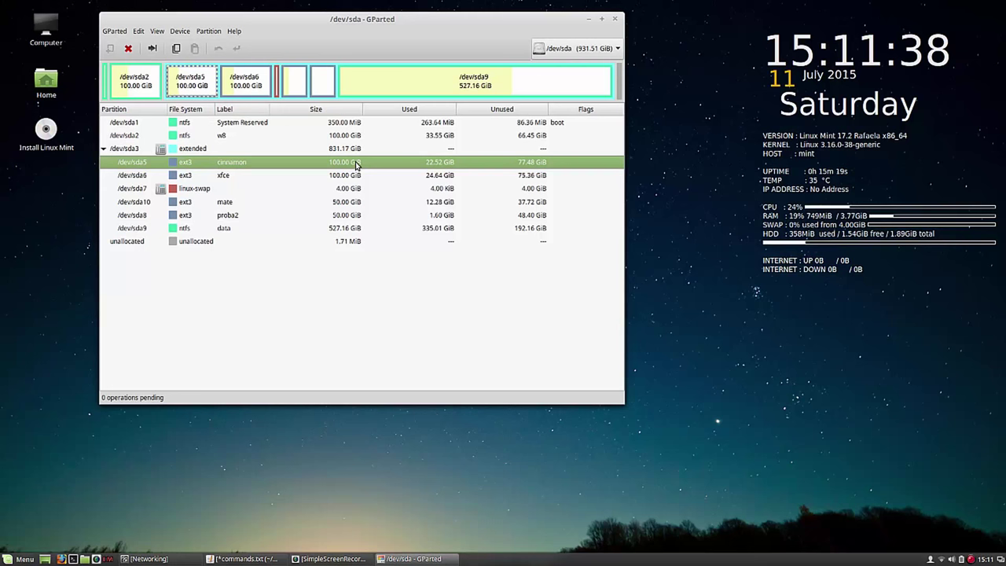
Step: Queue /dev/sda5 for formatting as ext3, apply the operation, and close the report
{"action": "right_click", "coordinate": [355, 165]}
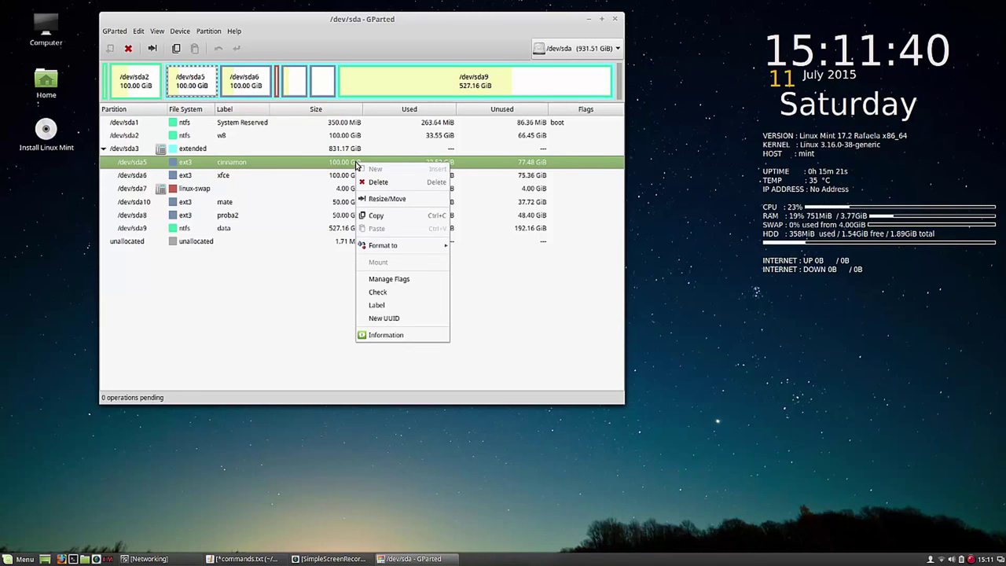
{"action": "mouse_move", "coordinate": [398, 247]}
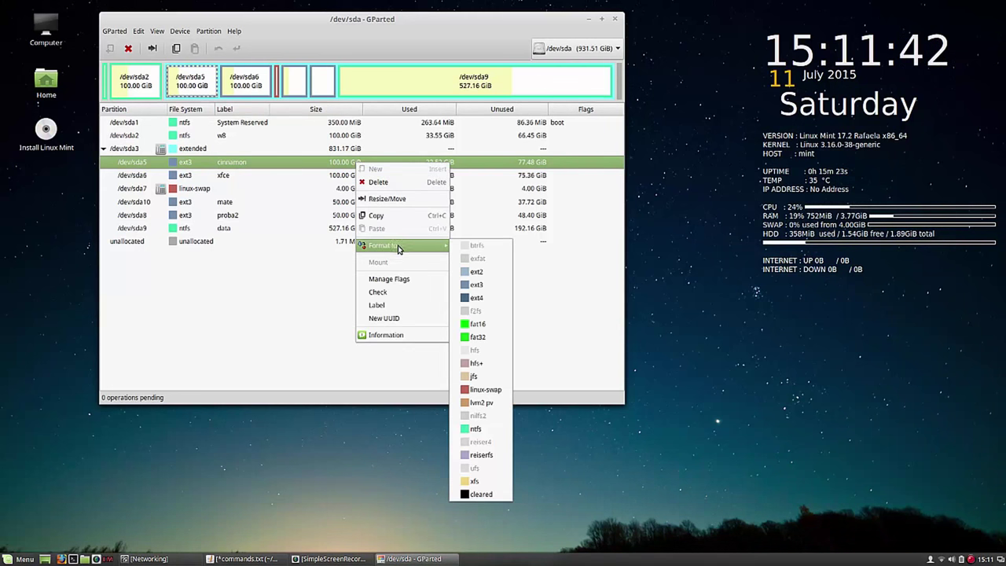
{"action": "left_click", "coordinate": [500, 284]}
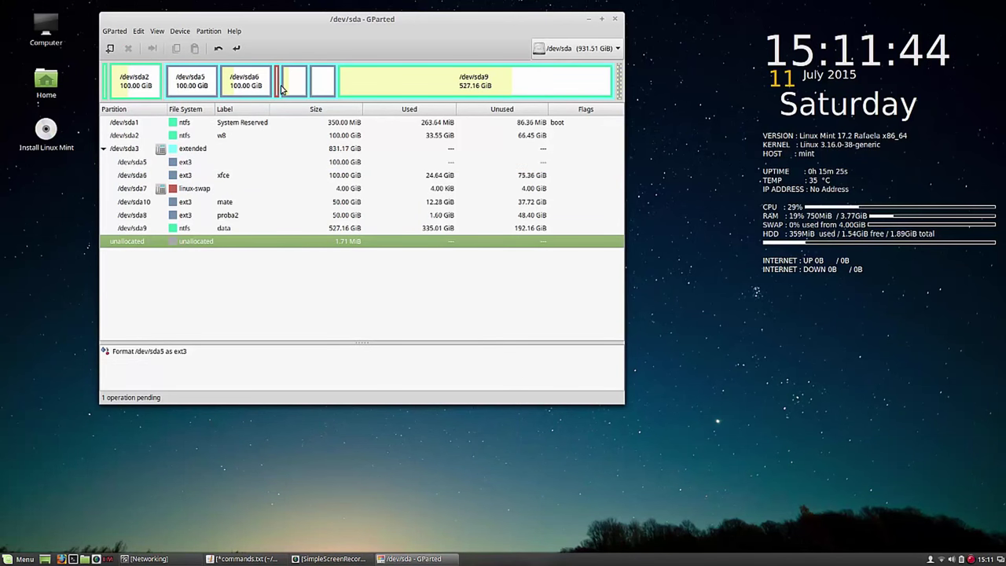
{"action": "left_click", "coordinate": [235, 48]}
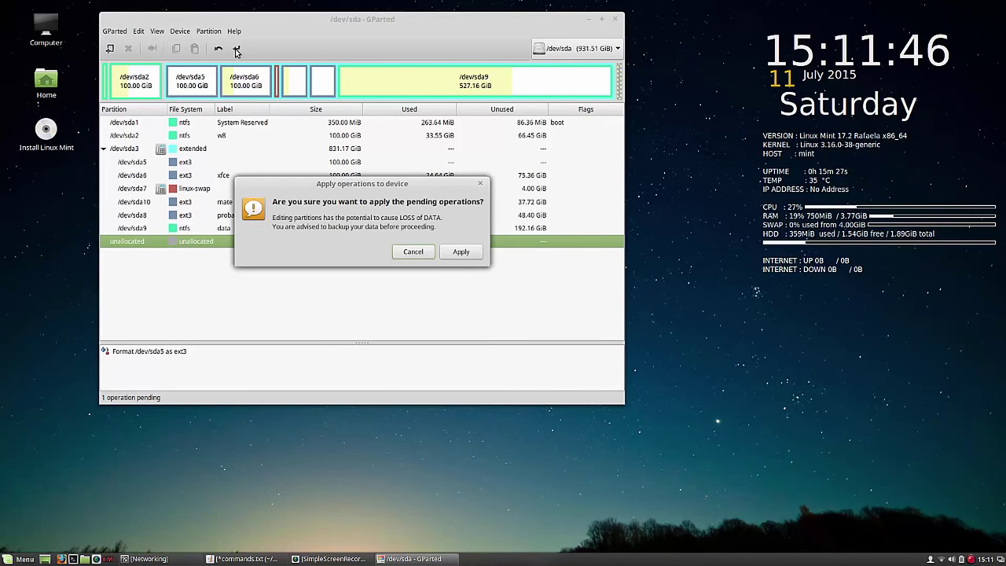
{"action": "left_click", "coordinate": [460, 252]}
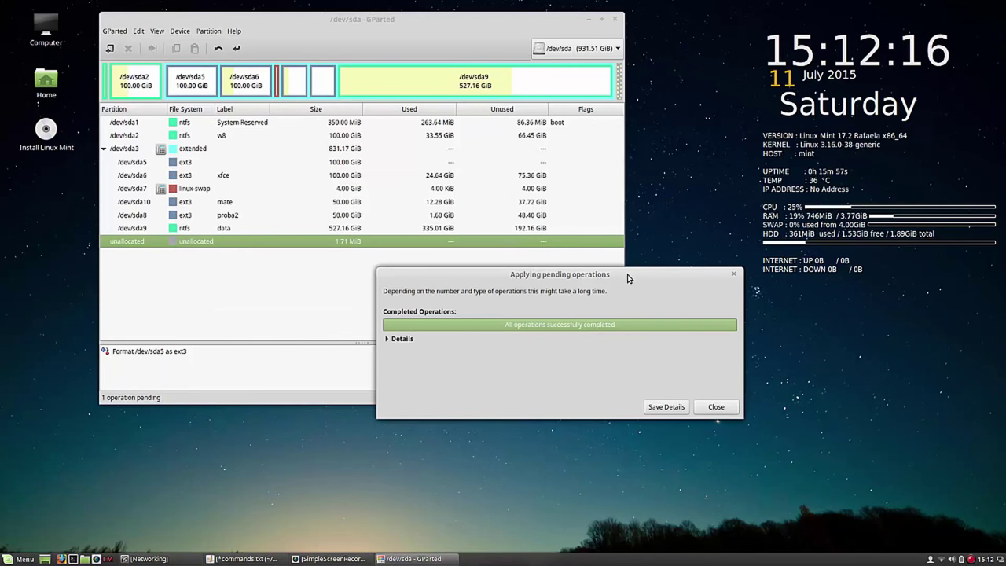
{"action": "left_click", "coordinate": [717, 407]}
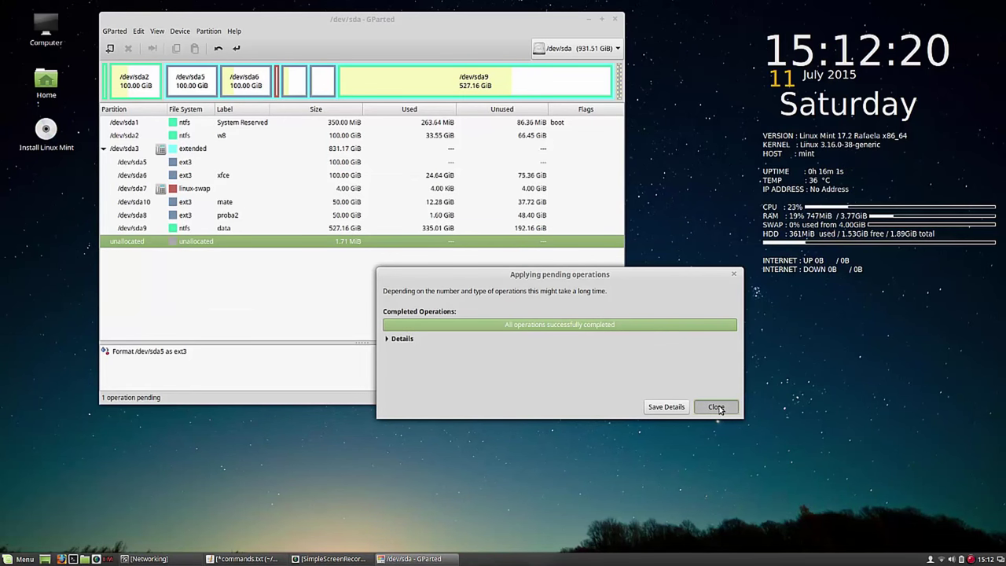
{"action": "left_click", "coordinate": [717, 407]}
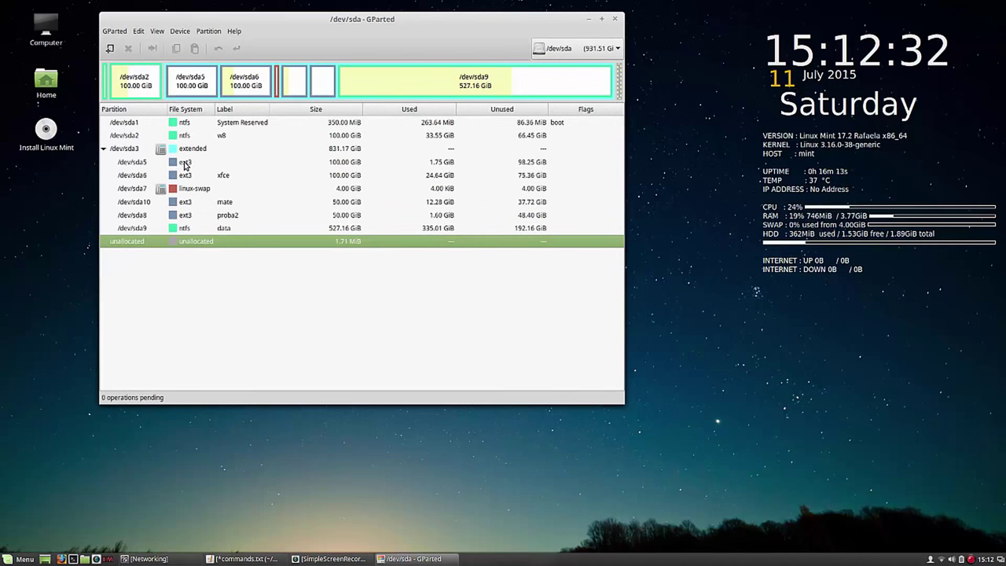
Step: Give /dev/sda5 the label 'cinnamon' and apply the pending operation to the disk
{"action": "left_click", "coordinate": [186, 165]}
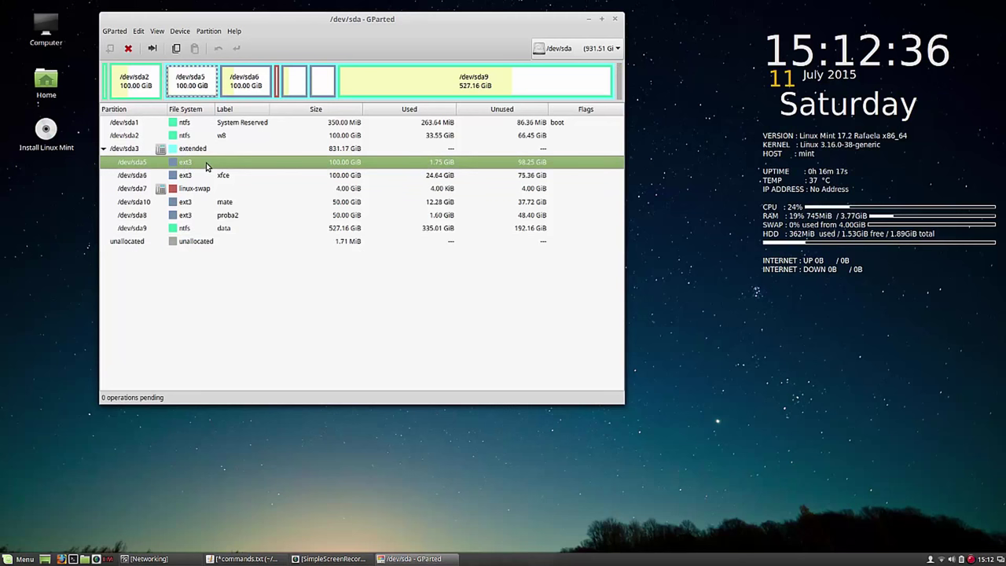
{"action": "right_click", "coordinate": [206, 166]}
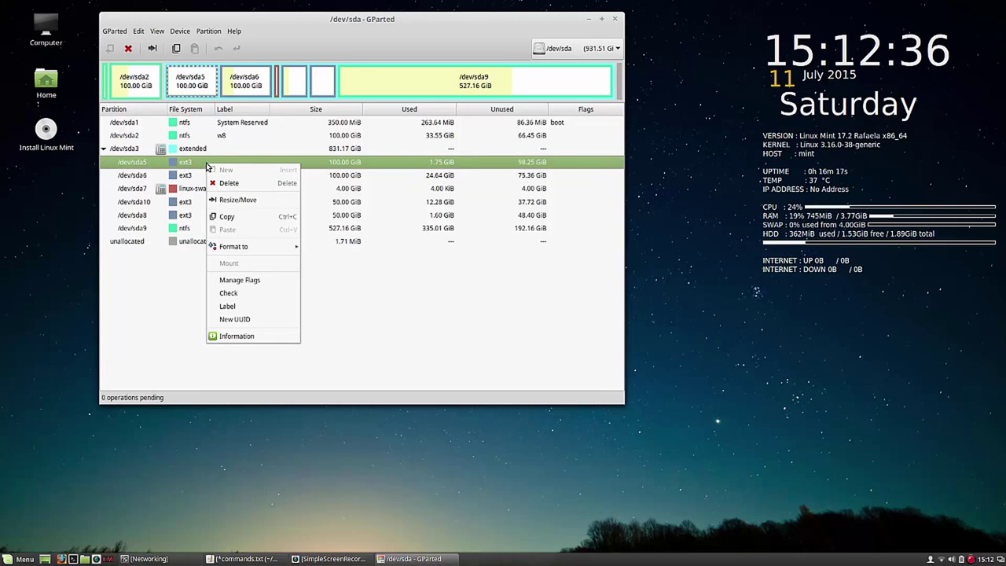
{"action": "left_click", "coordinate": [246, 307]}
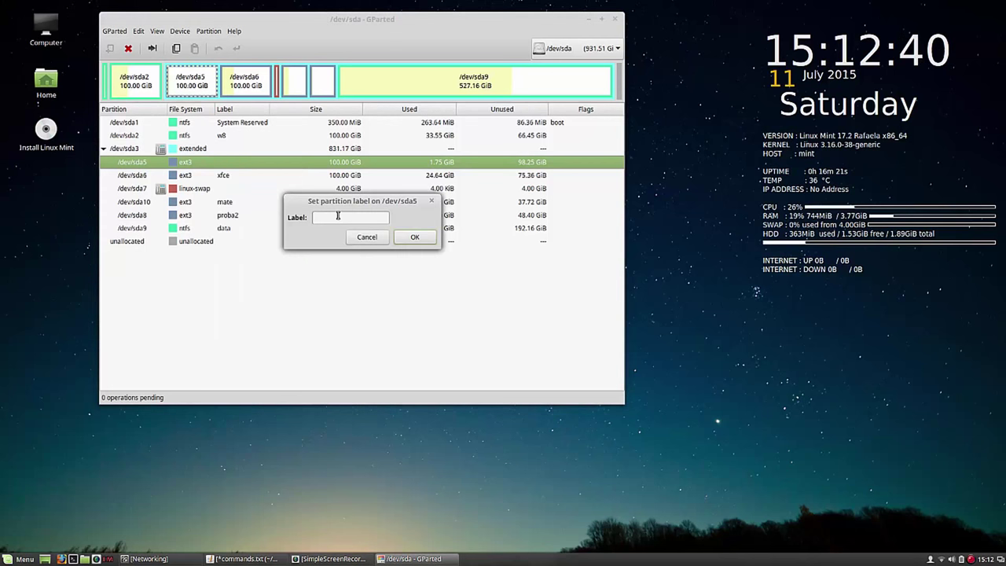
{"action": "type", "text": "cinn"}
{"action": "type", "text": "on"}
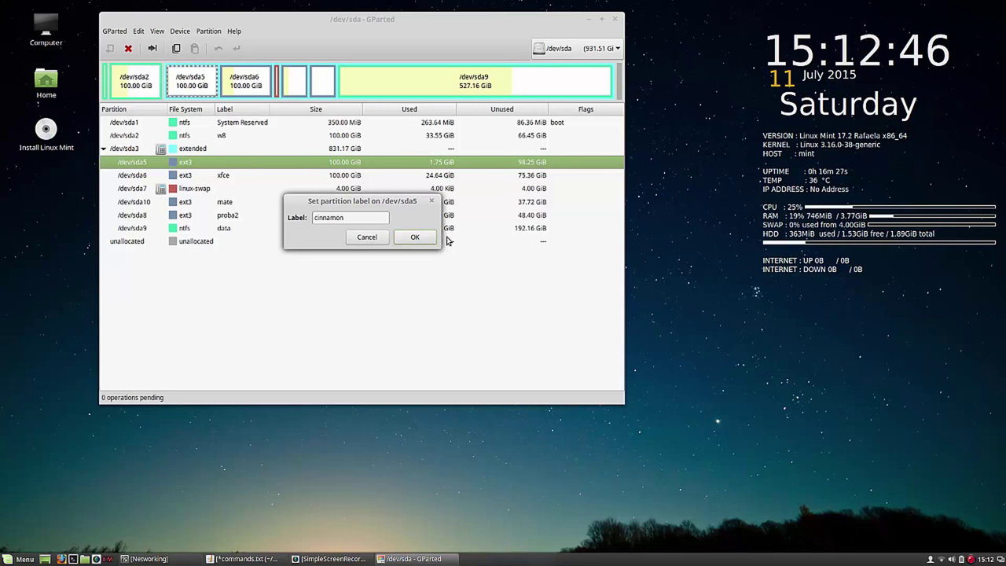
{"action": "left_click", "coordinate": [410, 237]}
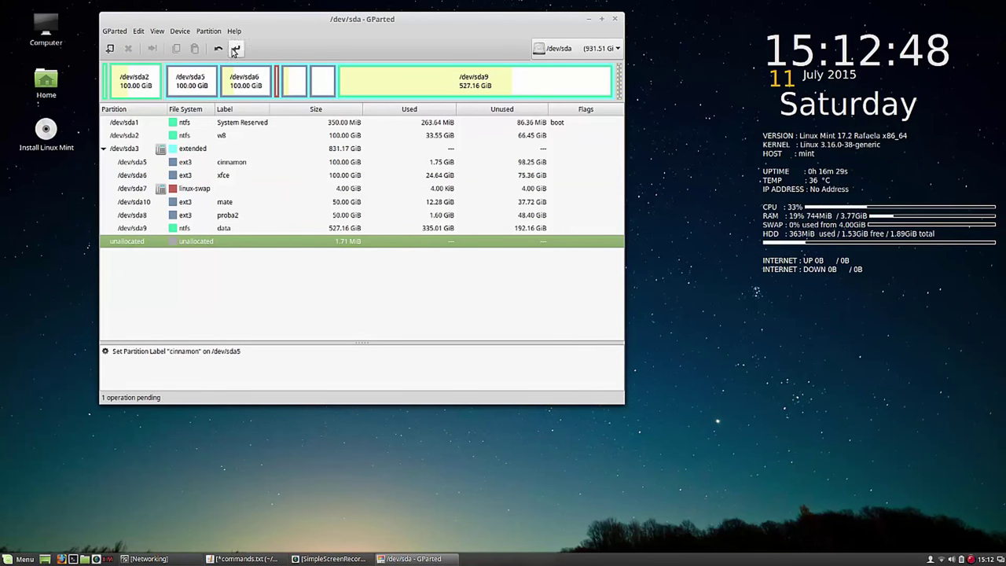
{"action": "left_click", "coordinate": [237, 48]}
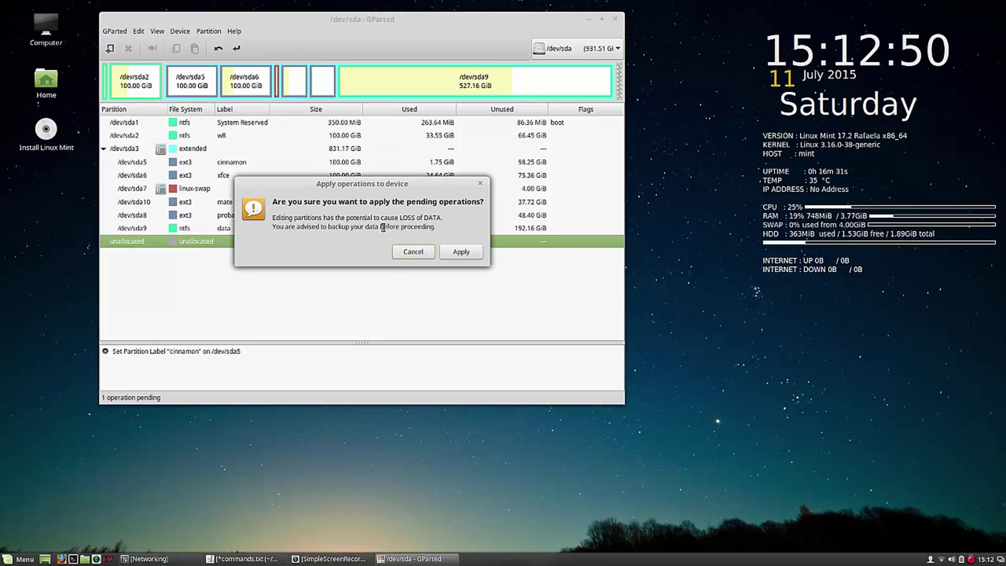
{"action": "left_click", "coordinate": [460, 251]}
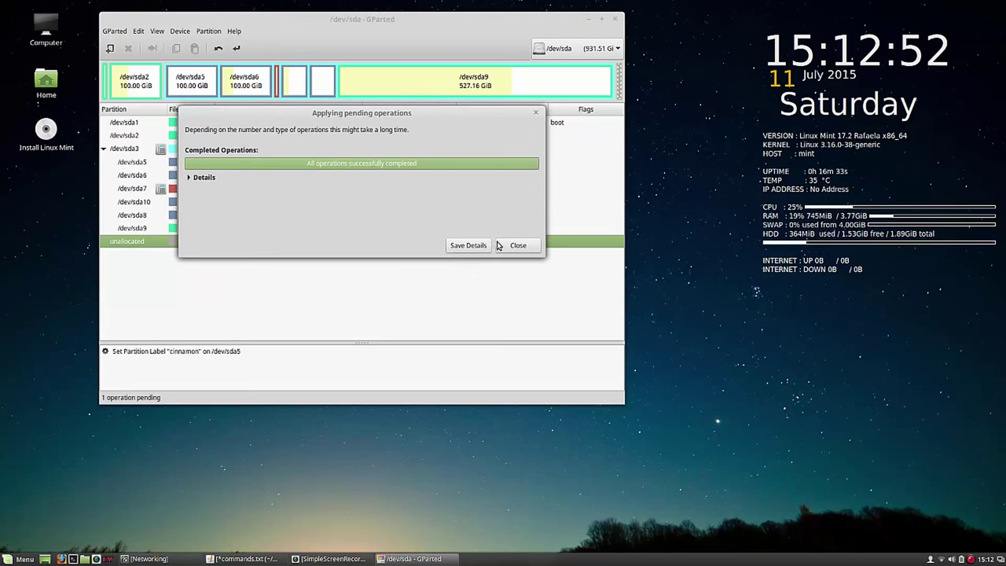
{"action": "left_click", "coordinate": [522, 246]}
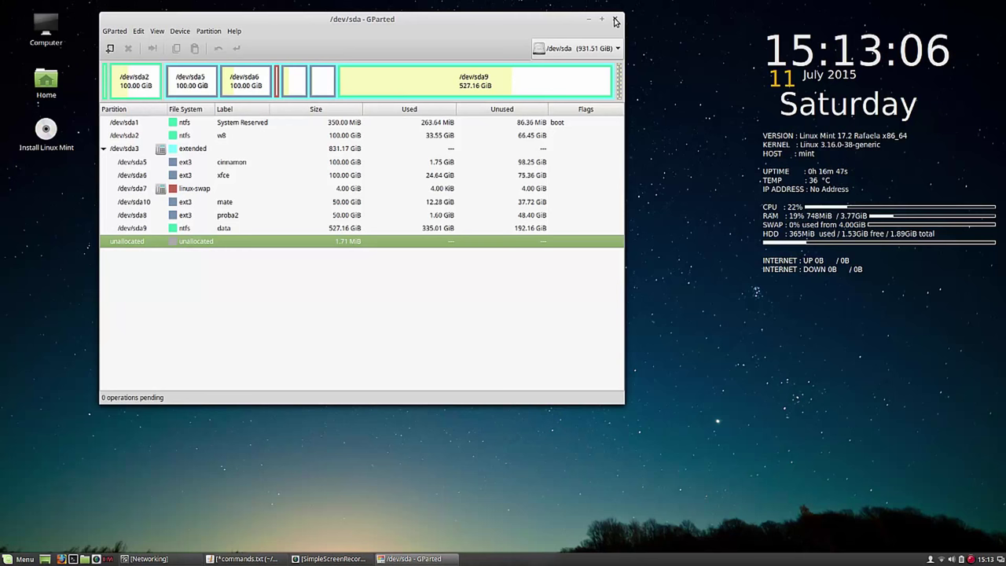
Step: Close GParted, discard commands.txt without saving, and launch the Linux Mint installer
{"action": "left_click", "coordinate": [615, 21]}
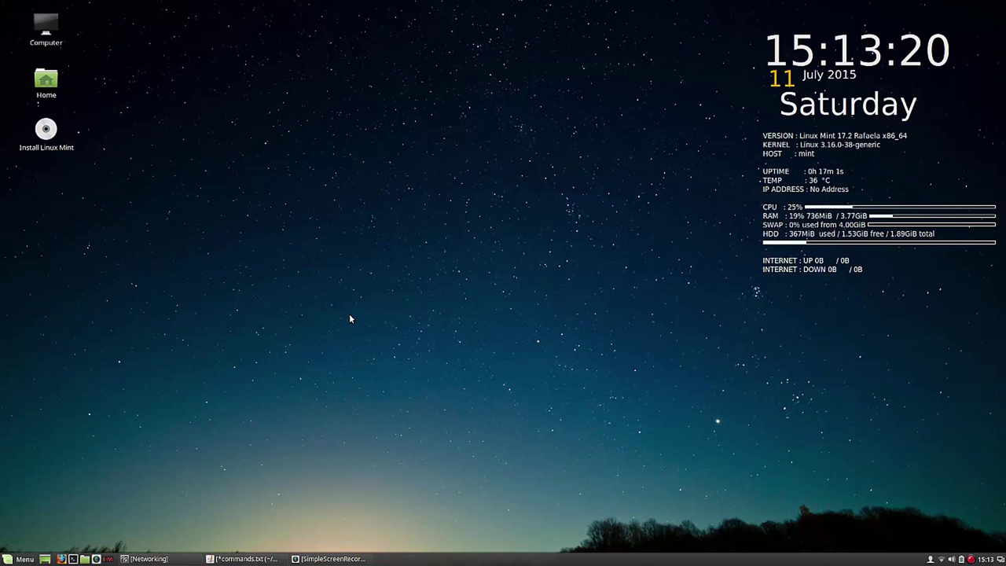
{"action": "right_click", "coordinate": [257, 559]}
{"action": "left_click", "coordinate": [260, 532]}
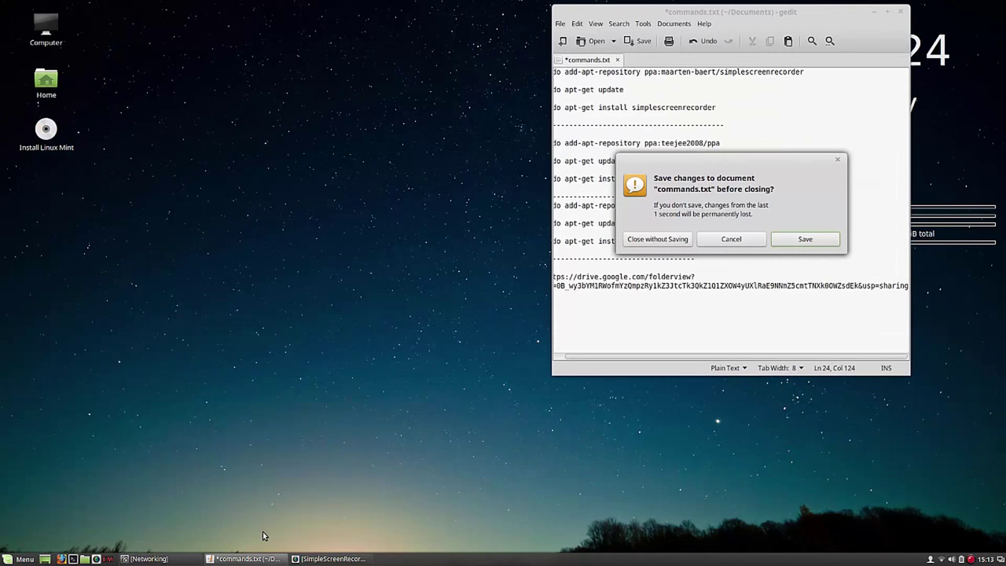
{"action": "left_click", "coordinate": [666, 239]}
{"action": "left_click", "coordinate": [47, 135]}
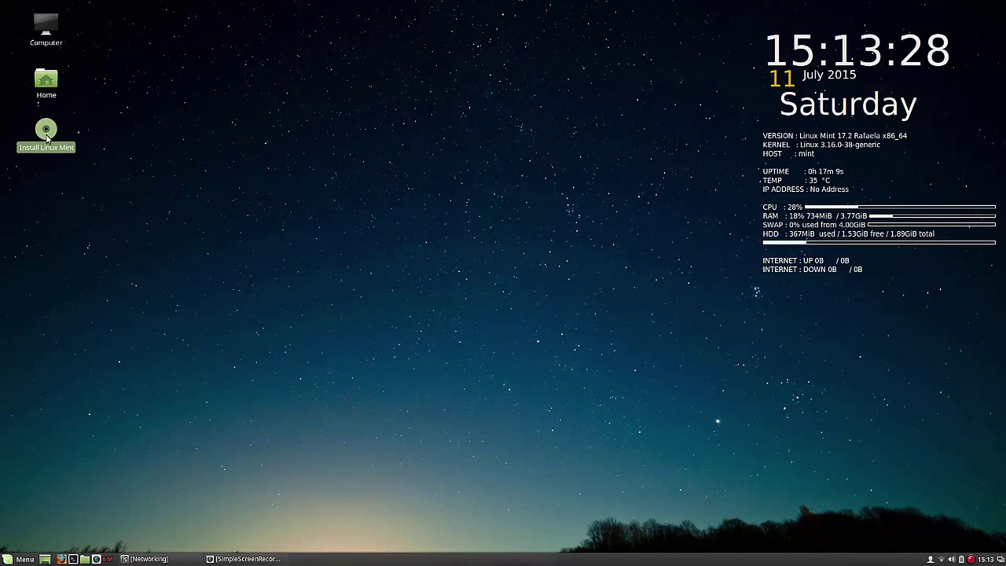
{"action": "double_click", "coordinate": [46, 134]}
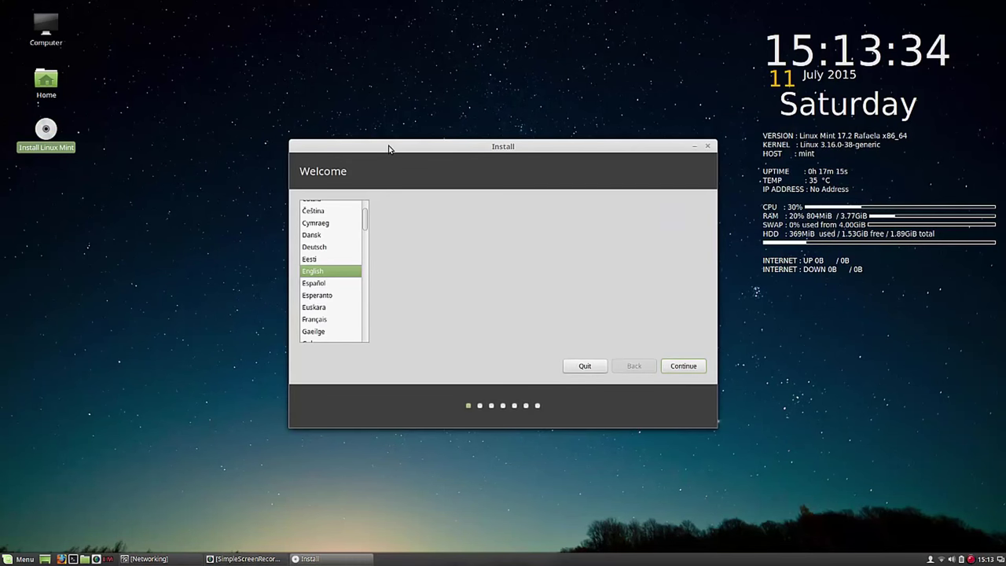
Step: Choose Русский as the installation language and continue past the language step
{"action": "left_click_drag", "start_coordinate": [388, 145], "coordinate": [226, 26]}
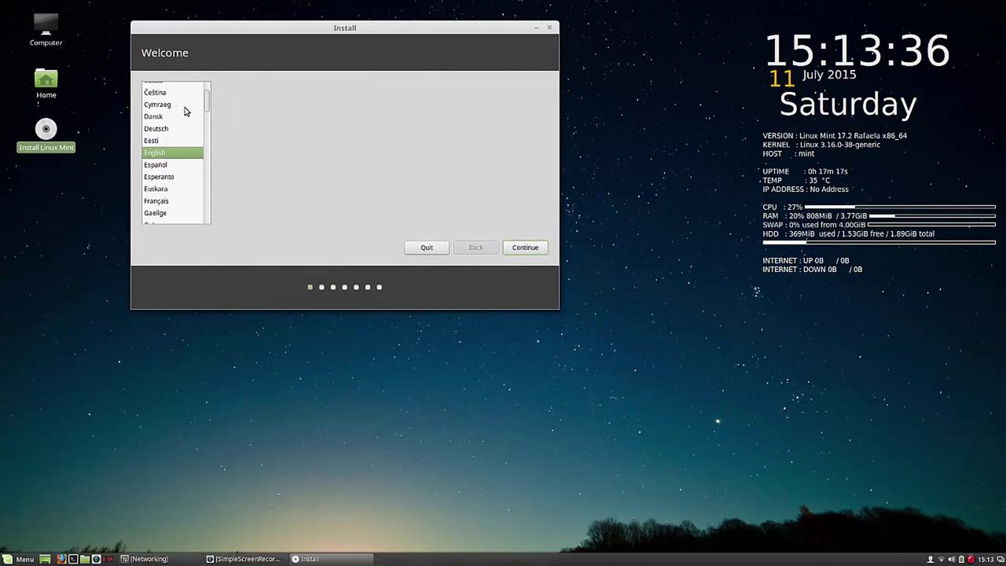
{"action": "left_click_drag", "start_coordinate": [206, 102], "coordinate": [207, 162]}
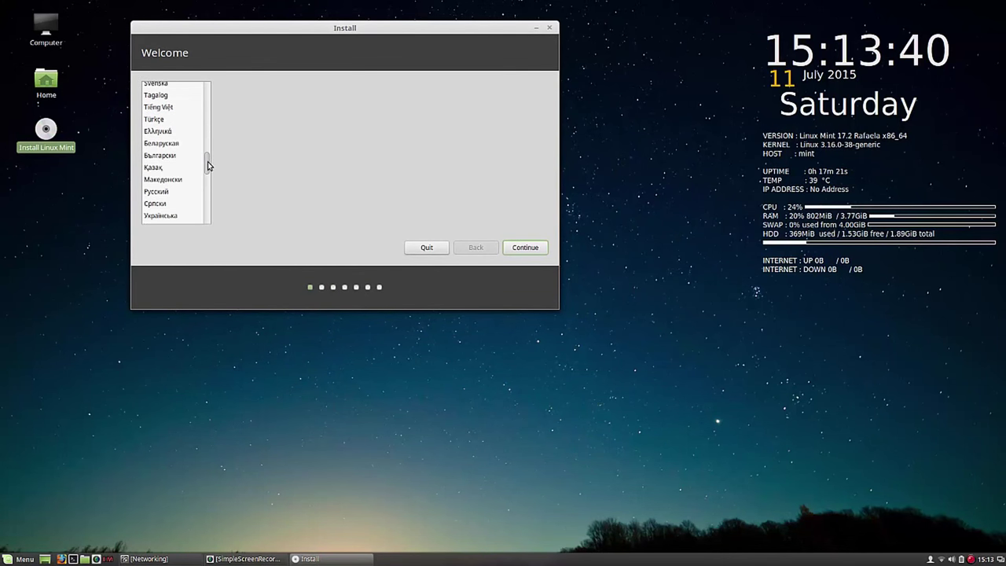
{"action": "left_click", "coordinate": [163, 191]}
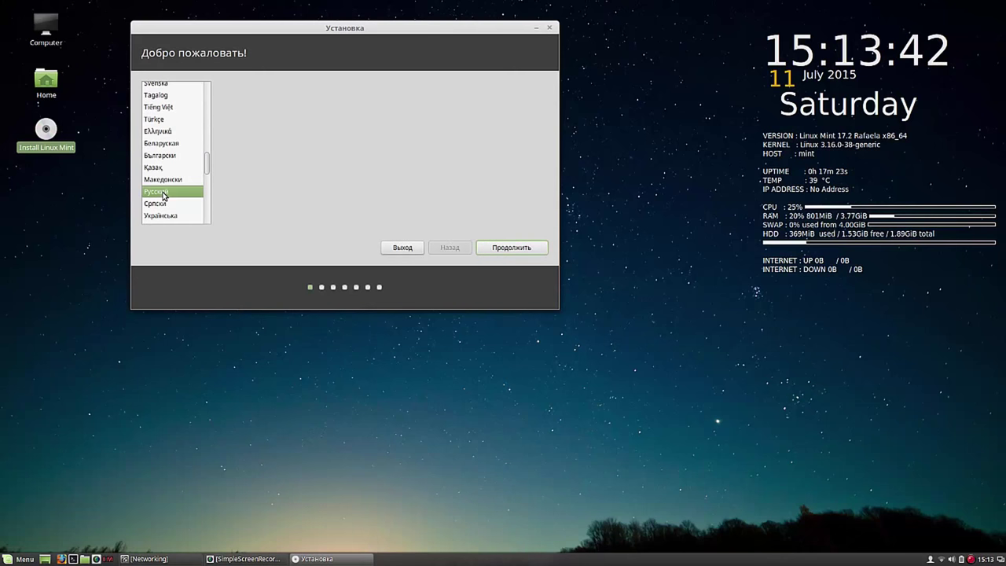
{"action": "left_click", "coordinate": [512, 249]}
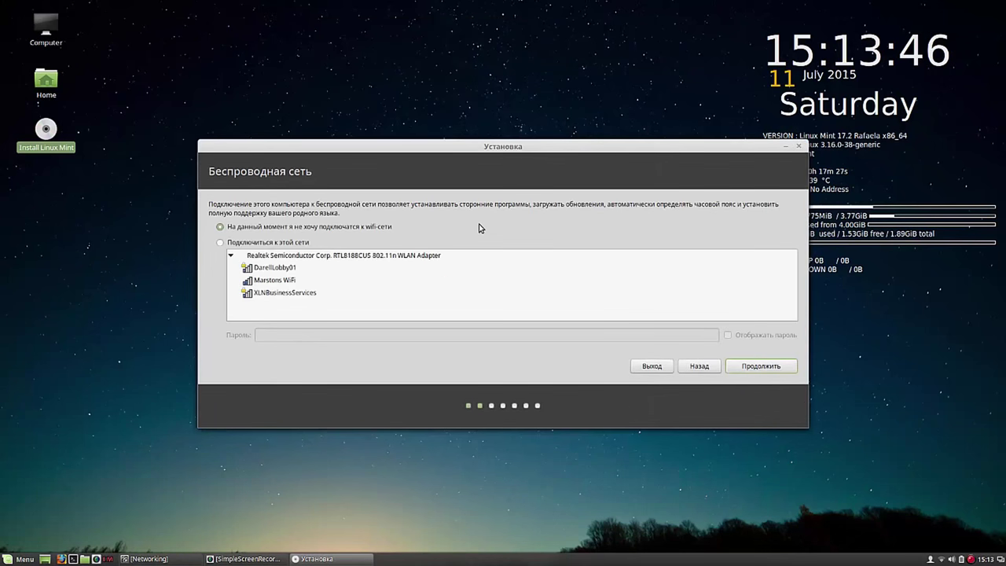
Step: Join the Marstons WiFi wireless network and continue
{"action": "left_click_drag", "start_coordinate": [502, 146], "coordinate": [421, 33]}
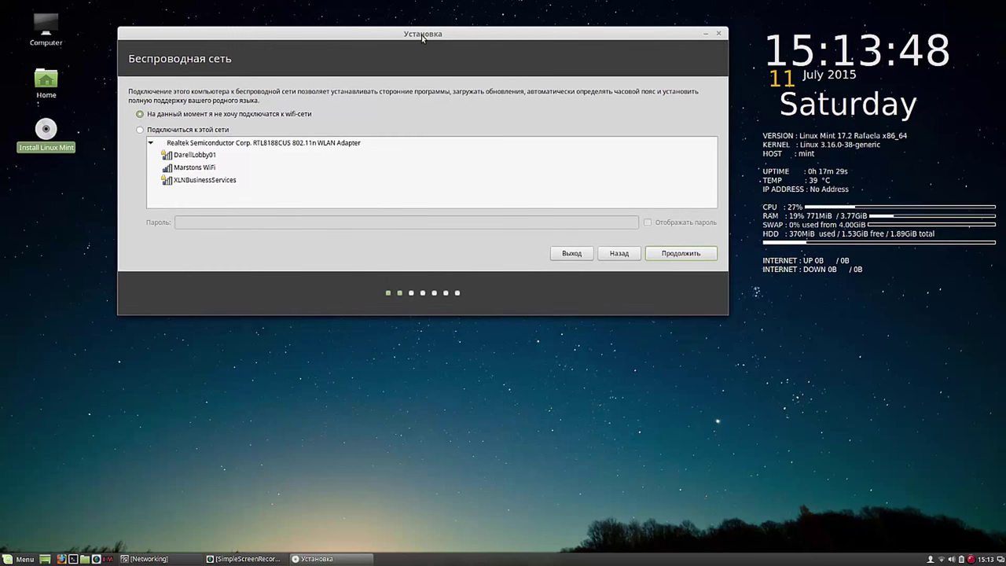
{"action": "left_click", "coordinate": [203, 169]}
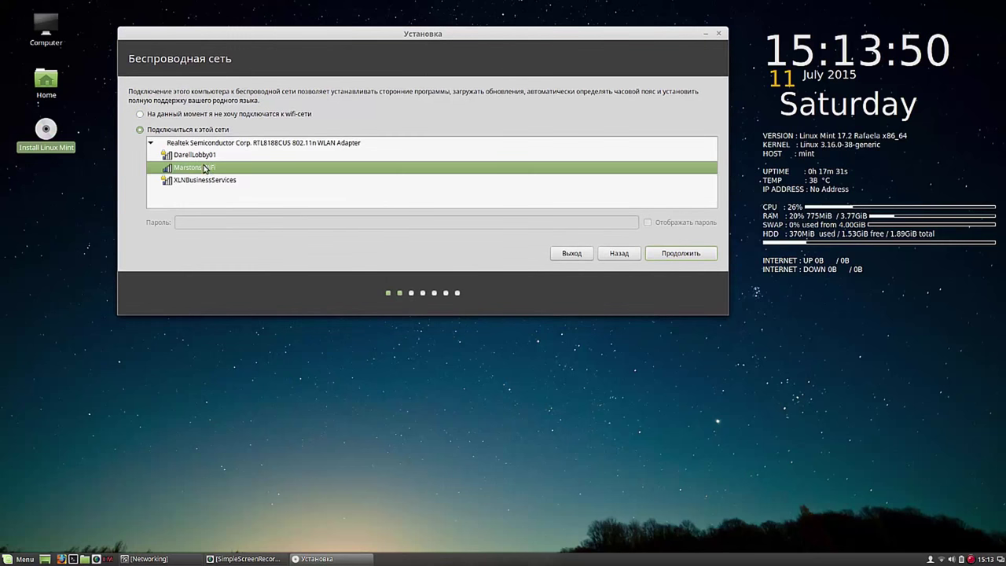
{"action": "left_click", "coordinate": [672, 256]}
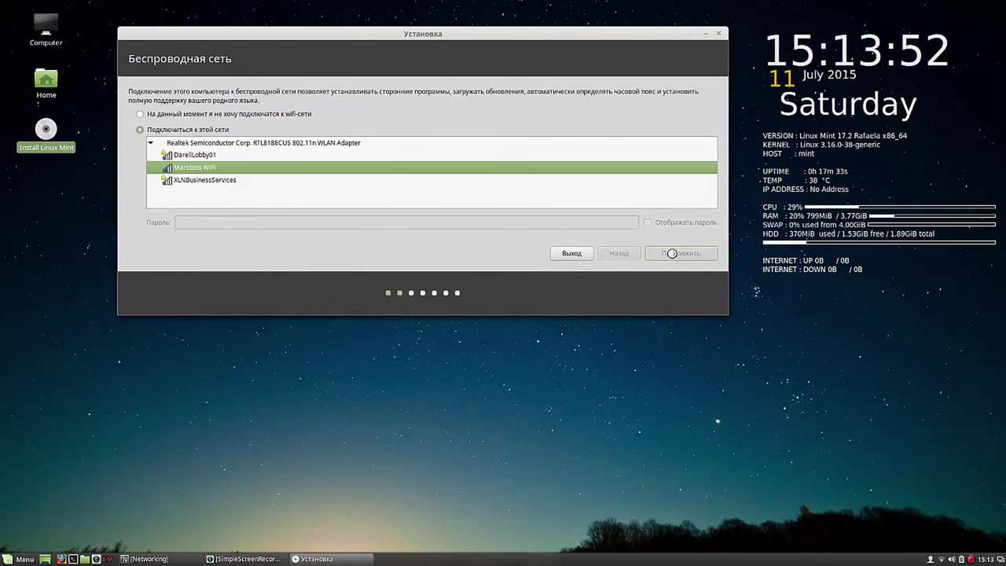
Step: Pass the preparation checks, agree to unmount mounted partitions, and go to manual partitioning
{"action": "left_click", "coordinate": [672, 256]}
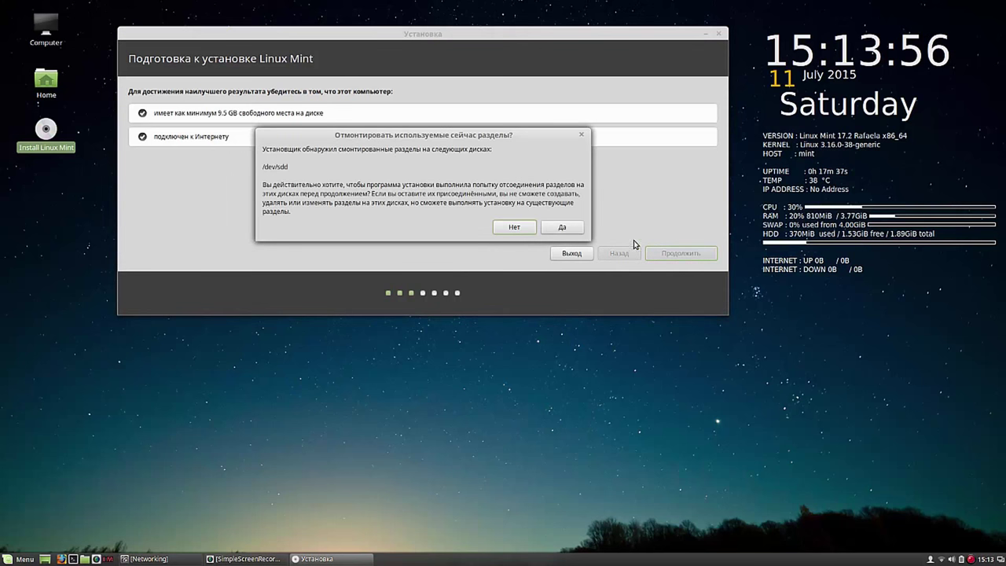
{"action": "left_click", "coordinate": [567, 227]}
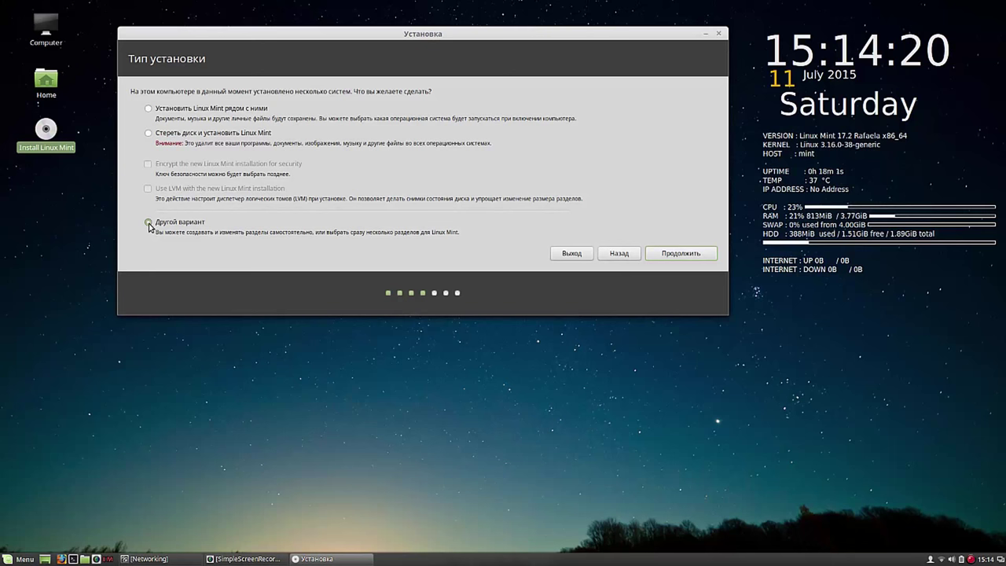
{"action": "left_click", "coordinate": [681, 255]}
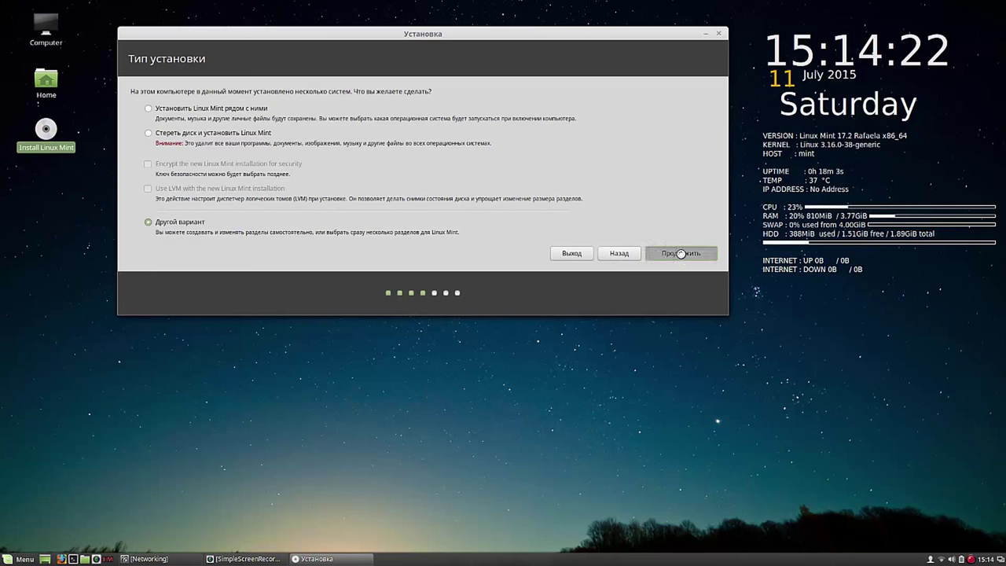
{"action": "left_click_drag", "start_coordinate": [582, 148], "coordinate": [399, 22]}
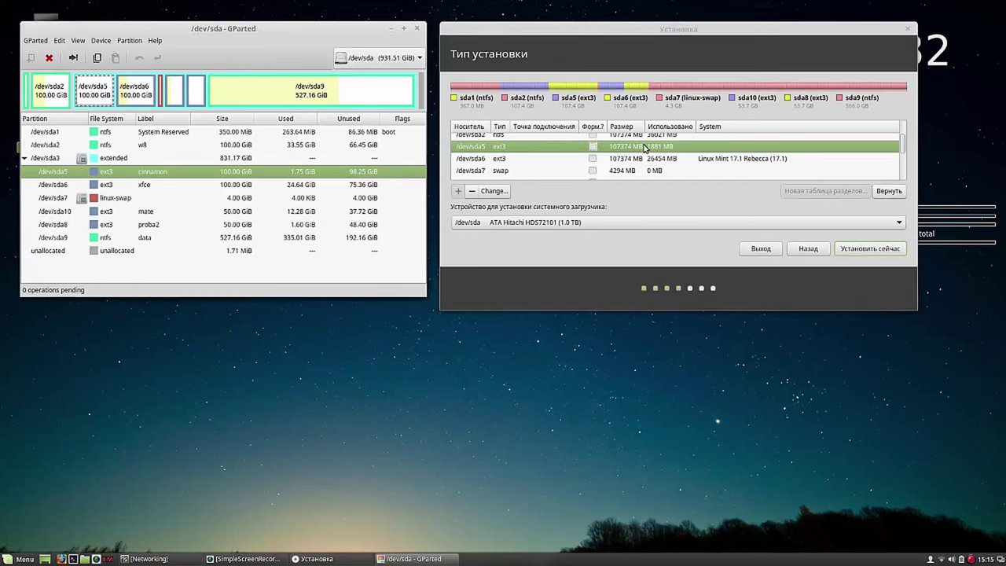
Step: Set sda5 to Ext3 with formatting, mounted at /, confirm writing changes, and close GParted
{"action": "left_click", "coordinate": [644, 149]}
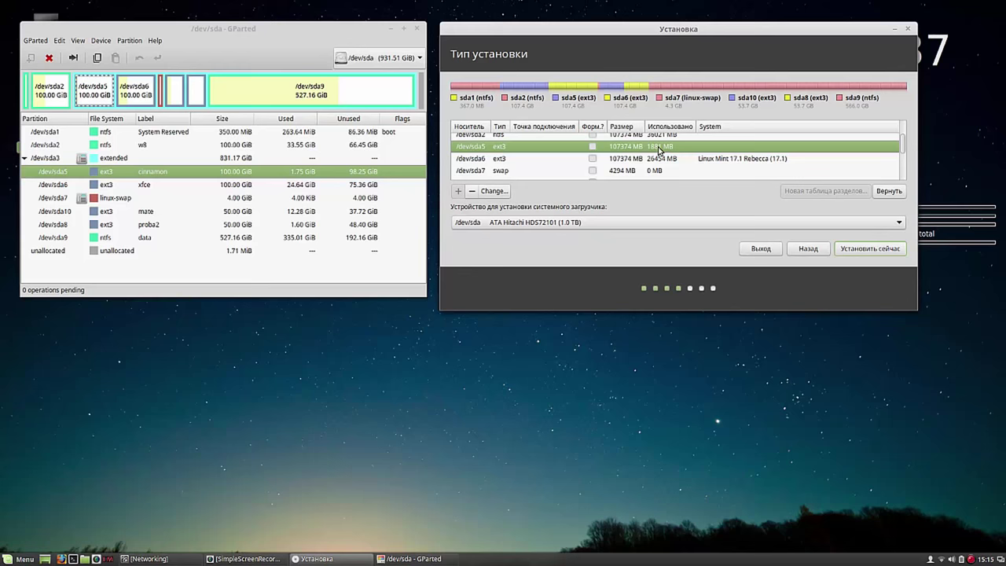
{"action": "left_click", "coordinate": [495, 192]}
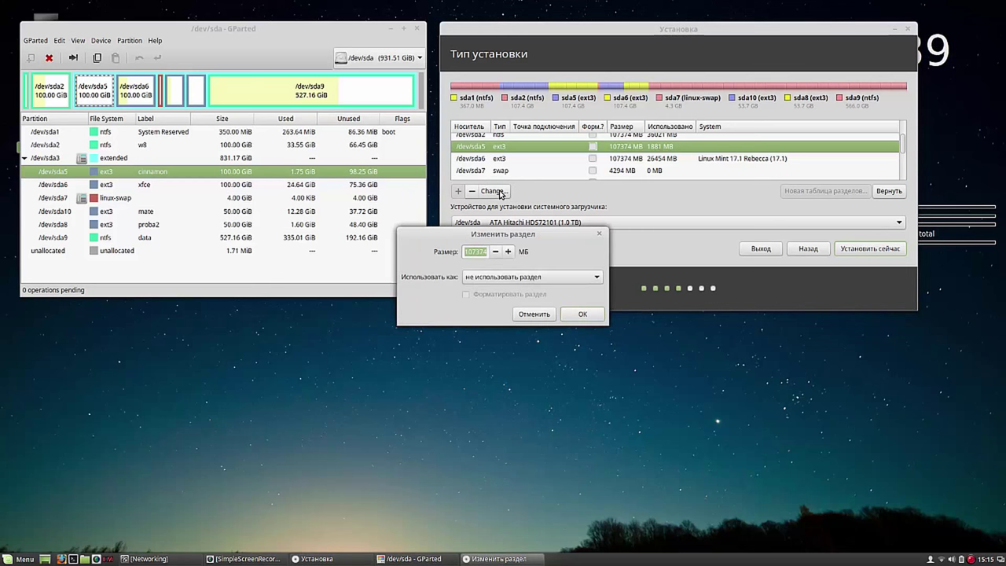
{"action": "left_click", "coordinate": [596, 277]}
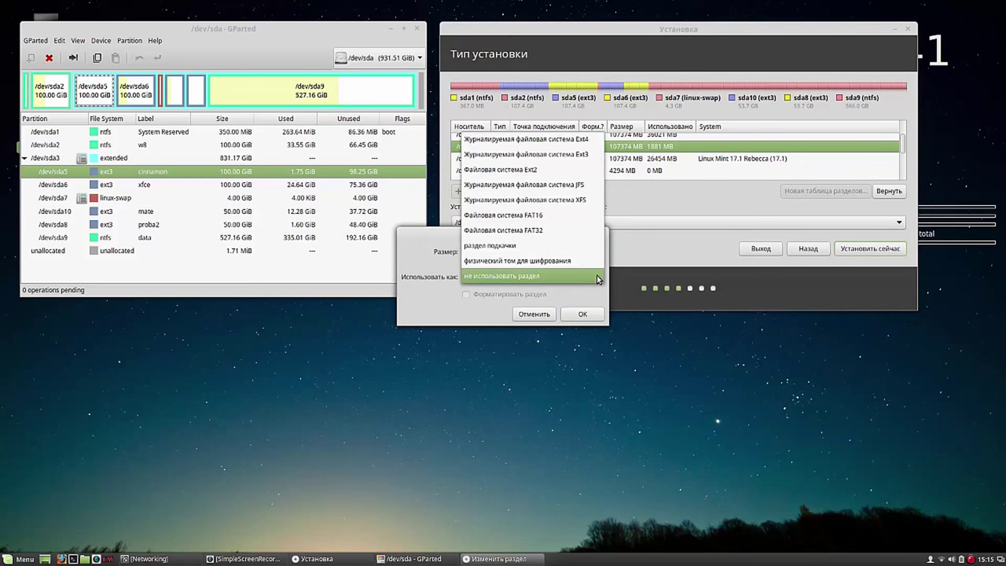
{"action": "left_click", "coordinate": [590, 155]}
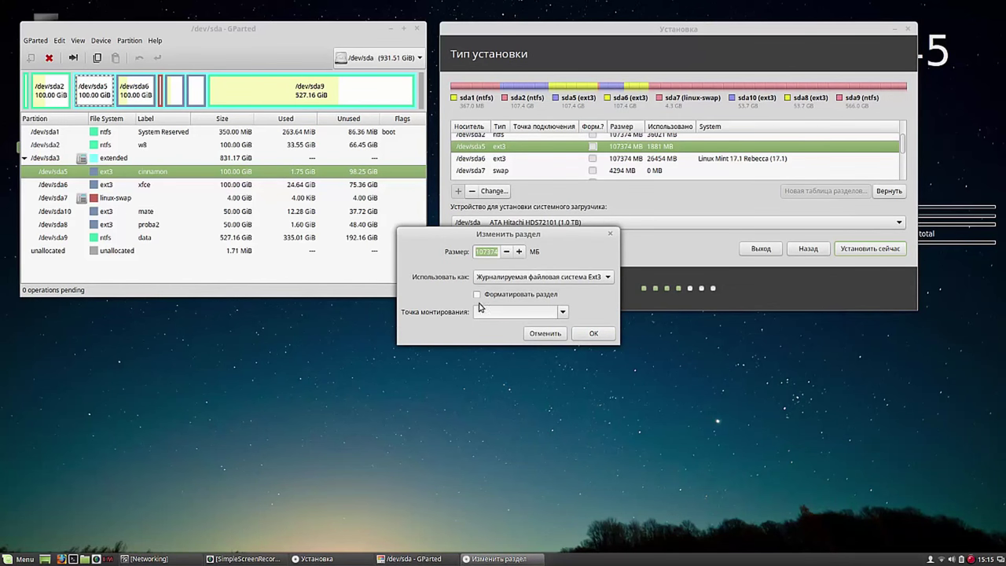
{"action": "left_click", "coordinate": [477, 294]}
{"action": "left_click", "coordinate": [562, 313]}
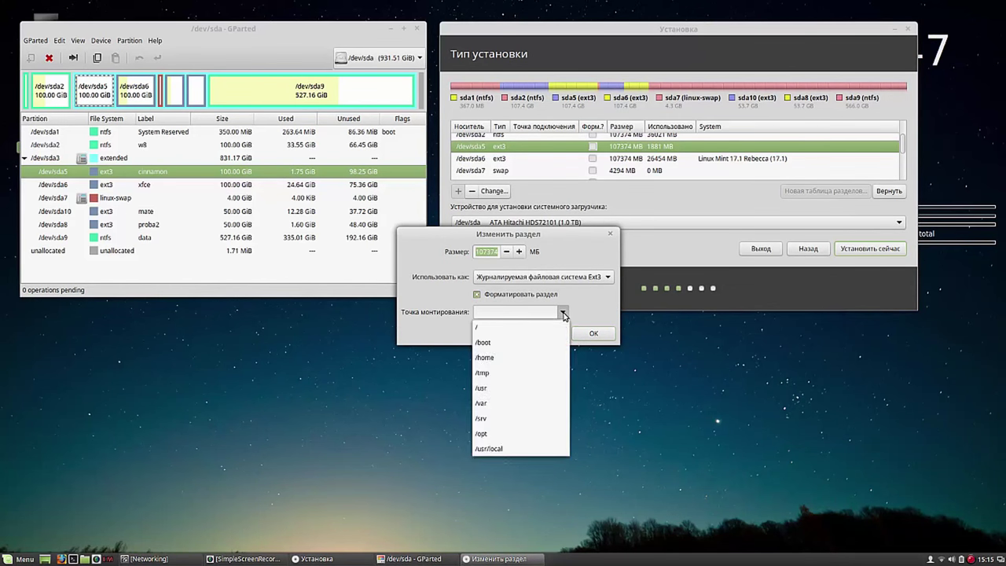
{"action": "left_click", "coordinate": [529, 323]}
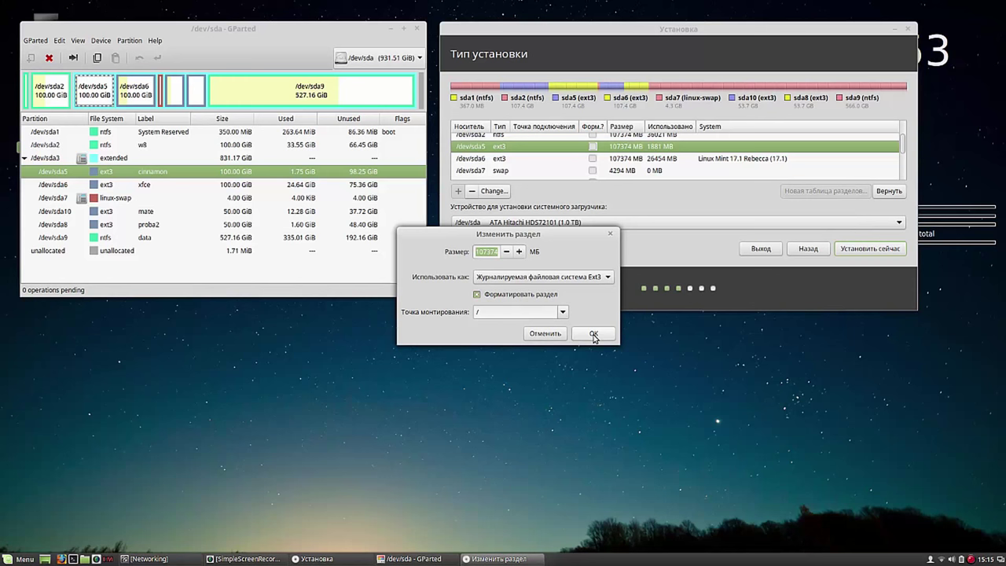
{"action": "left_click", "coordinate": [593, 333]}
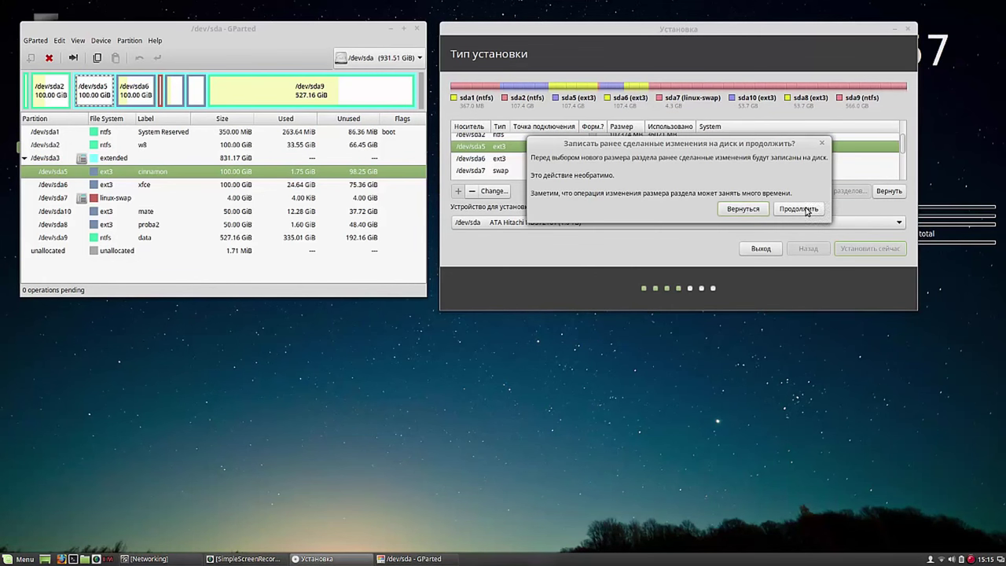
{"action": "left_click", "coordinate": [801, 209]}
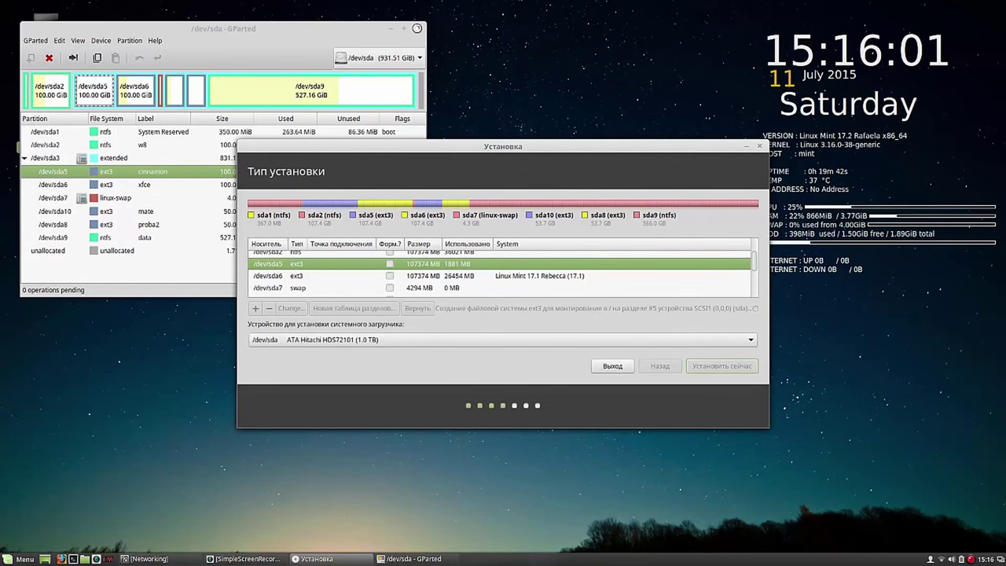
{"action": "left_click", "coordinate": [417, 29]}
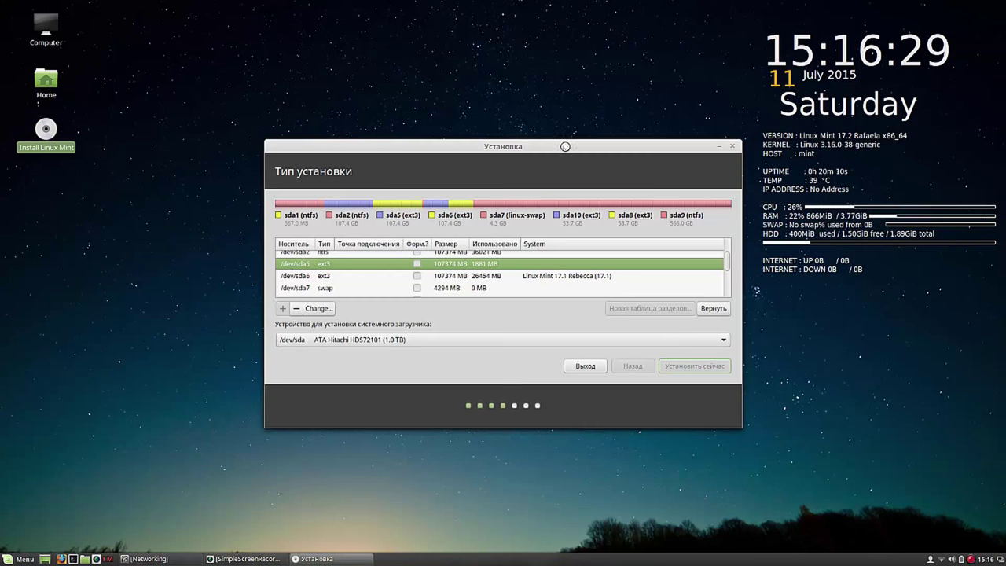
Step: Start installing with the chosen setup of sda5 as the formatted ext3 root
{"action": "left_click_drag", "start_coordinate": [555, 142], "coordinate": [391, 6]}
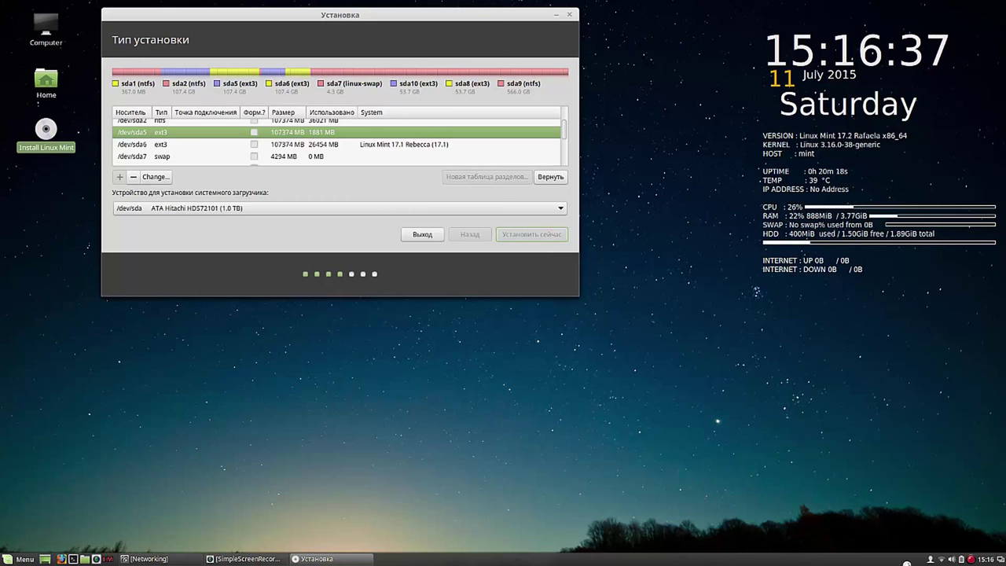
{"action": "right_click", "coordinate": [971, 558]}
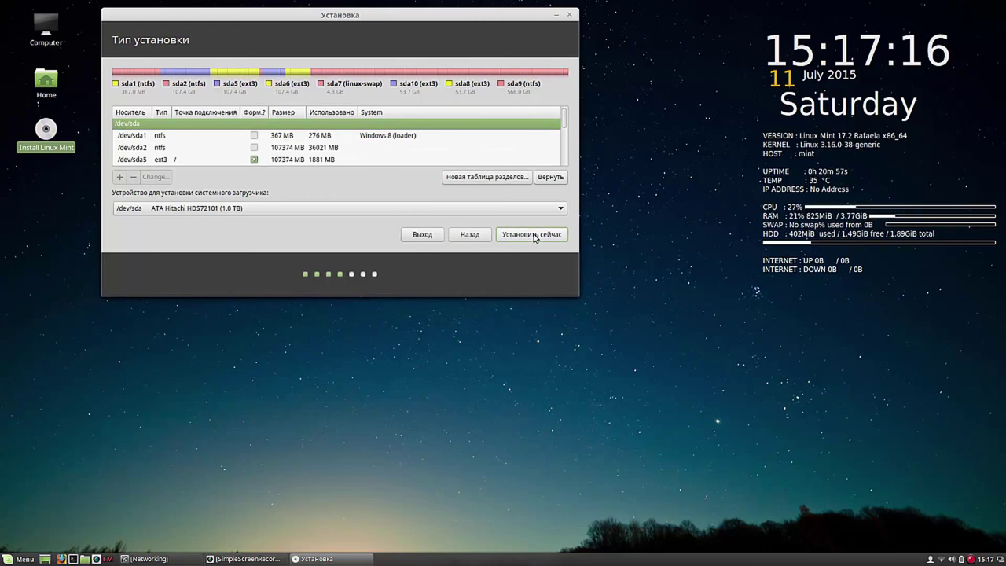
{"action": "left_click", "coordinate": [533, 236]}
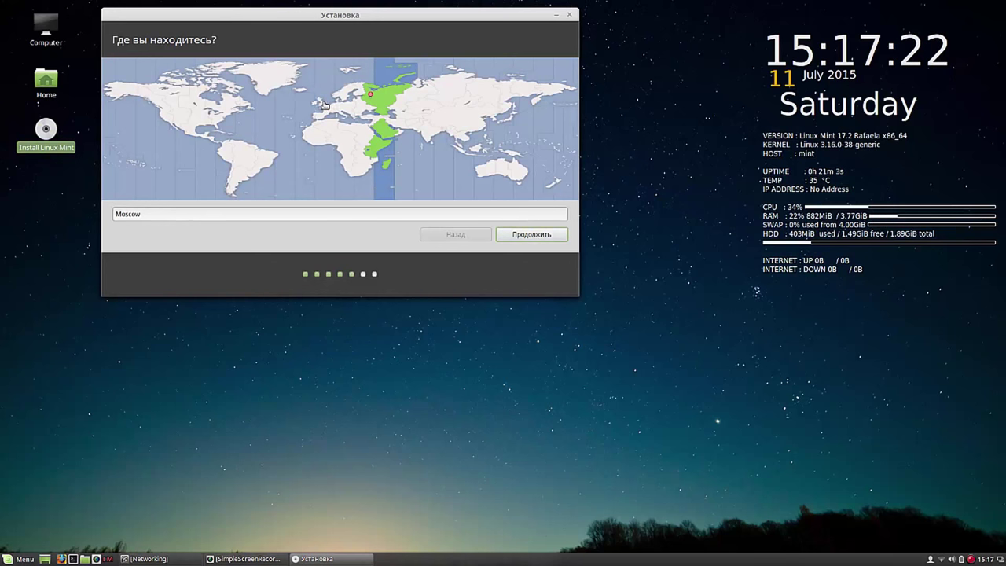
Step: Set the time zone to London on the map and continue
{"action": "left_click", "coordinate": [507, 105]}
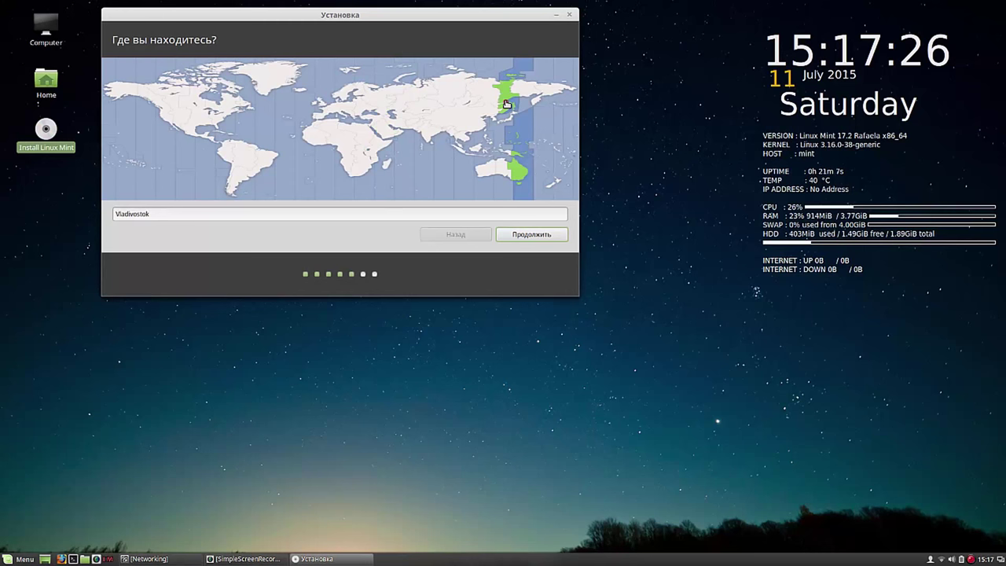
{"action": "left_click", "coordinate": [373, 101]}
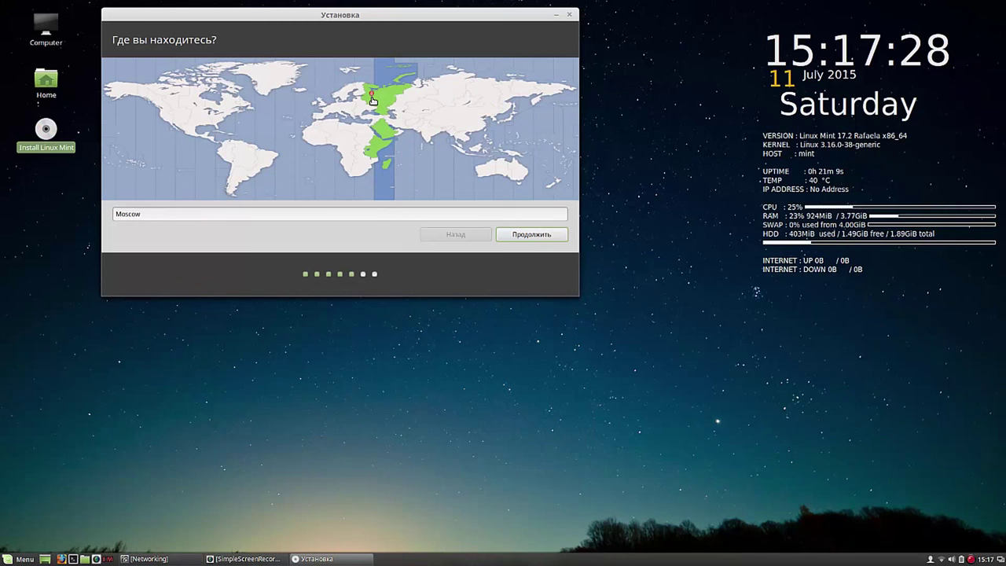
{"action": "left_click", "coordinate": [322, 104]}
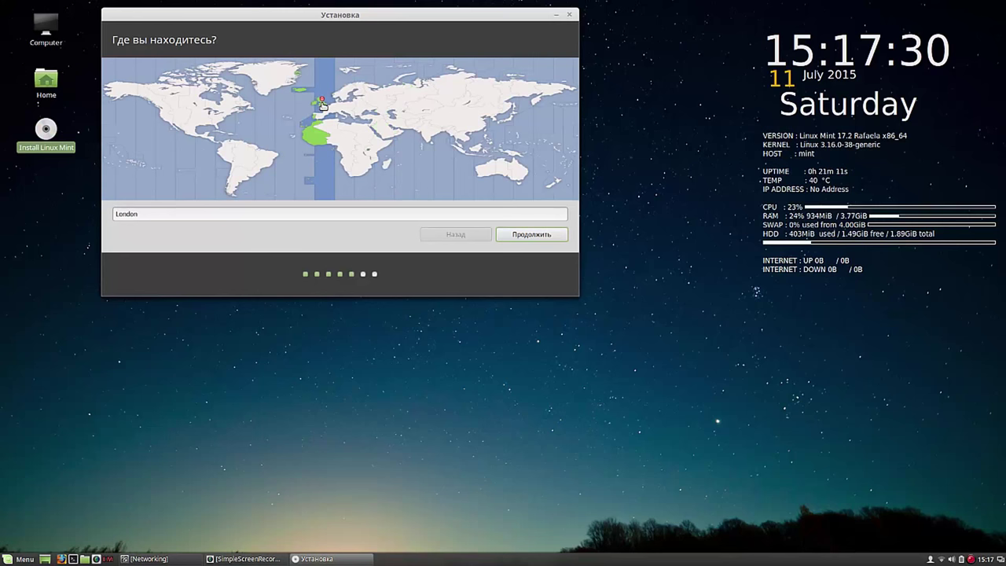
{"action": "left_click", "coordinate": [541, 237]}
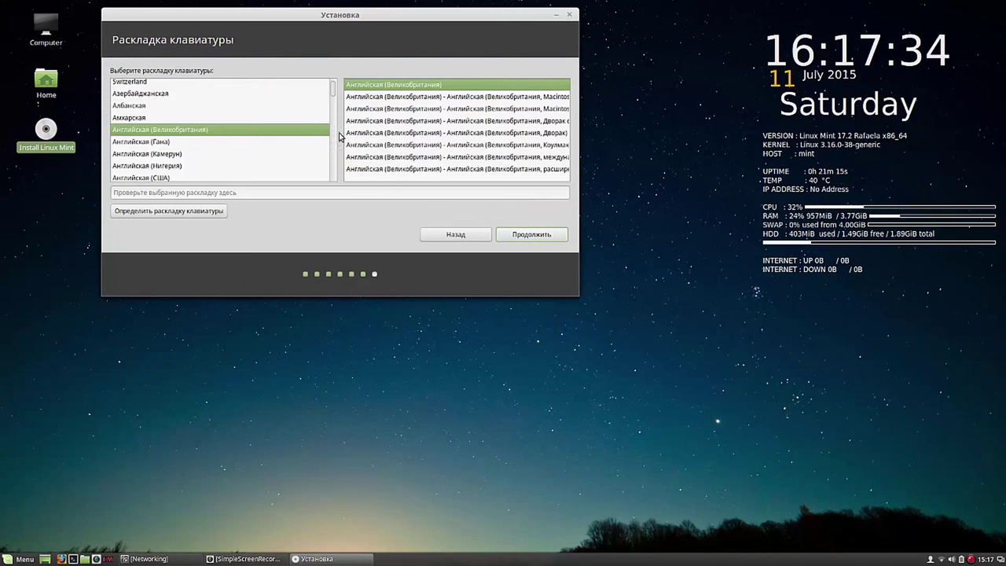
Step: Choose the Русская (Russian) keyboard layout and continue
{"action": "left_click_drag", "start_coordinate": [332, 93], "coordinate": [337, 150]}
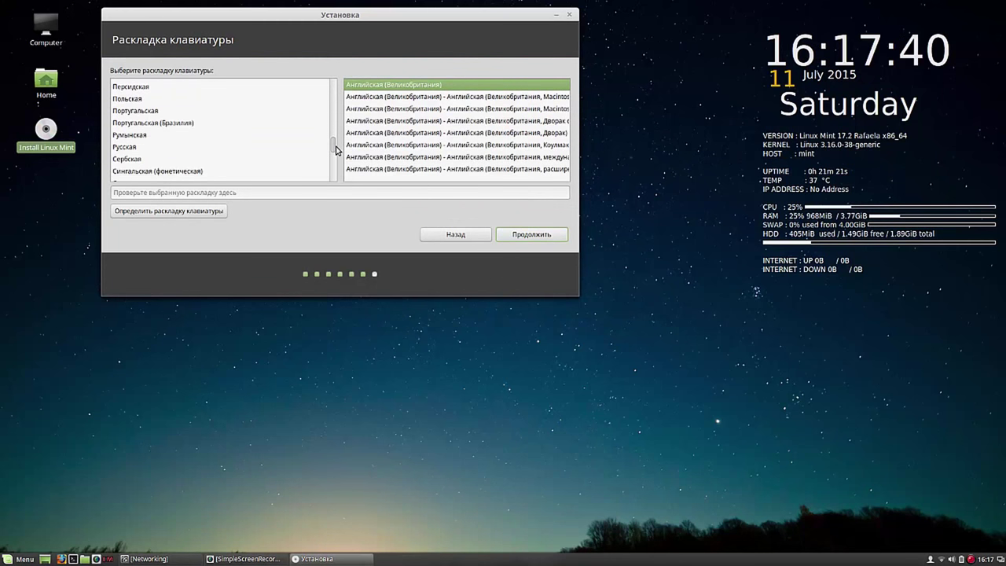
{"action": "left_click", "coordinate": [132, 148]}
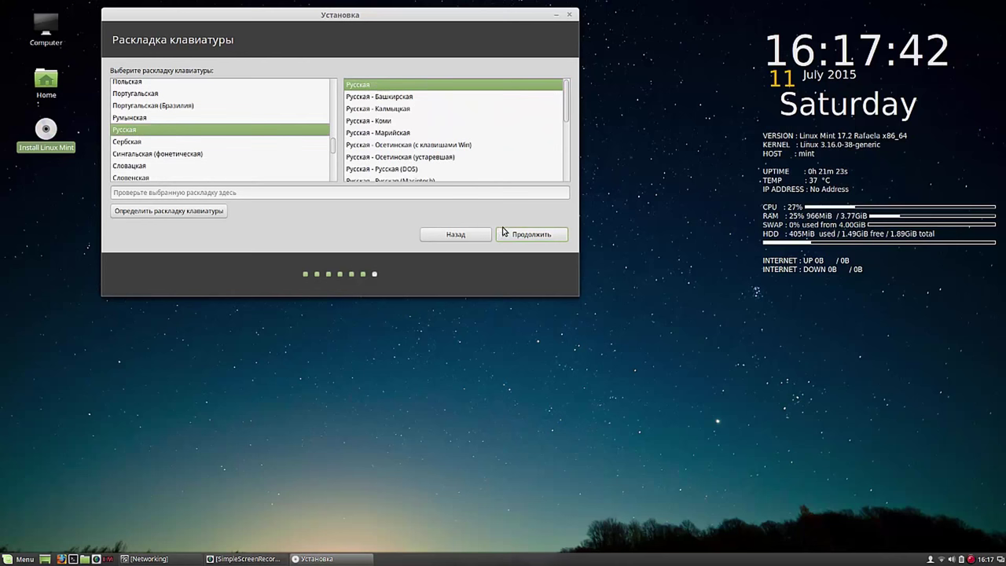
{"action": "left_click", "coordinate": [531, 234]}
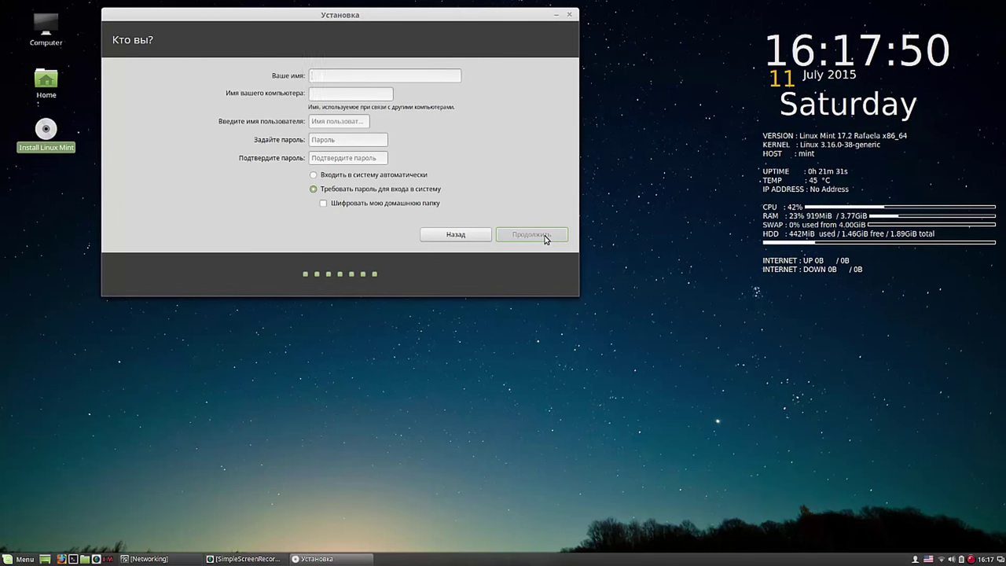
Step: Enter name 'user', paste the username into both password fields, enable automatic login, and continue
{"action": "type", "text": "user"}
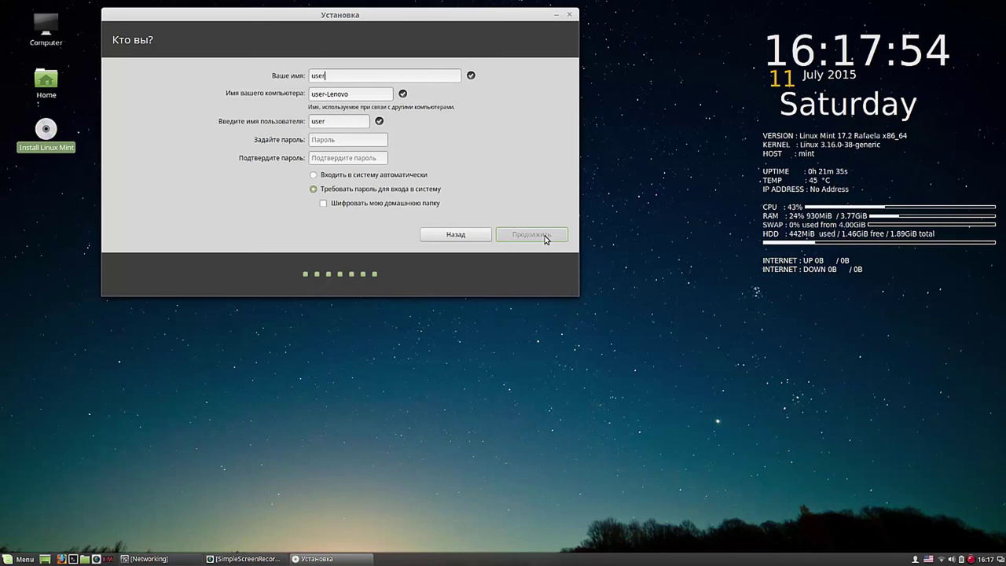
{"action": "double_click", "coordinate": [331, 120]}
{"action": "right_click", "coordinate": [316, 122]}
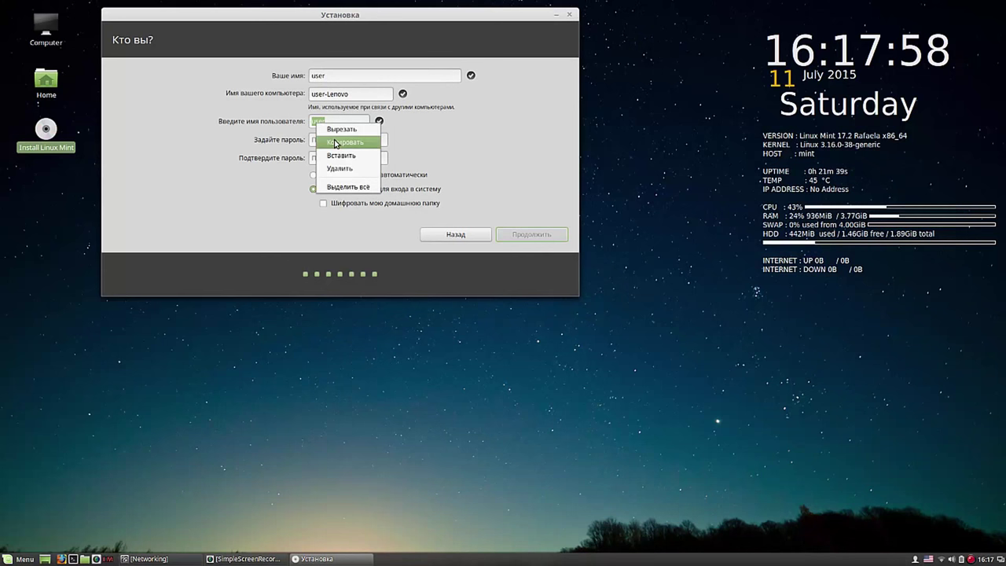
{"action": "left_click", "coordinate": [336, 143]}
{"action": "right_click", "coordinate": [335, 143]}
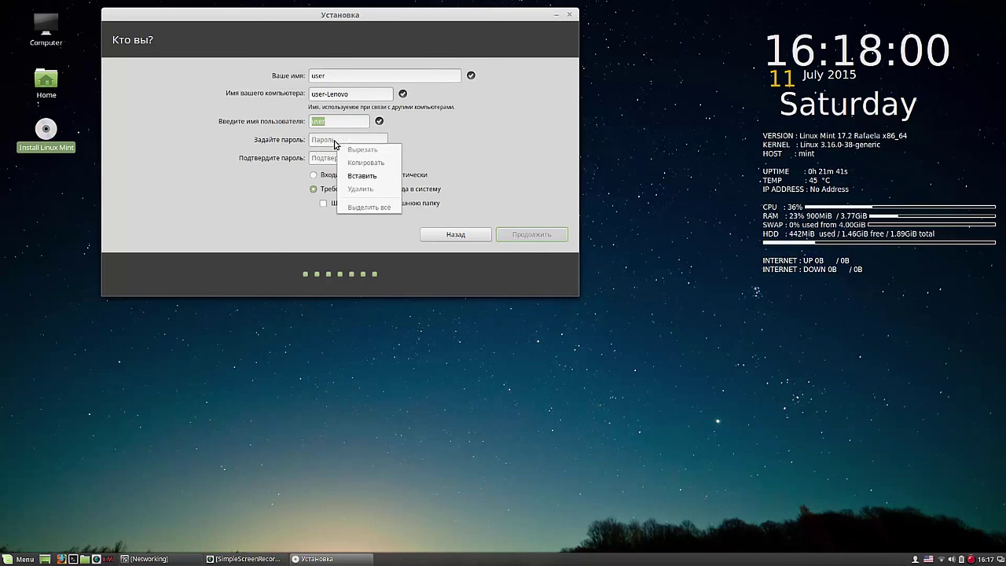
{"action": "left_click", "coordinate": [355, 175]}
{"action": "left_click", "coordinate": [336, 159]}
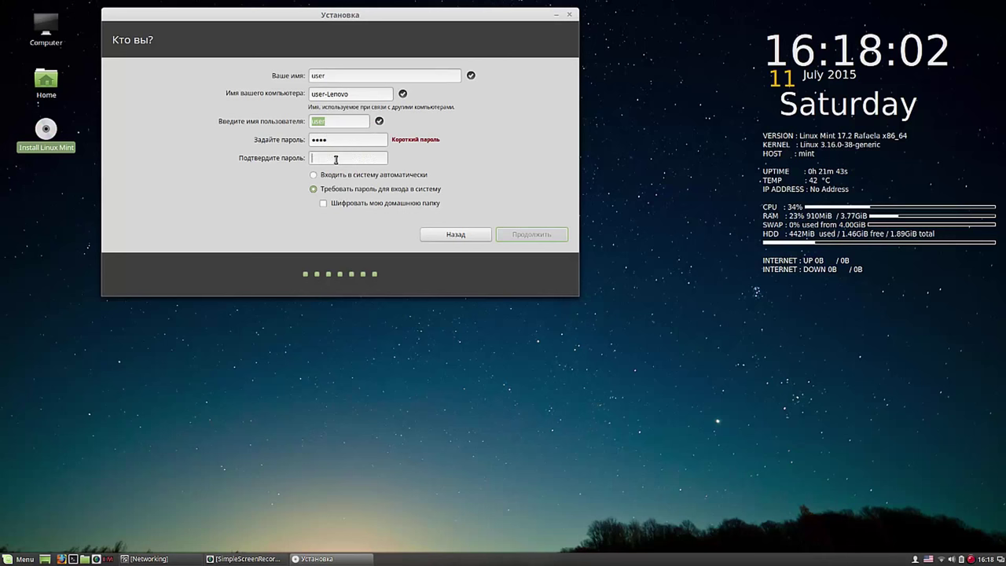
{"action": "right_click", "coordinate": [336, 160]}
{"action": "left_click", "coordinate": [367, 194]}
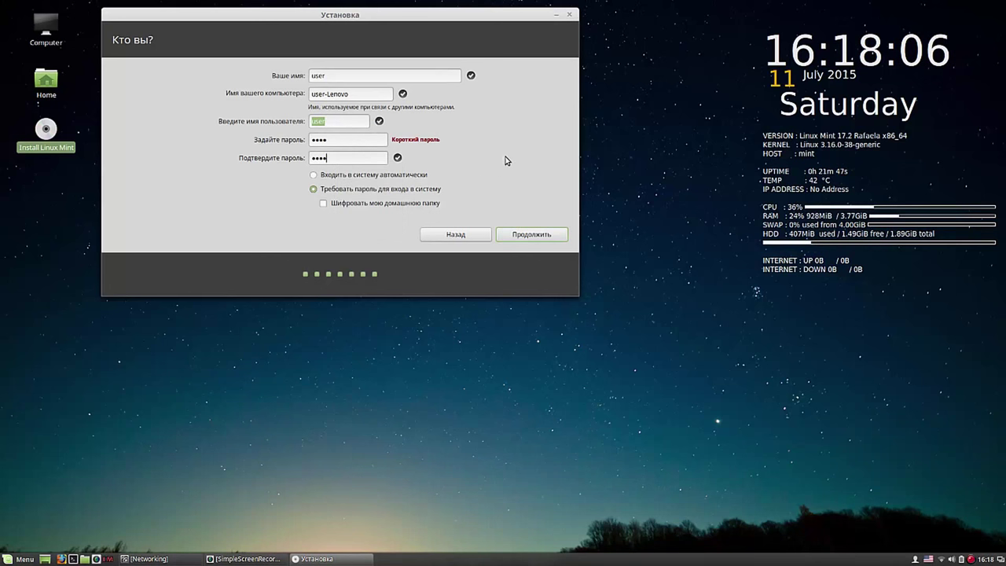
{"action": "left_click", "coordinate": [313, 175]}
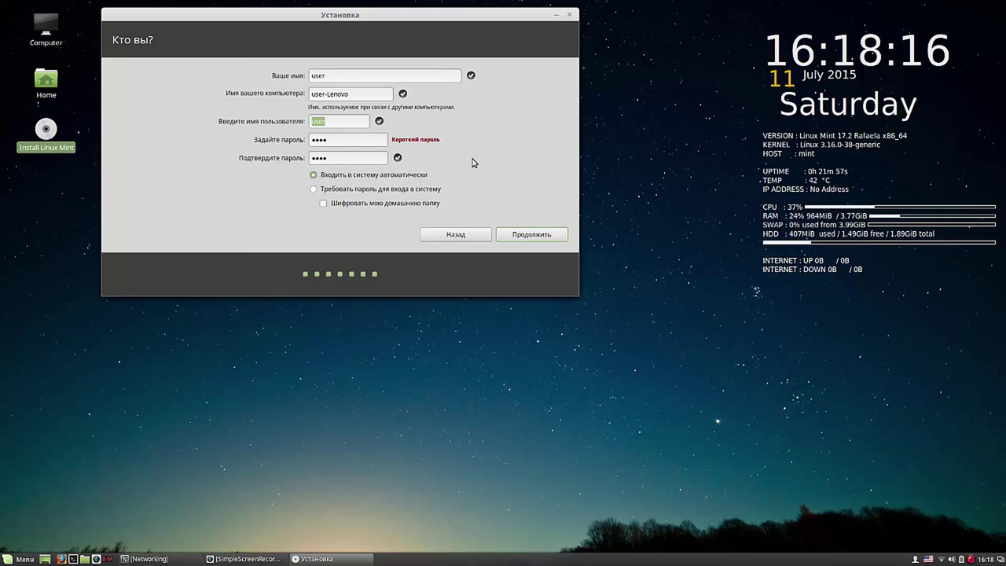
{"action": "left_click", "coordinate": [529, 235]}
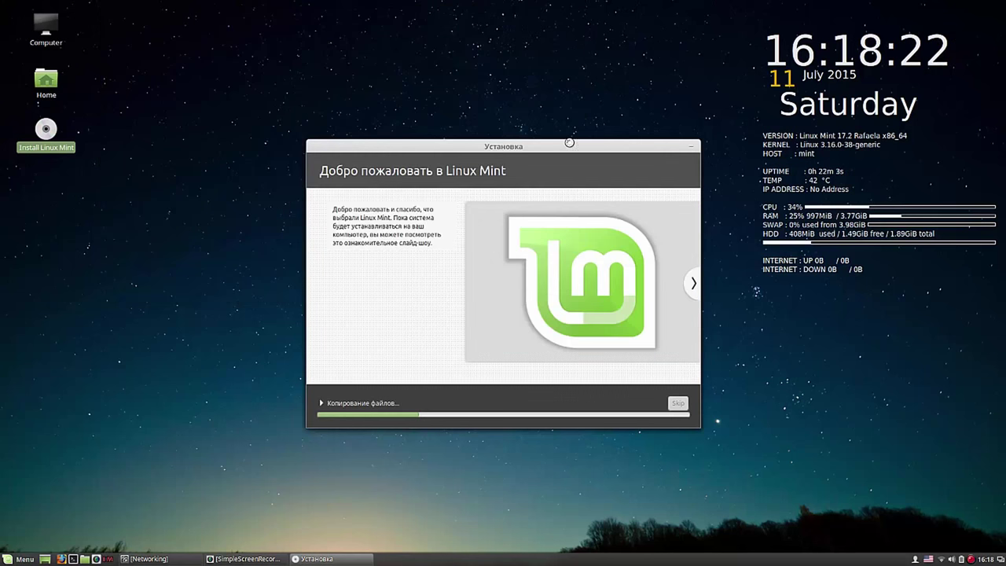
Step: Move the installation slideshow aside and let the install finish
{"action": "left_click_drag", "start_coordinate": [569, 142], "coordinate": [402, 21]}
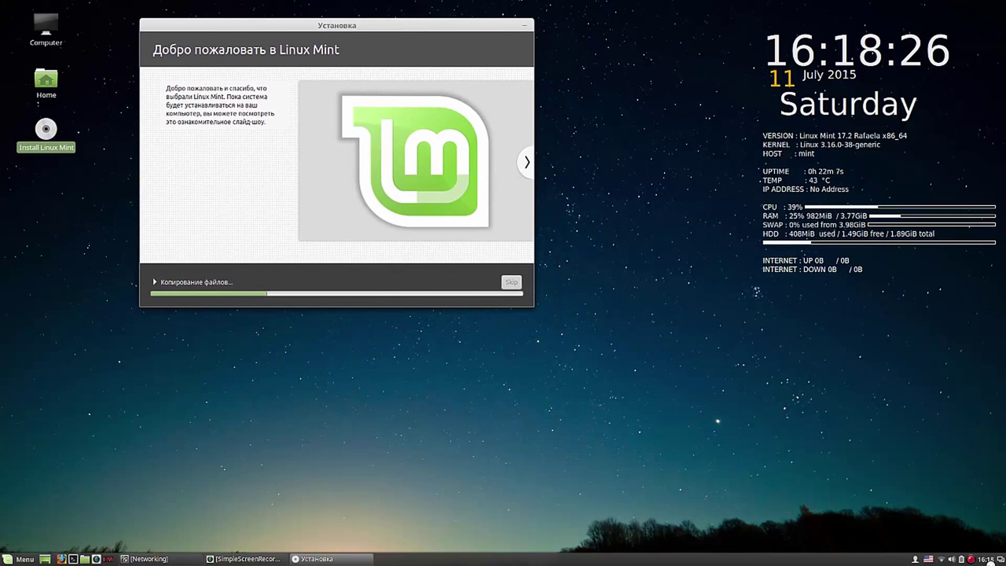
{"action": "right_click", "coordinate": [971, 559]}
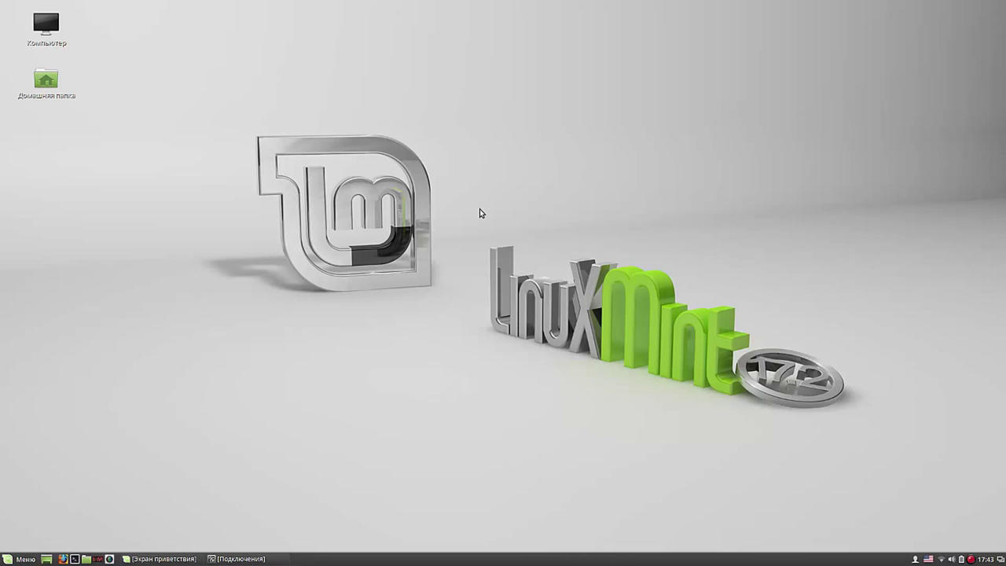
Step: Enable the conky_long clock and system-monitor widget in Conky Manager, then open desktop background settings
{"action": "left_click", "coordinate": [96, 559]}
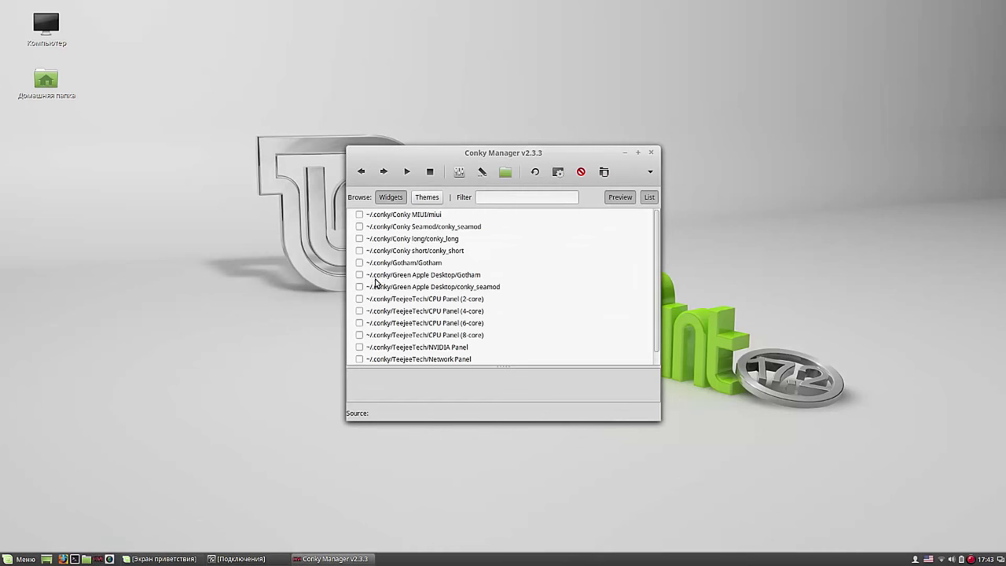
{"action": "left_click", "coordinate": [359, 238]}
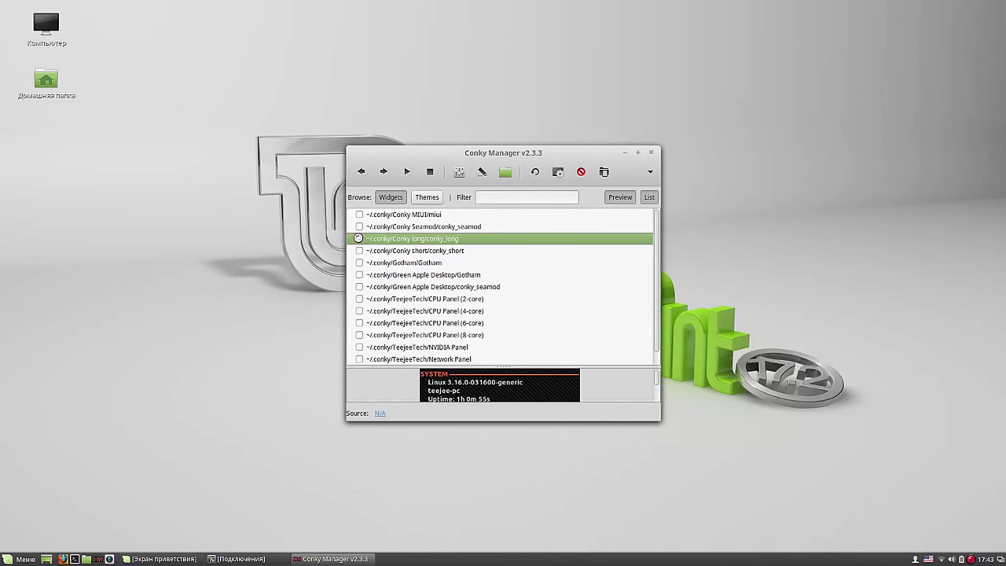
{"action": "left_click", "coordinate": [650, 152]}
{"action": "right_click", "coordinate": [408, 92]}
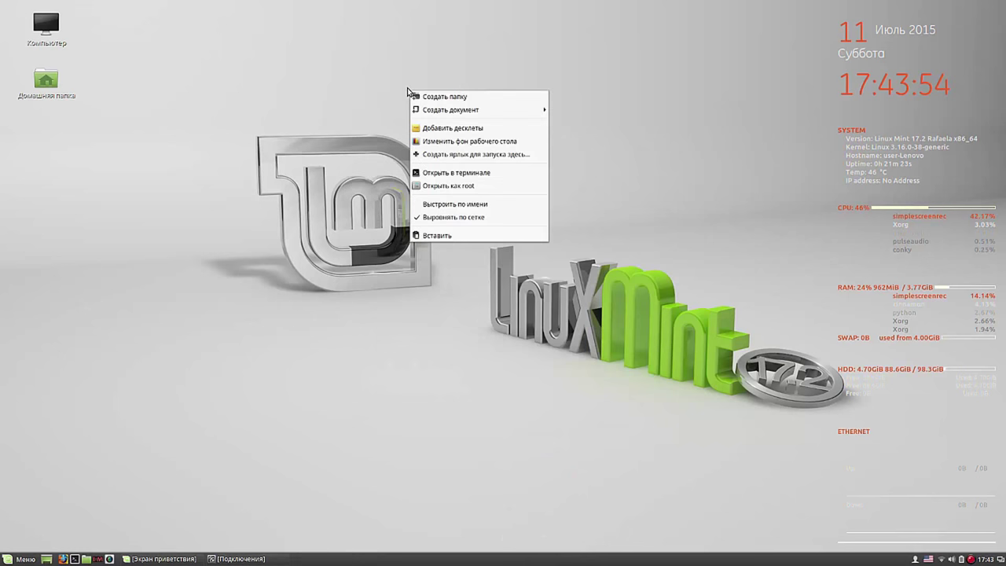
{"action": "left_click", "coordinate": [437, 141]}
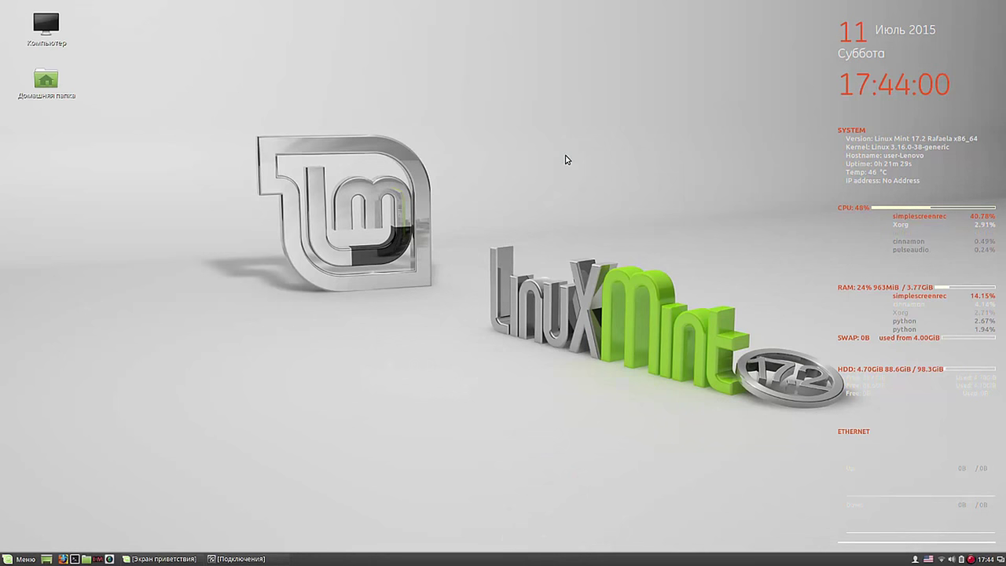
Step: Apply the Nadia collection's Stars picture as wallpaper in Фоновые рисунки and close the window
{"action": "left_click", "coordinate": [308, 196]}
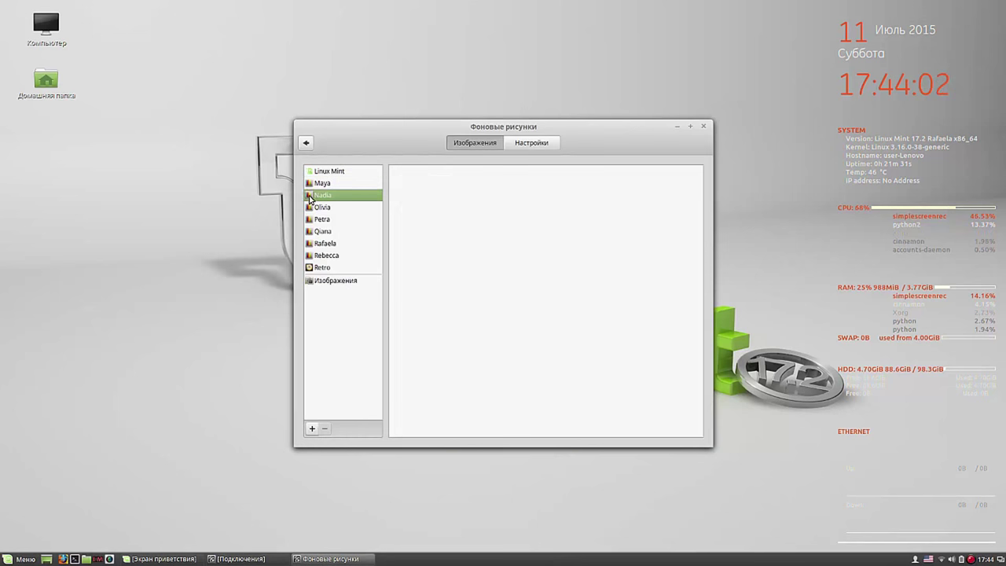
{"action": "left_click", "coordinate": [498, 363]}
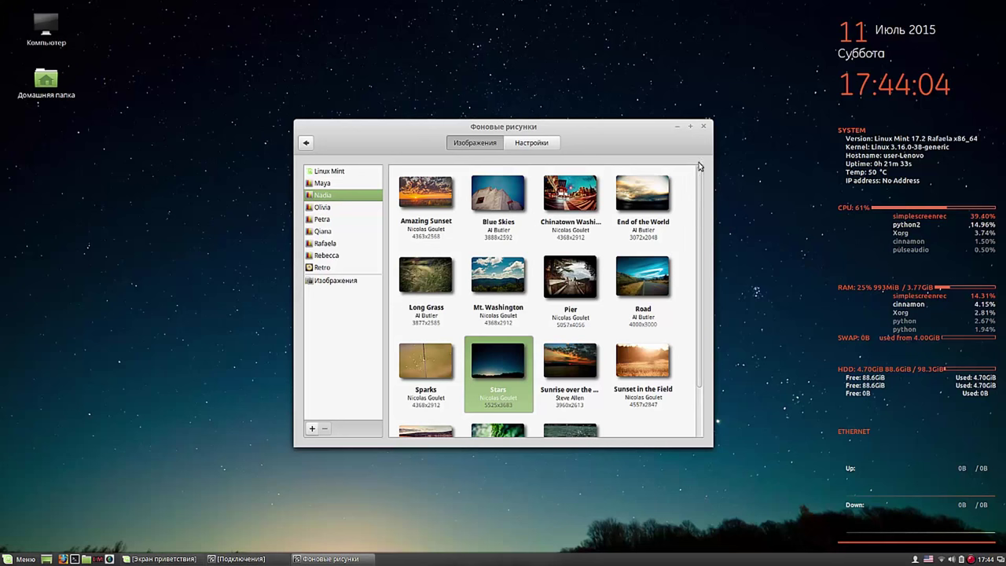
{"action": "left_click", "coordinate": [703, 127]}
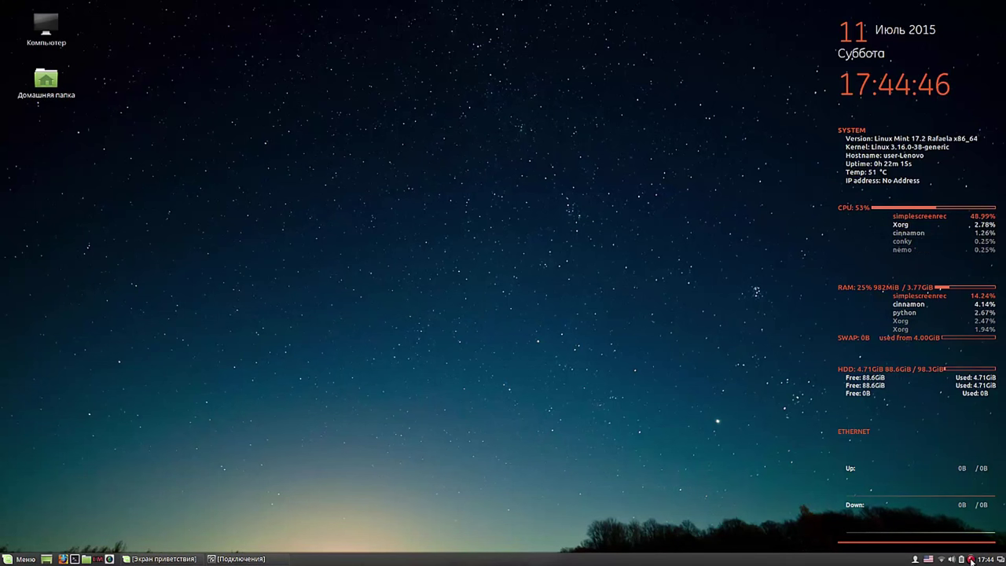
{"action": "right_click", "coordinate": [971, 559]}
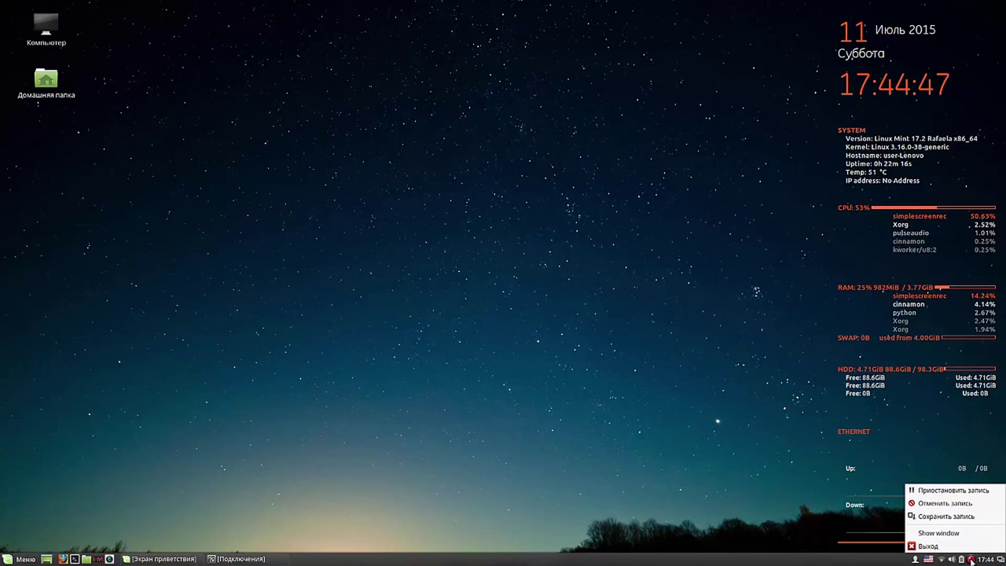